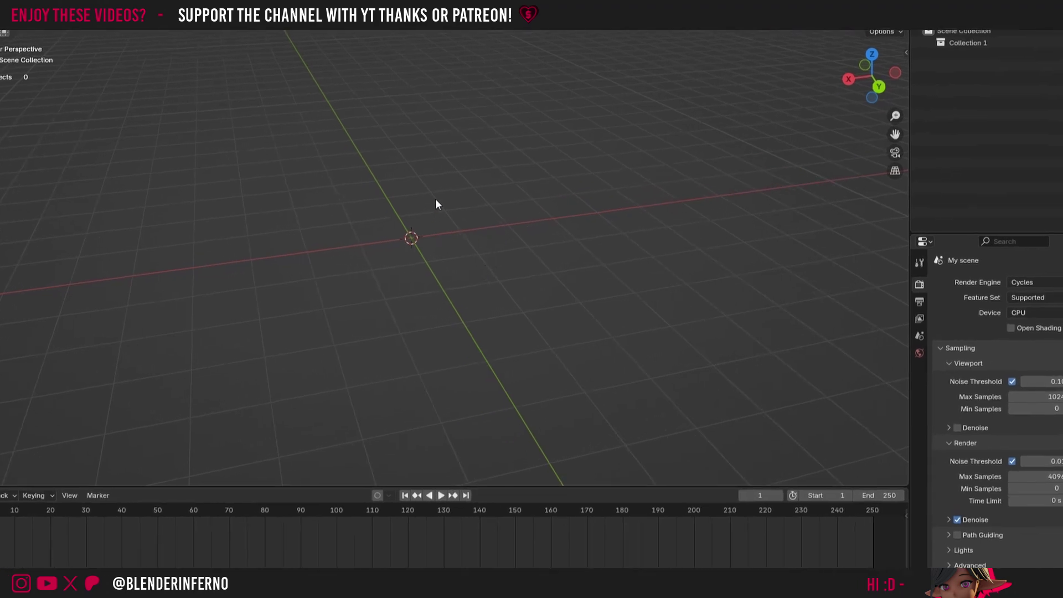
# Add a UV sphere and shade it smooth
pyautogui.hotkey('shift', 'a')
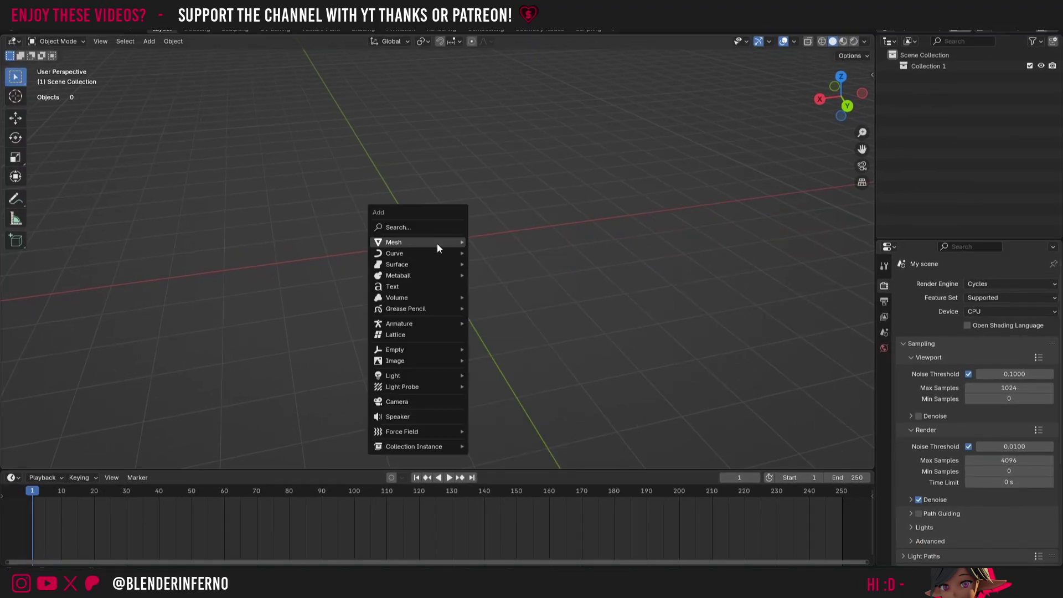
pyautogui.moveTo(437, 244)
pyautogui.click(523, 273)
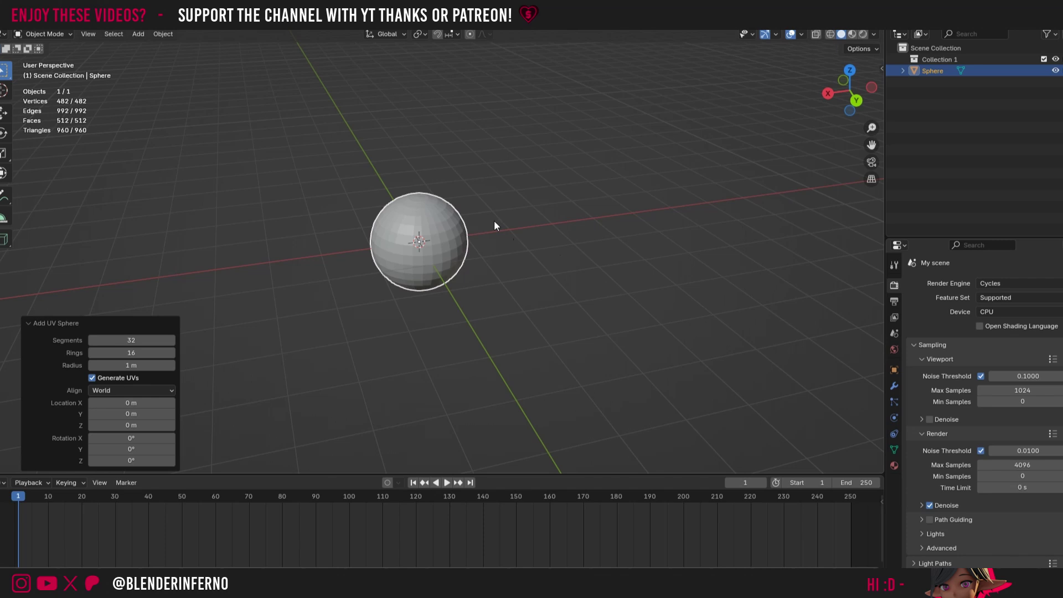
pyautogui.rightClick(454, 203)
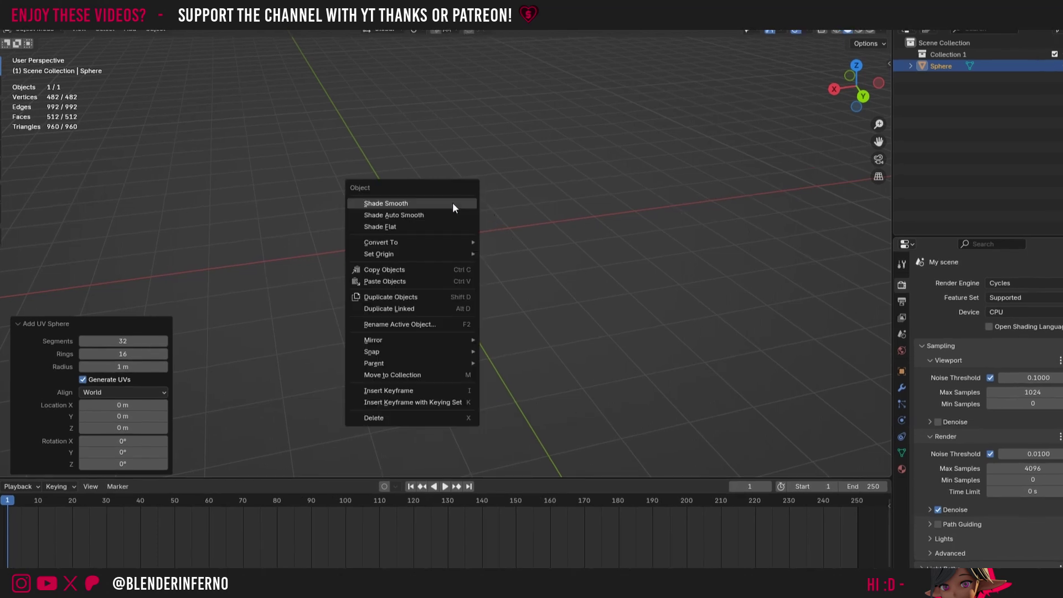
pyautogui.click(453, 203)
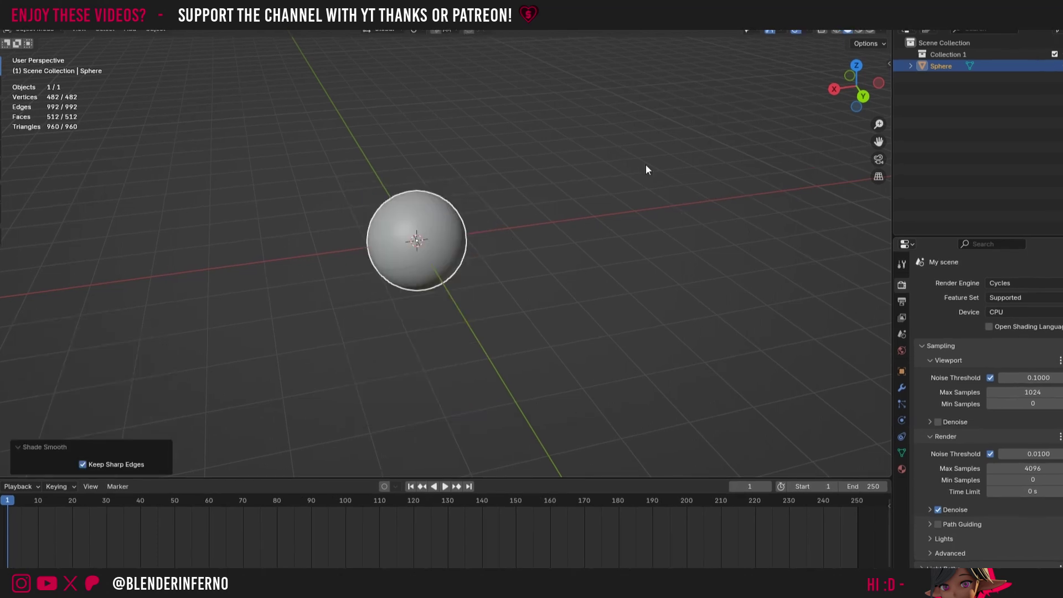
# Add a cube, flatten it to 0.346 on Y, and move it along X beside the sphere
pyautogui.hotkey('shift', 'a')
pyautogui.moveTo(617, 213)
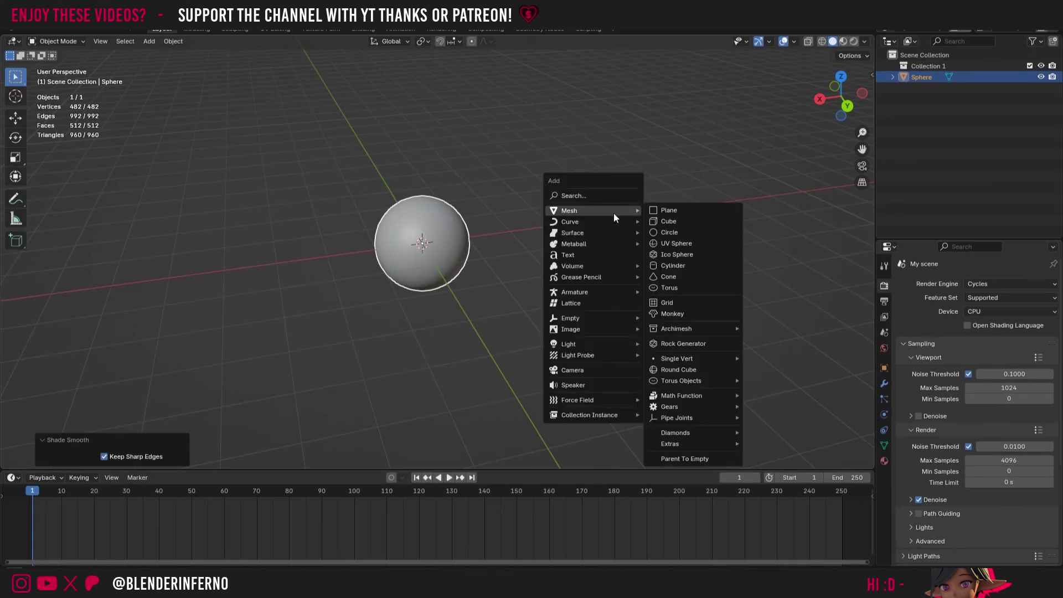
pyautogui.click(677, 221)
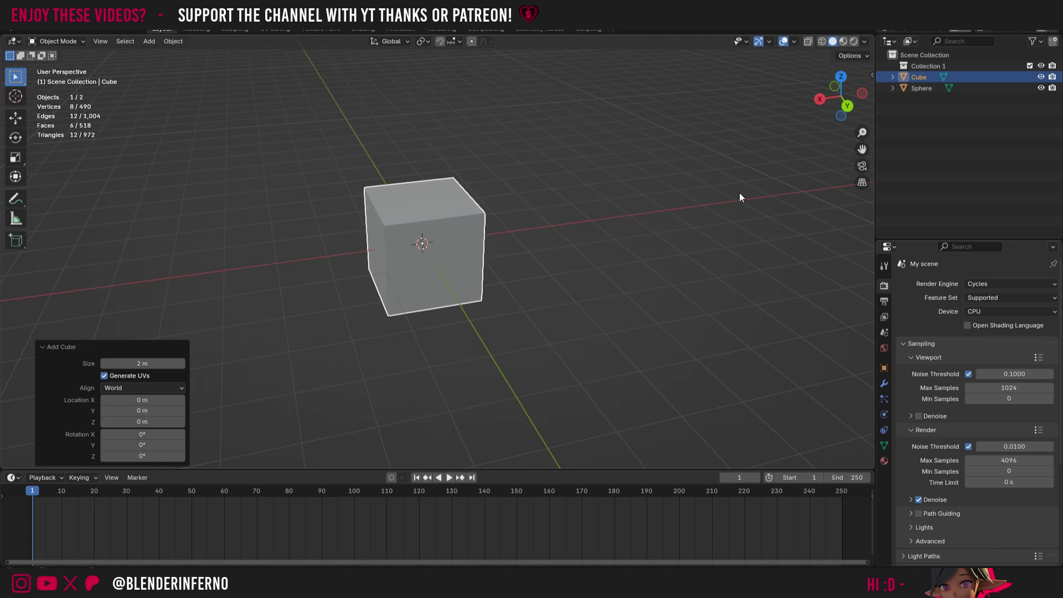
pyautogui.press('s')
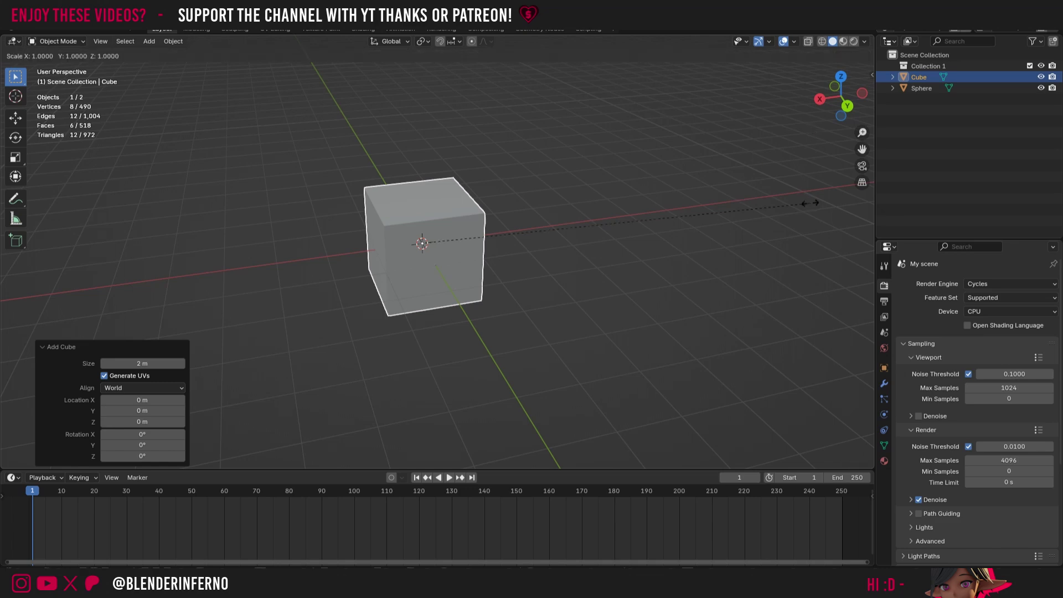
pyautogui.press('y')
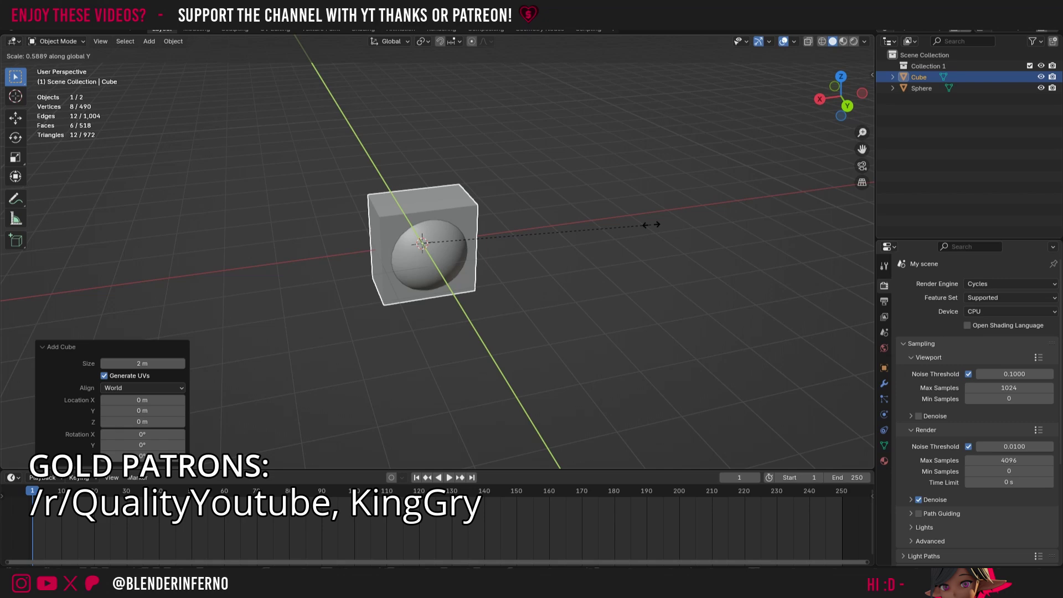
pyautogui.click(550, 222)
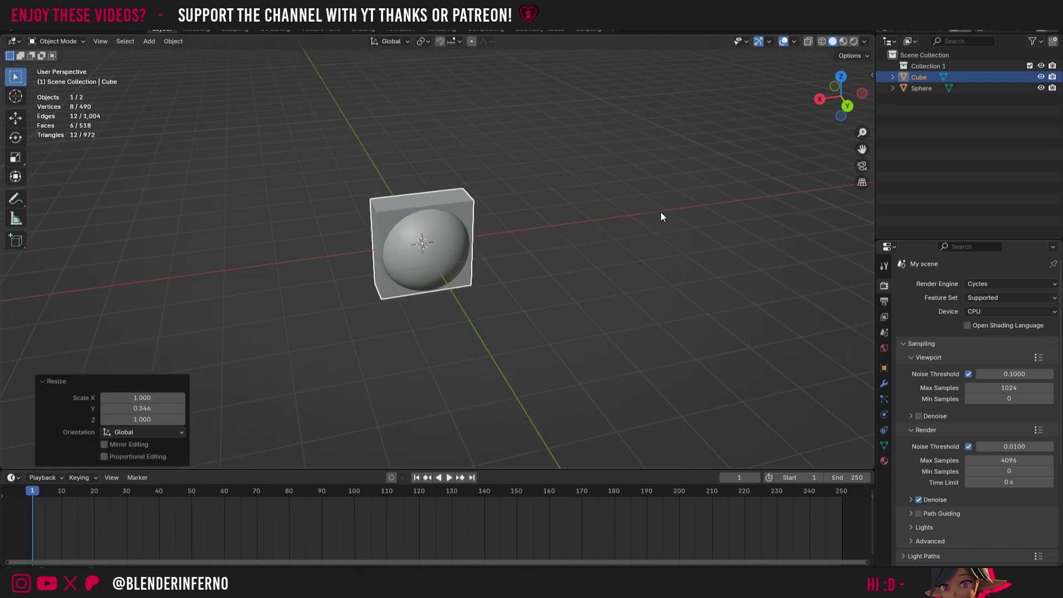
pyautogui.press('g')
pyautogui.press('x')
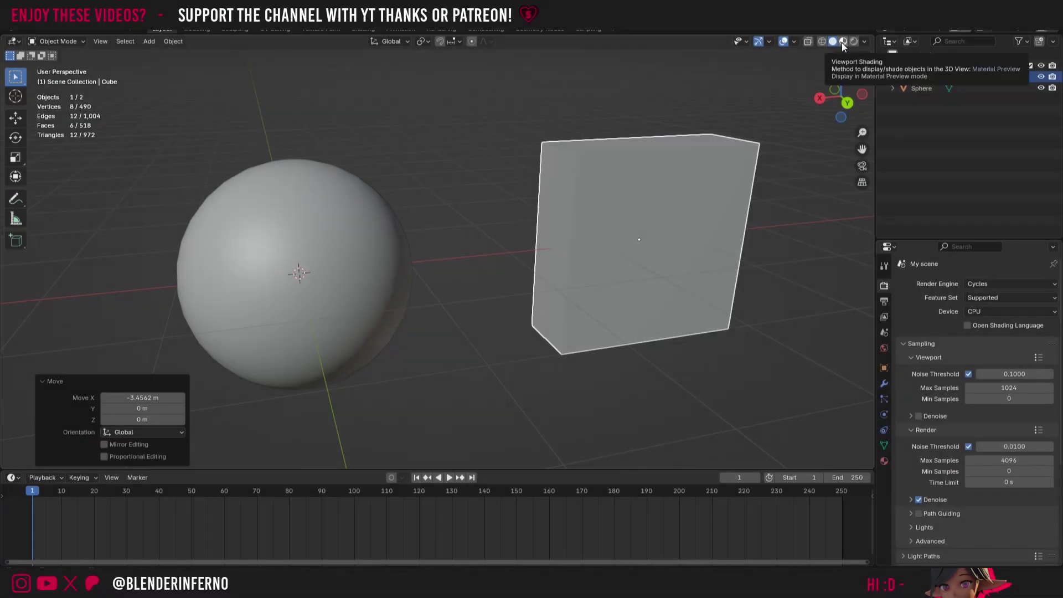
# Switch the viewport to Material Preview and the render engine to EEVEE
pyautogui.click(842, 41)
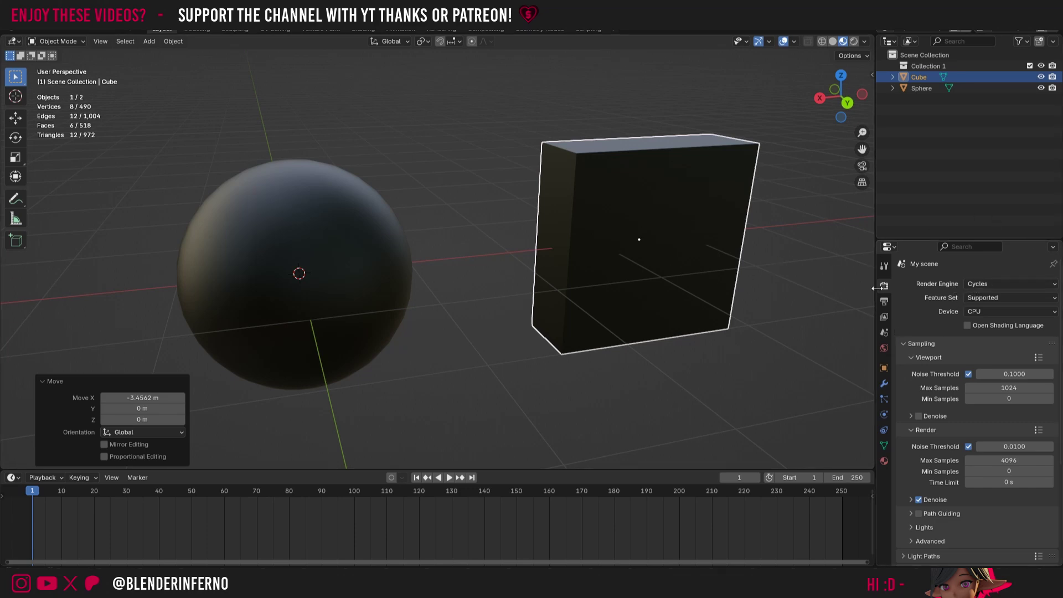
pyautogui.click(1000, 283)
pyautogui.click(988, 296)
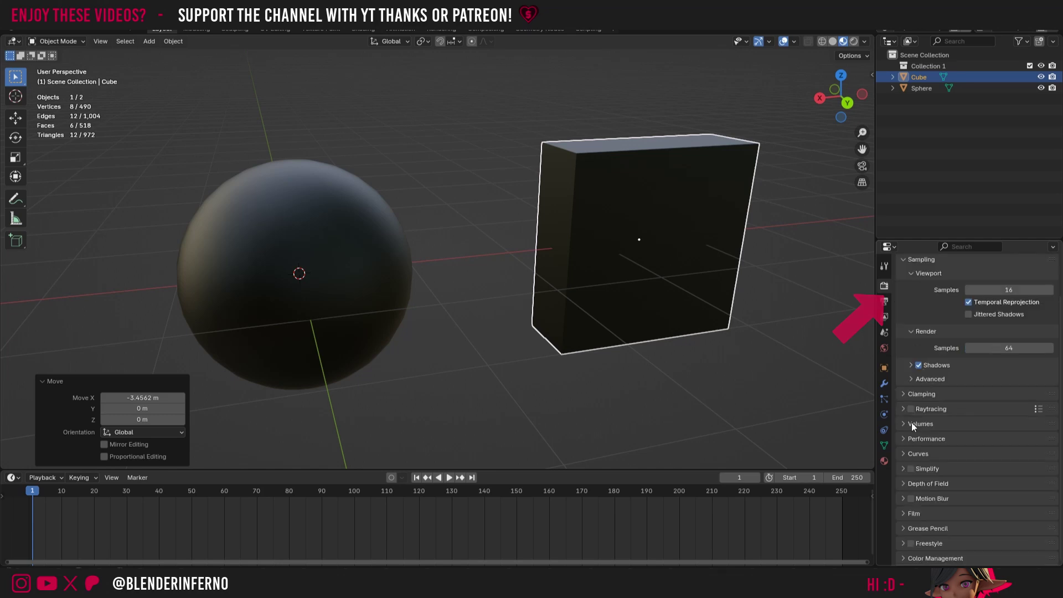
# Enable raytracing and set the Fast GI Approximation threshold to 1.000
pyautogui.click(910, 408)
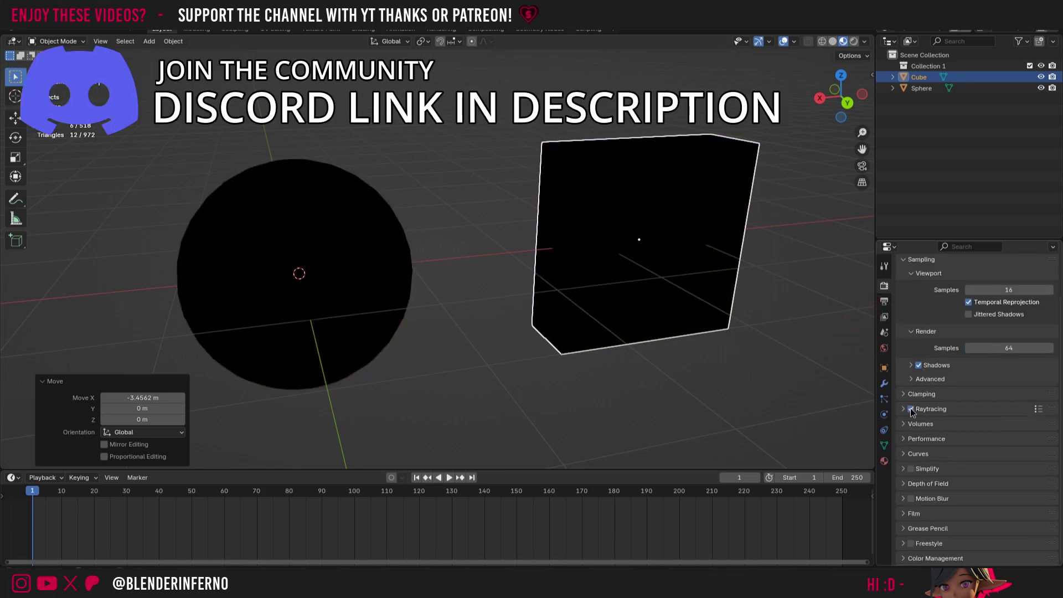
pyautogui.click(905, 410)
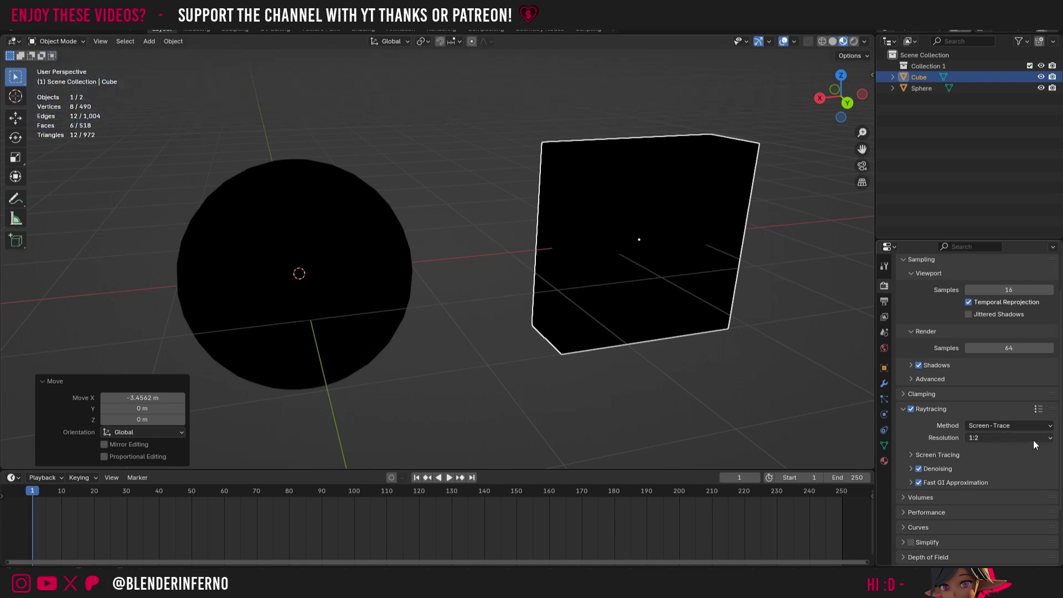
pyautogui.click(908, 484)
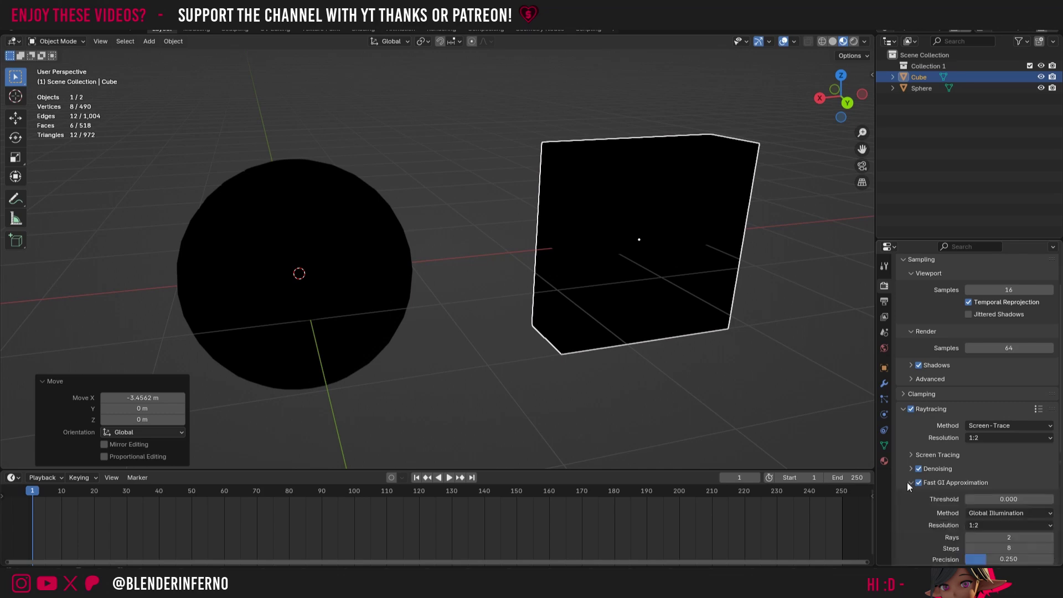
pyautogui.click(996, 500)
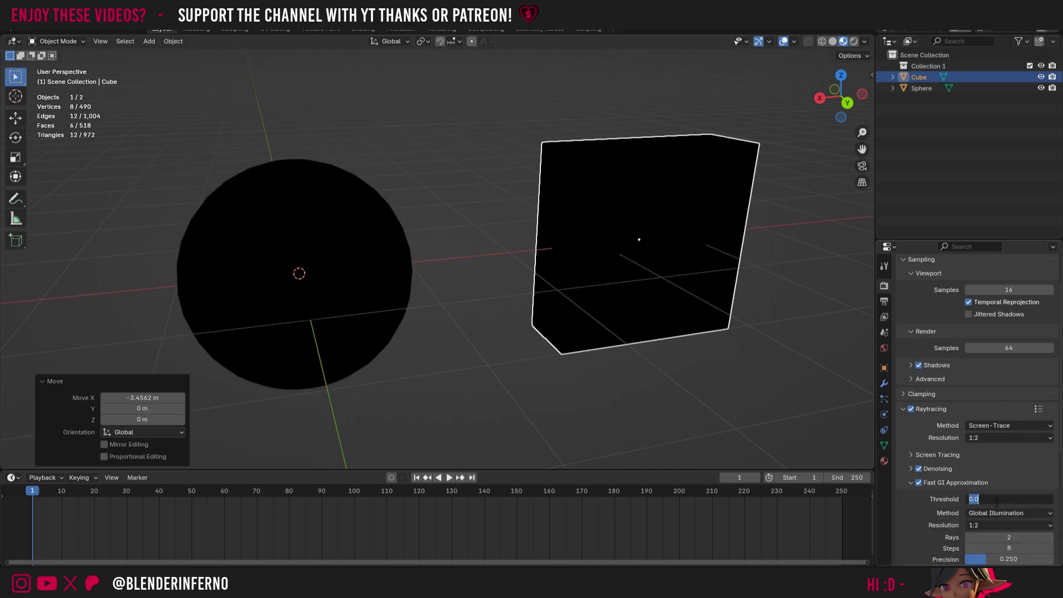
pyautogui.write('1')
pyautogui.press('Return')
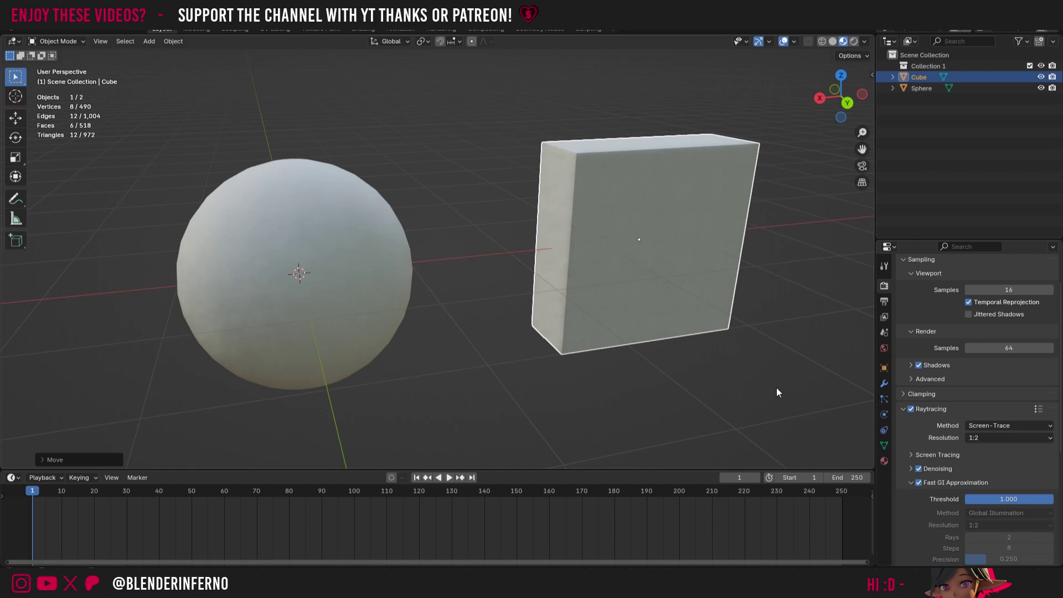
# Select the sphere and turn the timeline into a taller Shader Editor
pyautogui.click(336, 229)
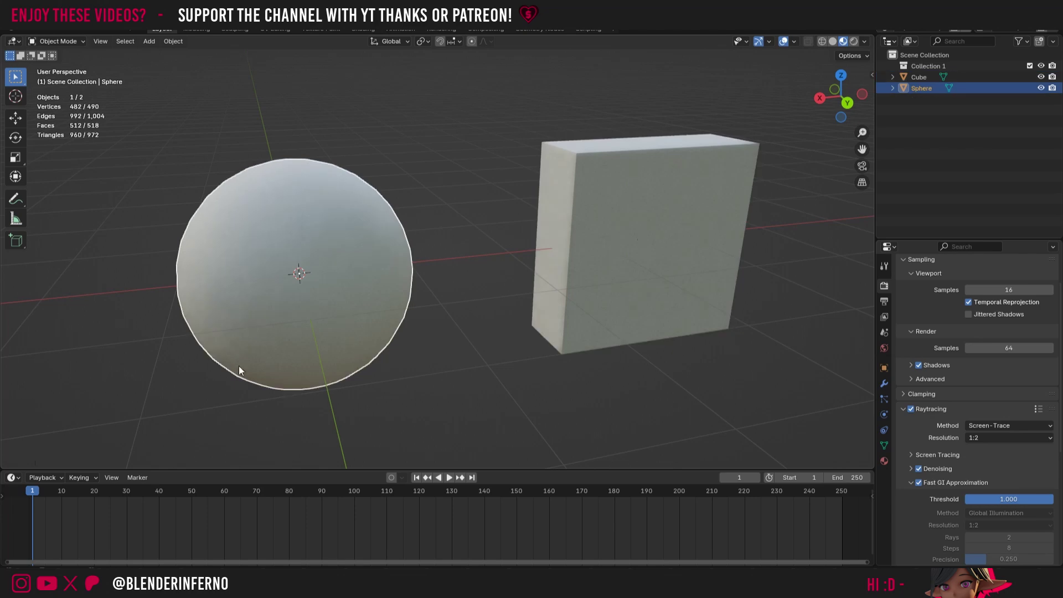
pyautogui.click(11, 478)
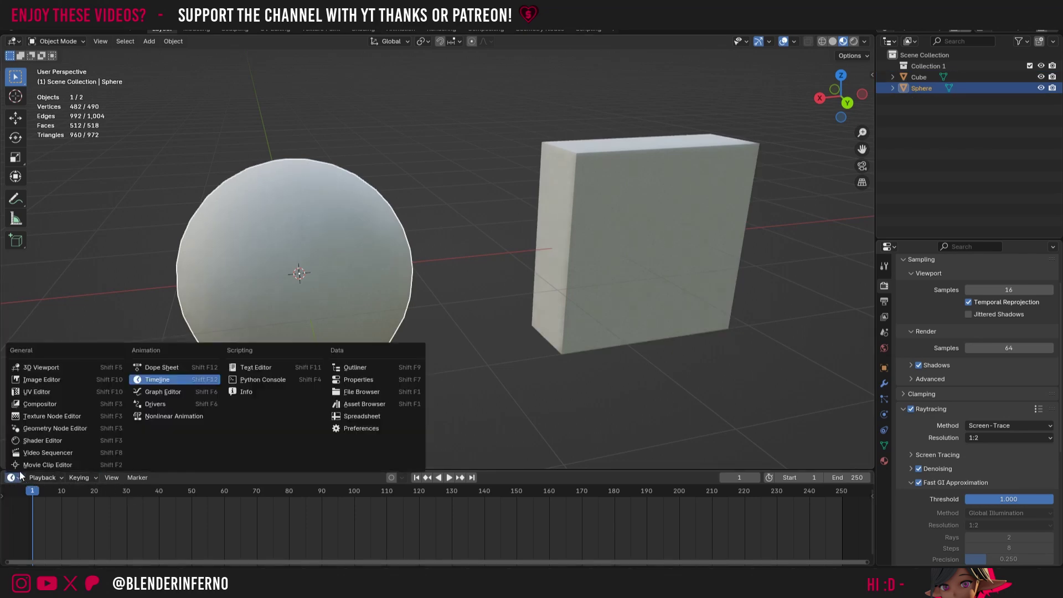
pyautogui.click(34, 441)
pyautogui.moveTo(433, 469); pyautogui.dragTo(434, 407)
# Set the shader type to Object and create a new material for the sphere
pyautogui.click(41, 414)
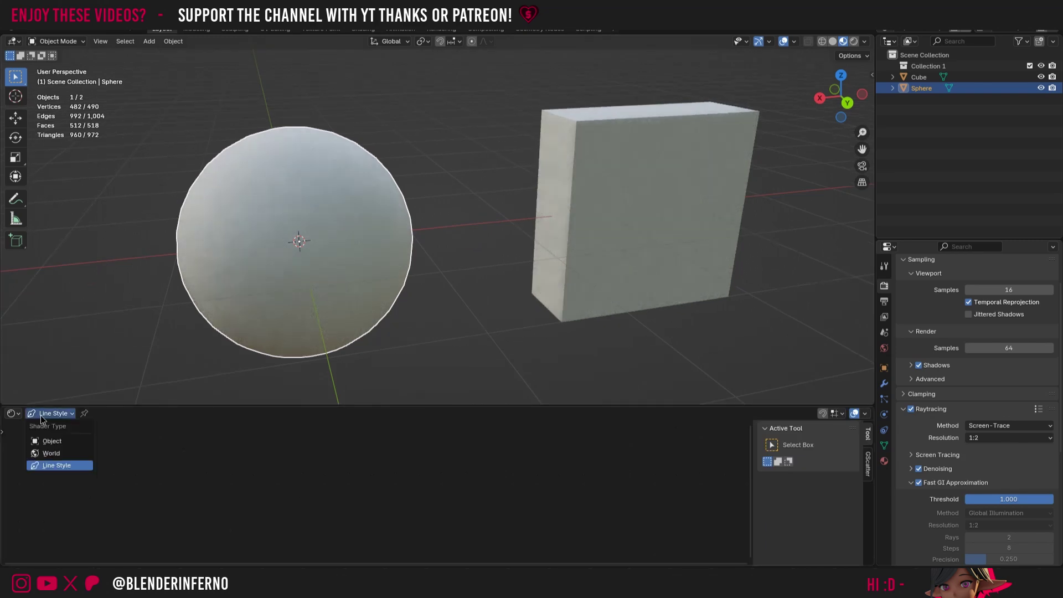
pyautogui.click(58, 442)
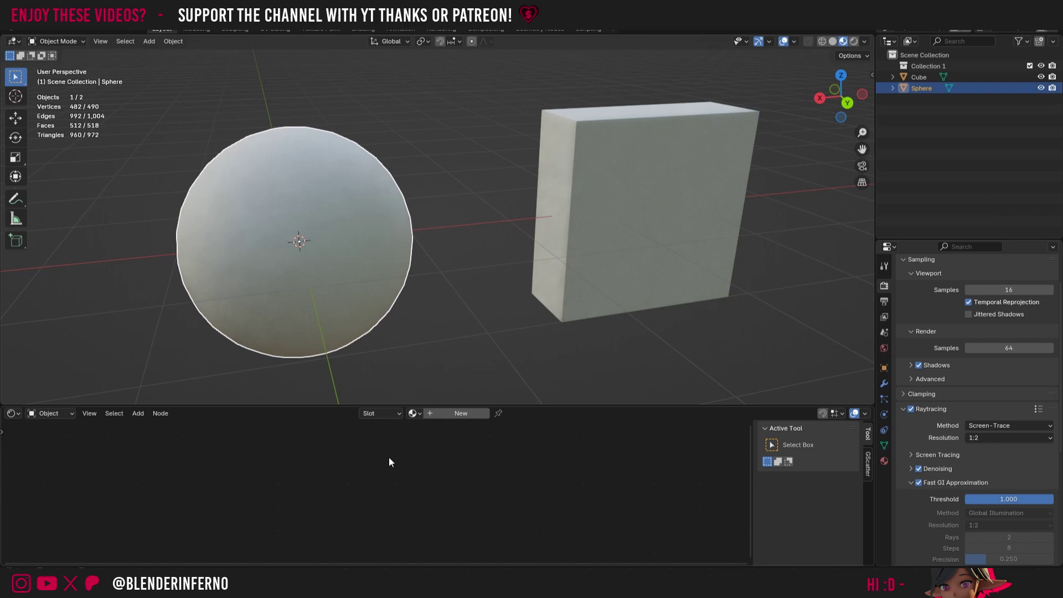
pyautogui.click(464, 412)
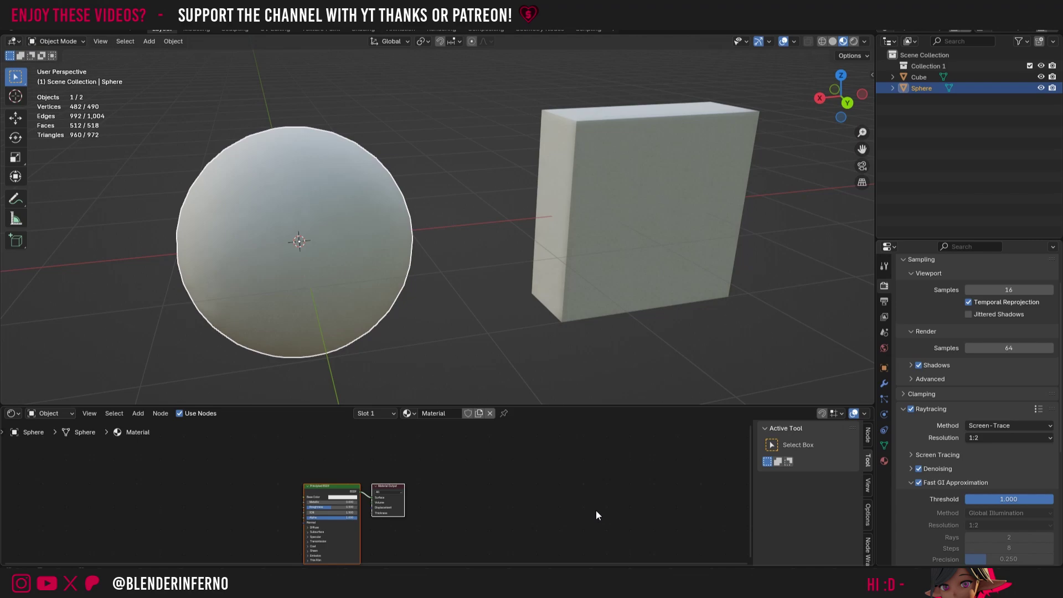
pyautogui.scroll(3, 596, 510)
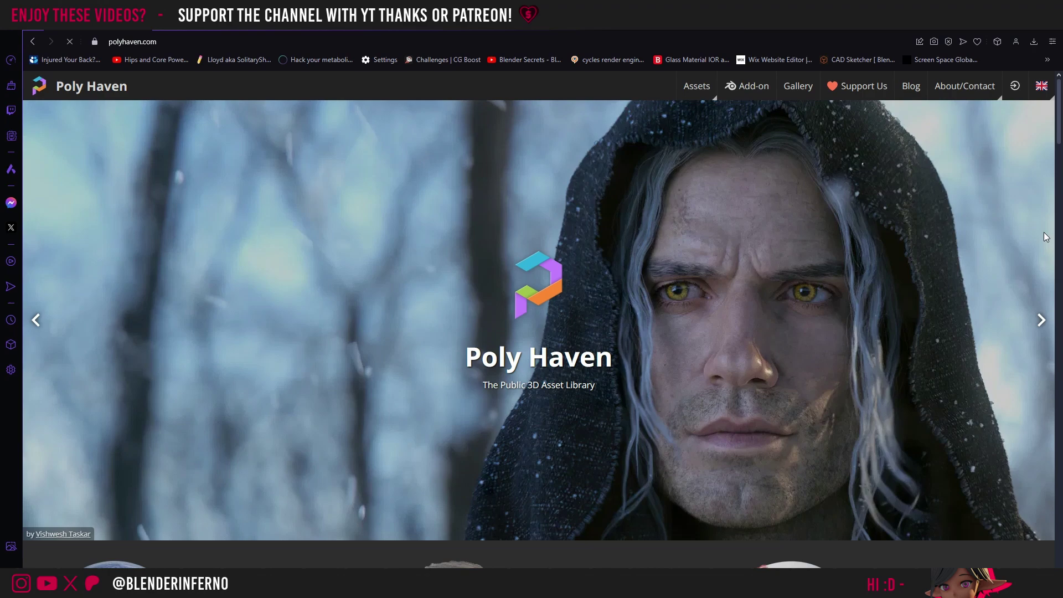
# Browse Poly Haven's textures and filter to the Brick category showing 85 results
pyautogui.scroll(-3, 1046, 237)
pyautogui.scroll(-1, 1039, 246)
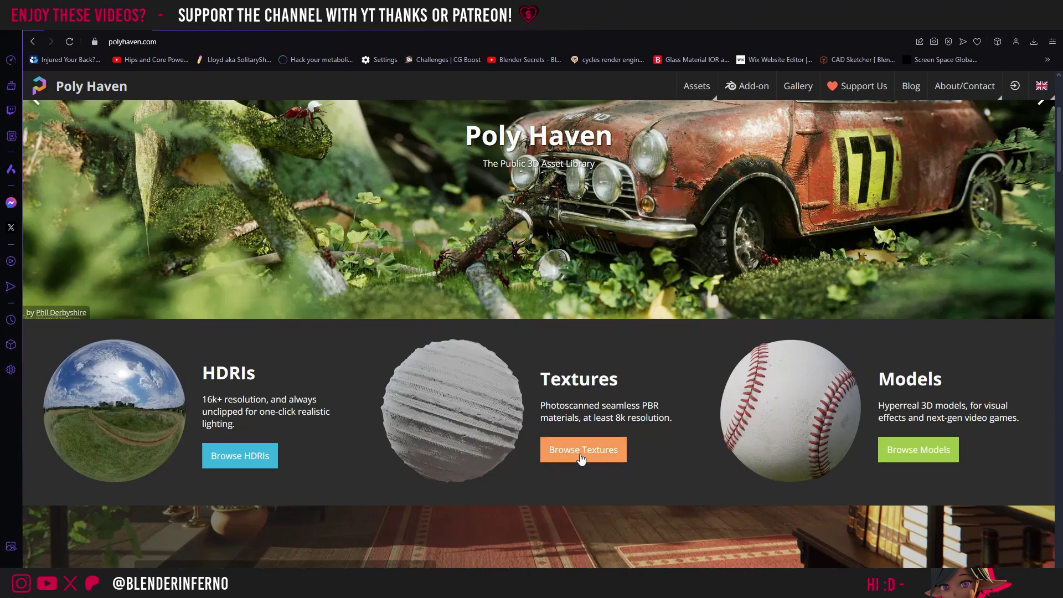
pyautogui.click(581, 459)
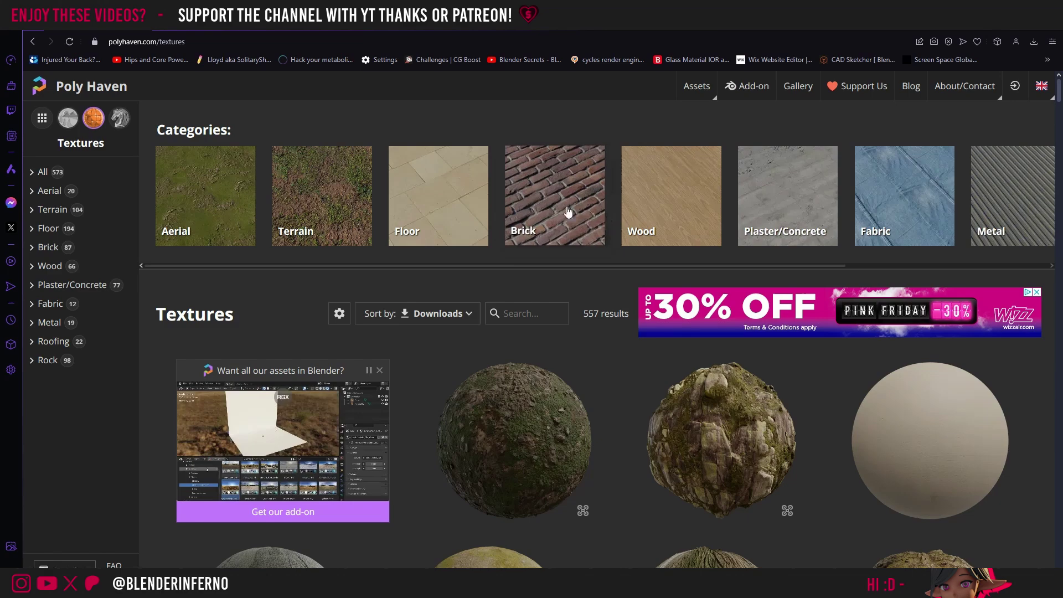
pyautogui.click(547, 192)
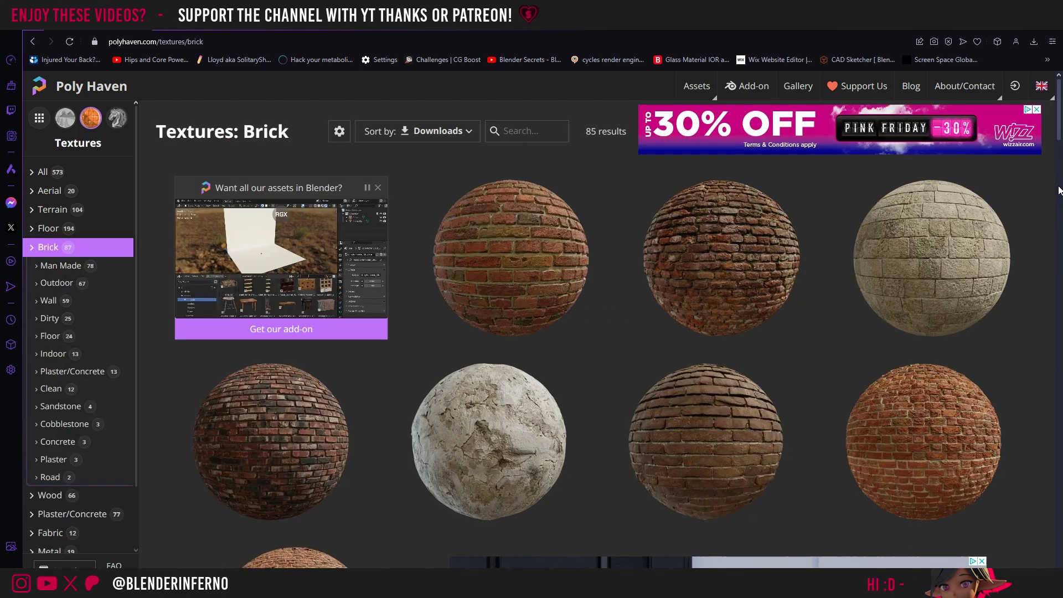
pyautogui.scroll(-2, 1029, 215)
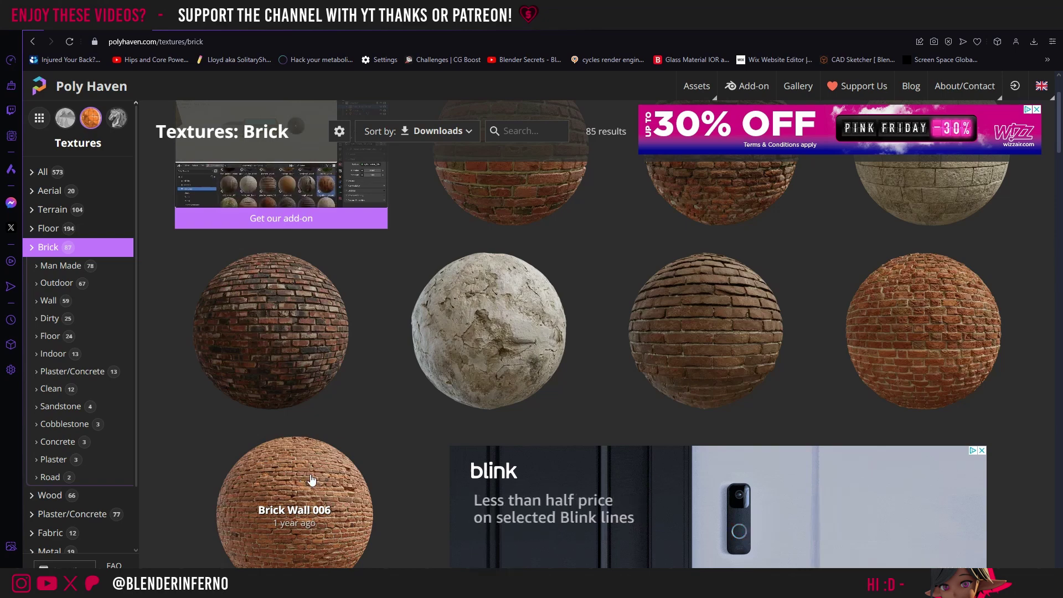
# Download the Brick Wall 006 texture set at 4K in ZIP format
pyautogui.click(312, 479)
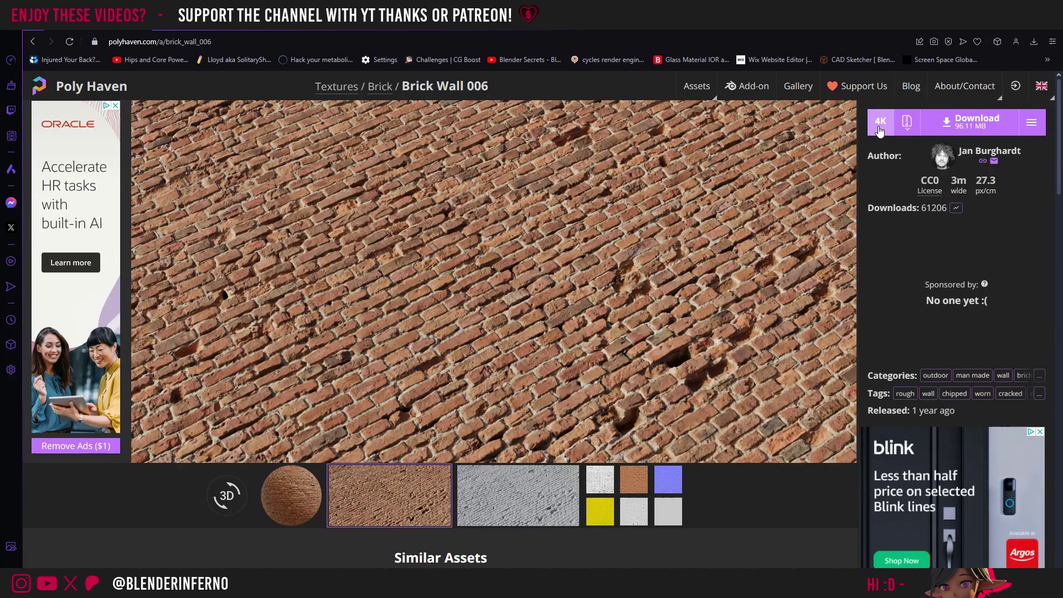
pyautogui.click(907, 123)
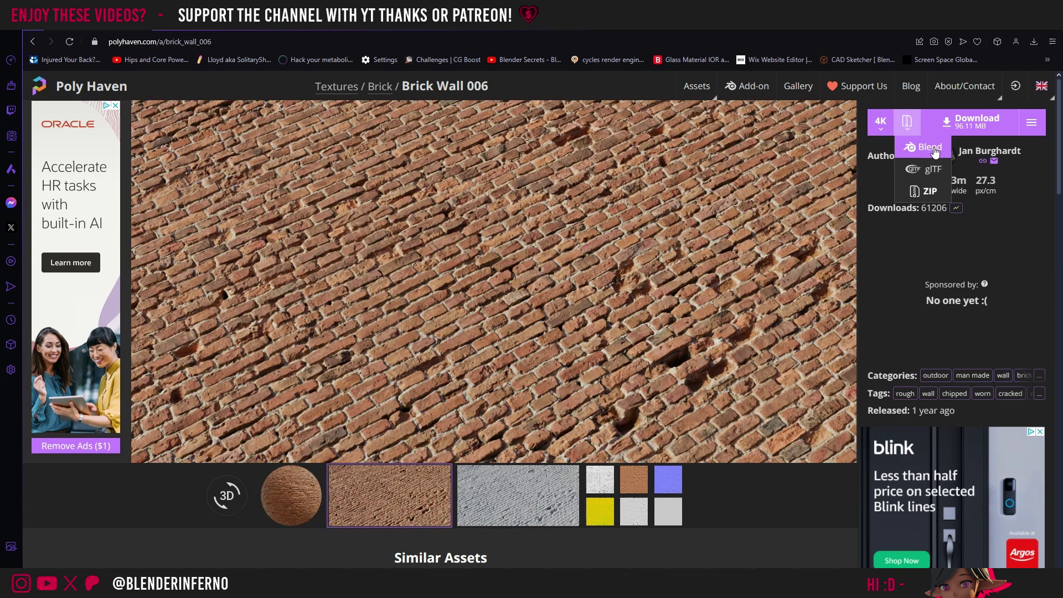
pyautogui.click(929, 190)
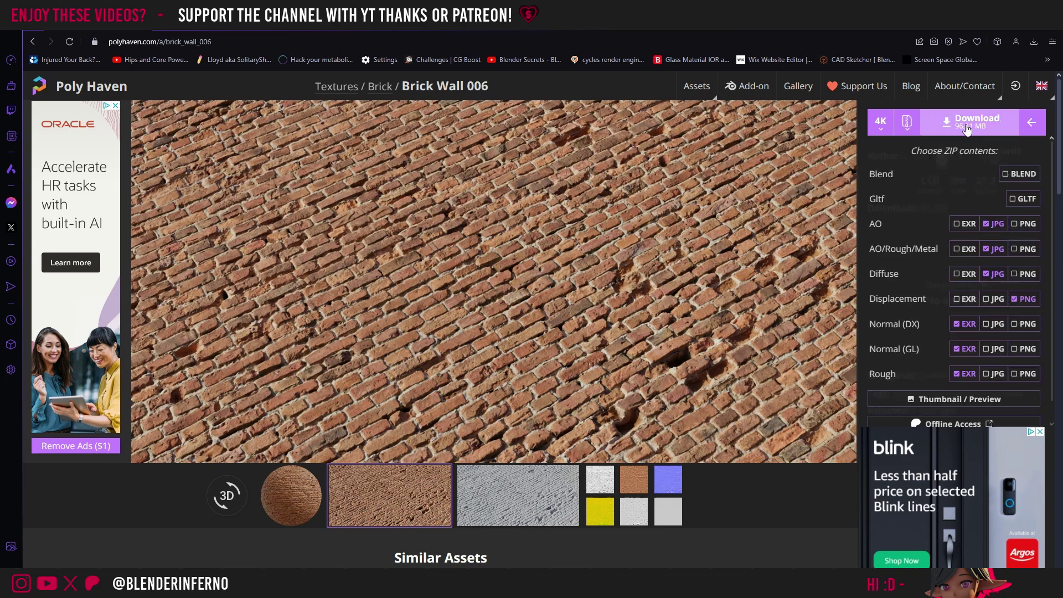
pyautogui.click(880, 123)
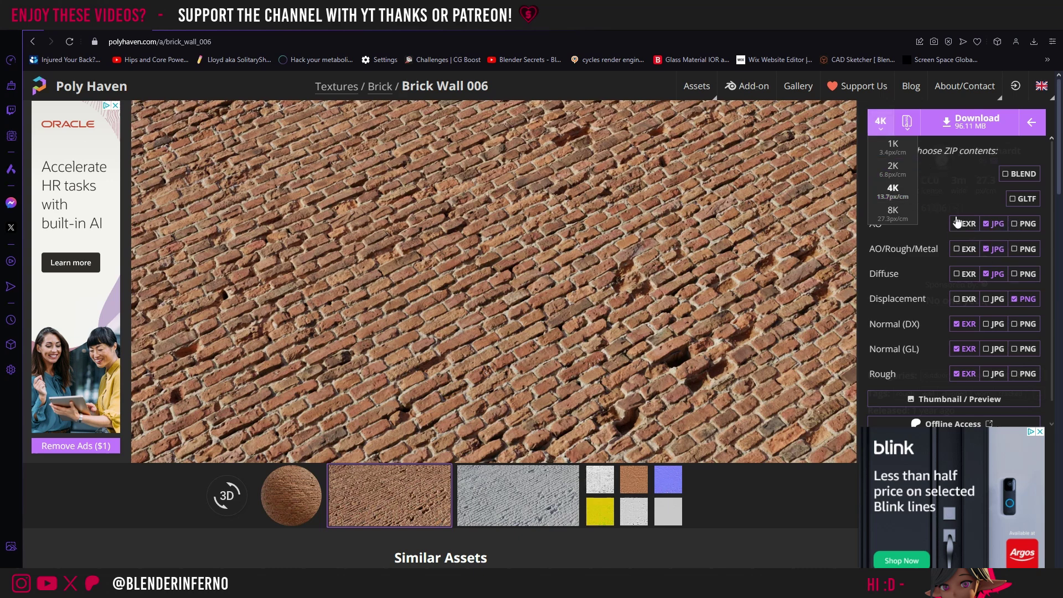
pyautogui.click(917, 199)
pyautogui.click(977, 122)
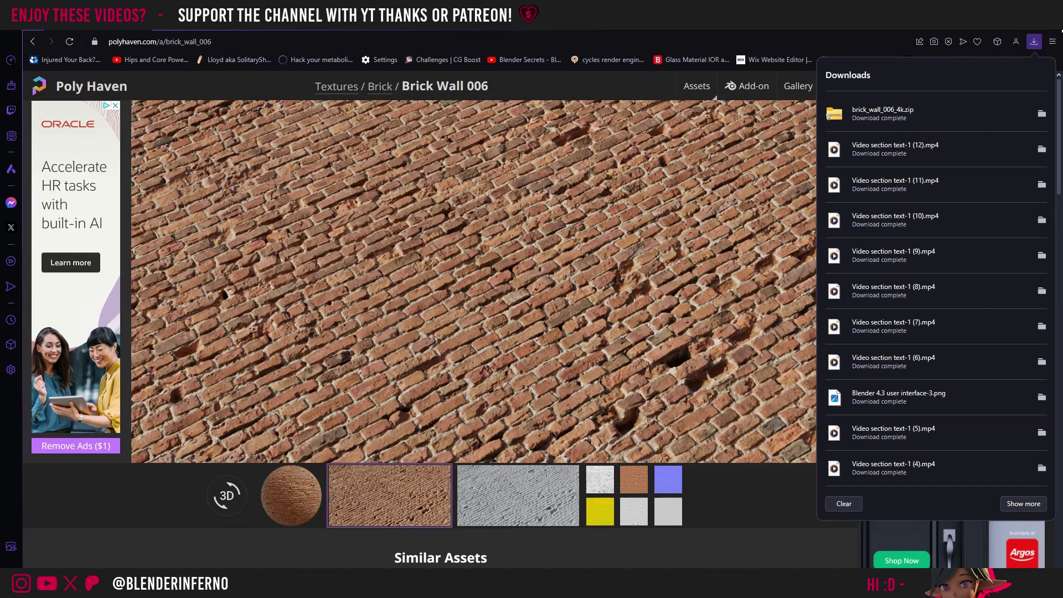
# Extract brick_wall_006_4k.zip from Downloads into a brick_wall_006_4k folder
pyautogui.hotkey('alt', 'Tab')
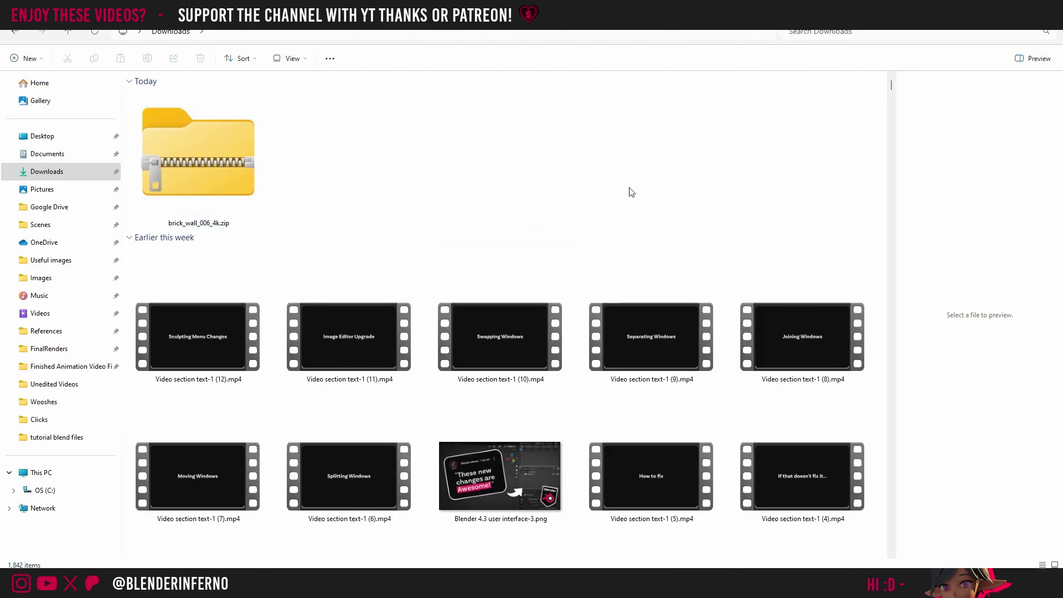
pyautogui.click(197, 169)
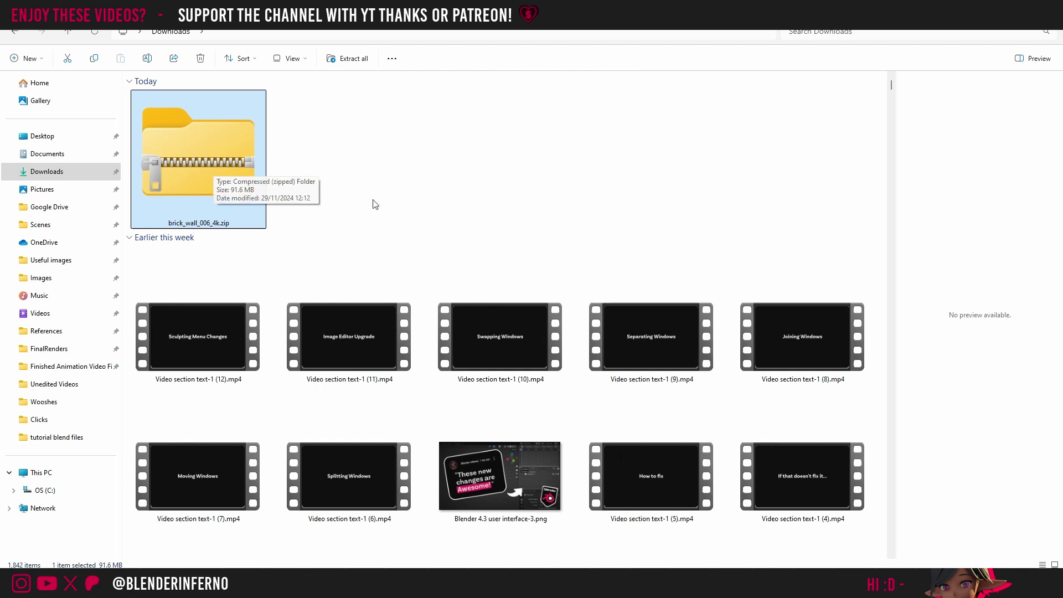
pyautogui.click(343, 59)
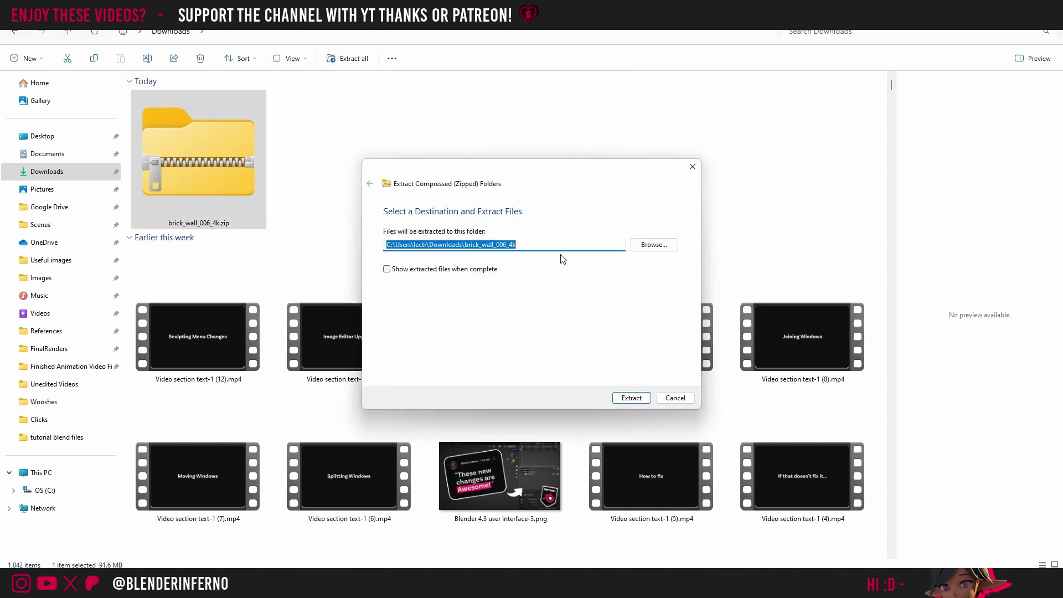
pyautogui.click(631, 399)
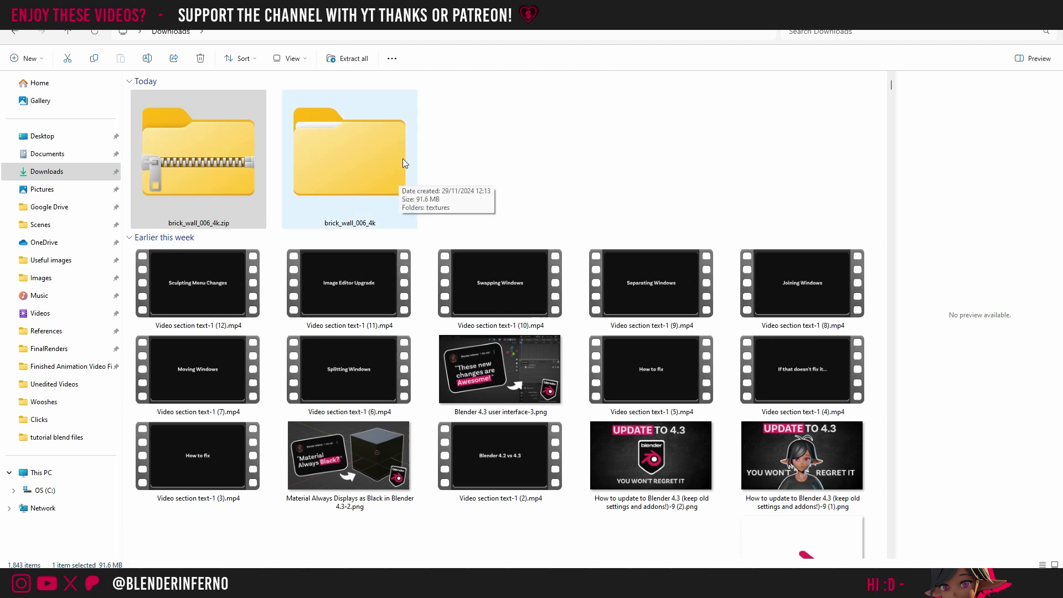
# Open the extracted textures folder and view its maps as extra large icons
pyautogui.click(371, 167)
pyautogui.doubleClick(371, 167)
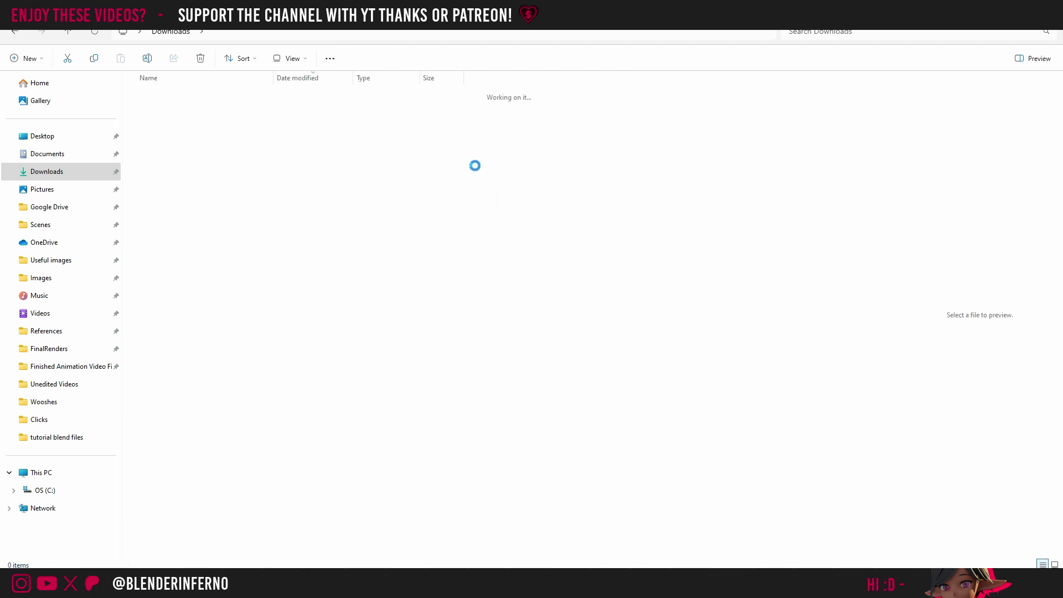
pyautogui.doubleClick(216, 113)
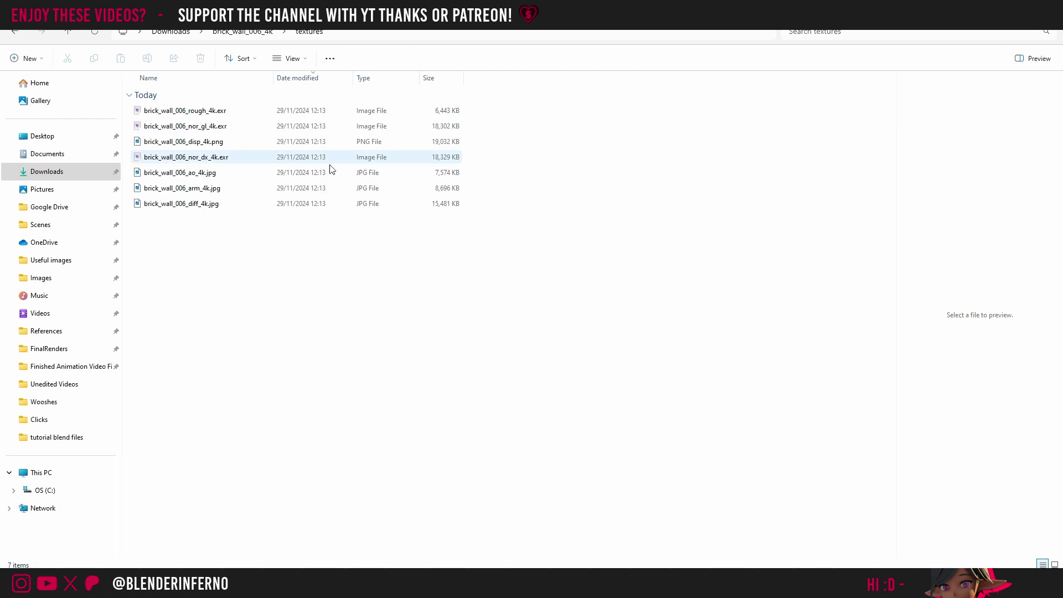
pyautogui.click(303, 61)
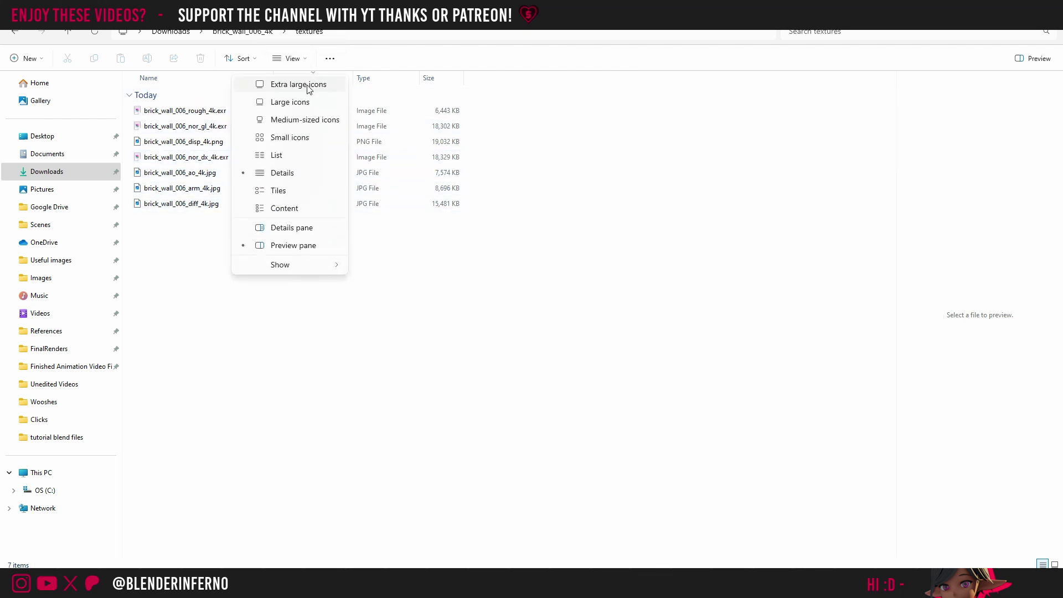
pyautogui.click(307, 85)
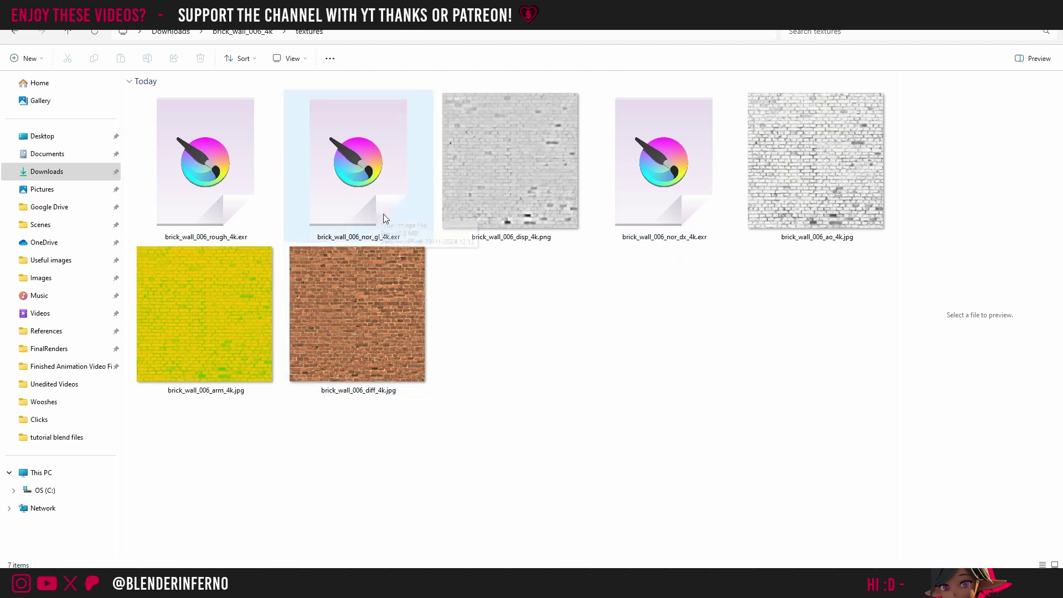
pyautogui.rightClick(683, 337)
pyautogui.click(886, 279)
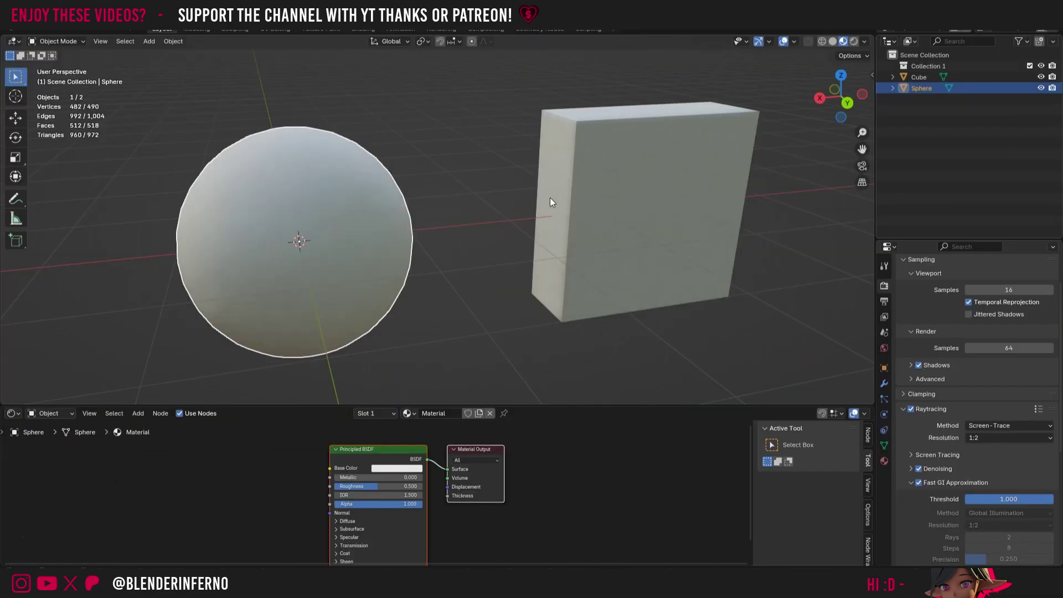
# Add an Image Texture node to the sphere's material
pyautogui.click(542, 88)
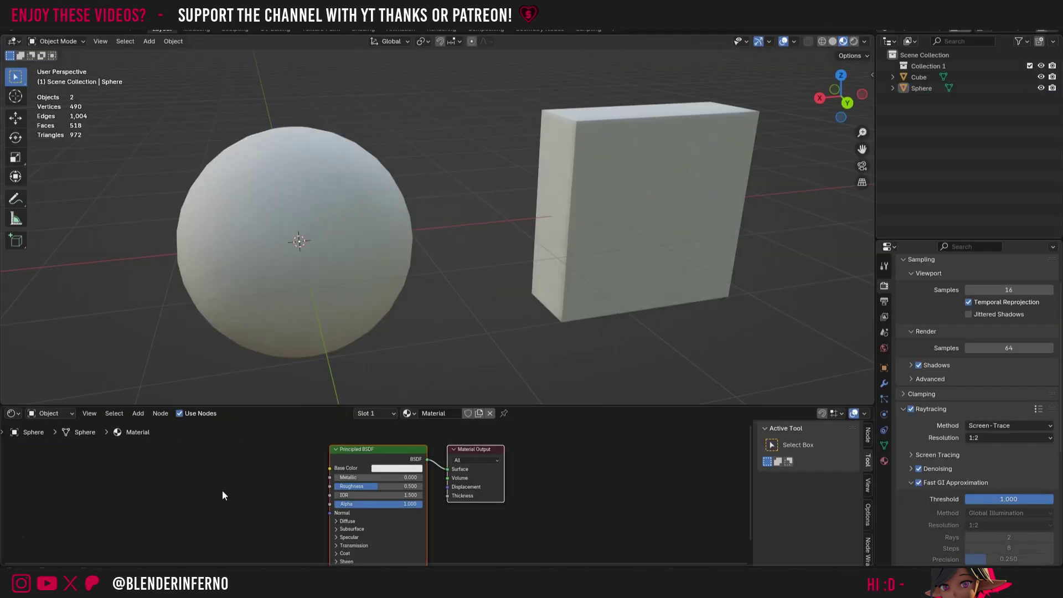
pyautogui.hotkey('shift', 'a')
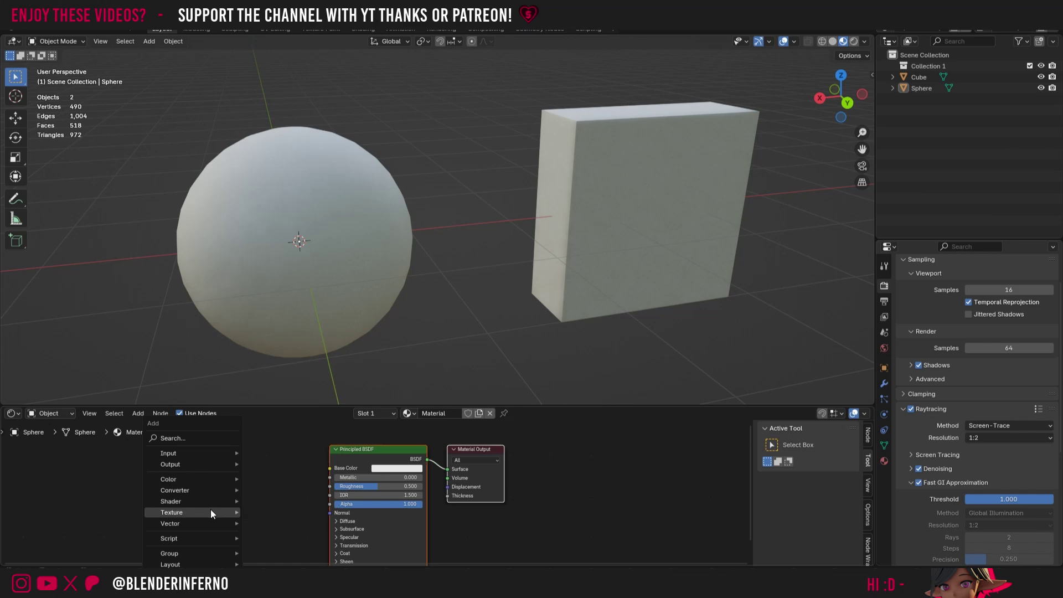
pyautogui.moveTo(210, 512)
pyautogui.click(280, 440)
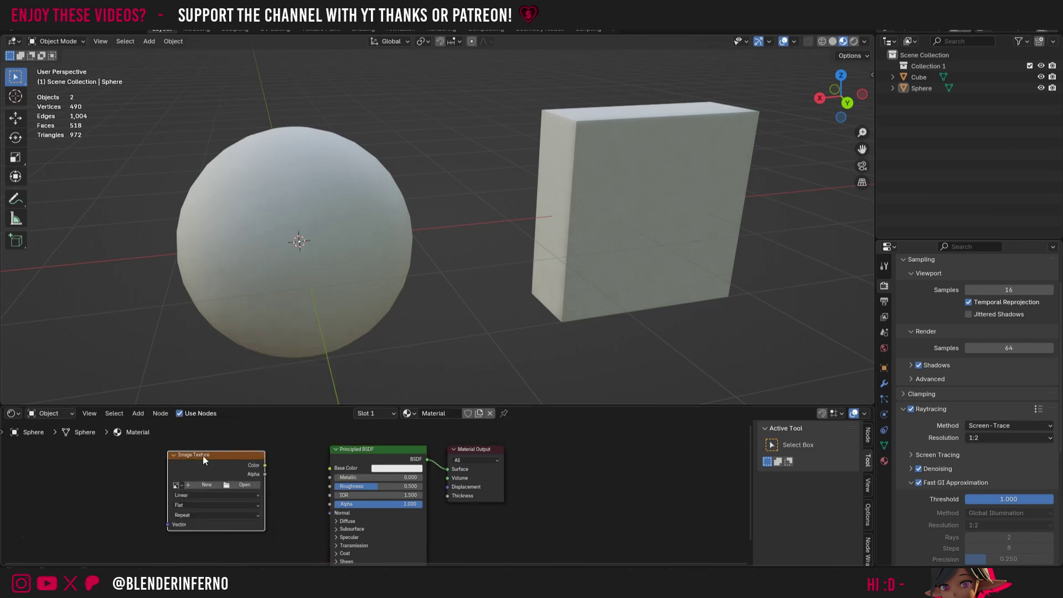
# Load brick_wall_006_diff_4k.jpg and connect its Color to the Principled BSDF Base Color
pyautogui.click(242, 486)
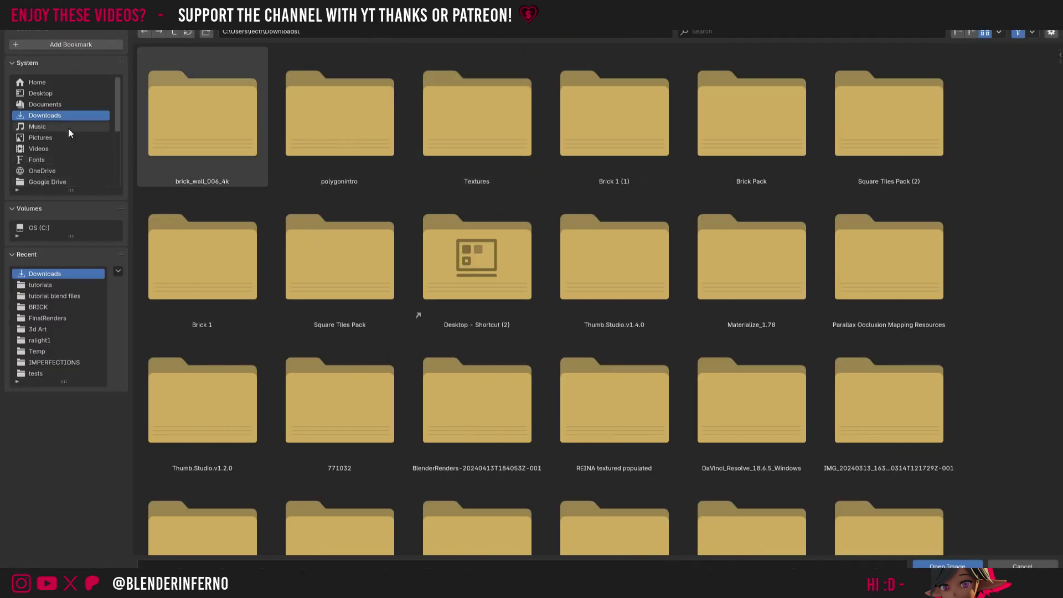
pyautogui.doubleClick(220, 129)
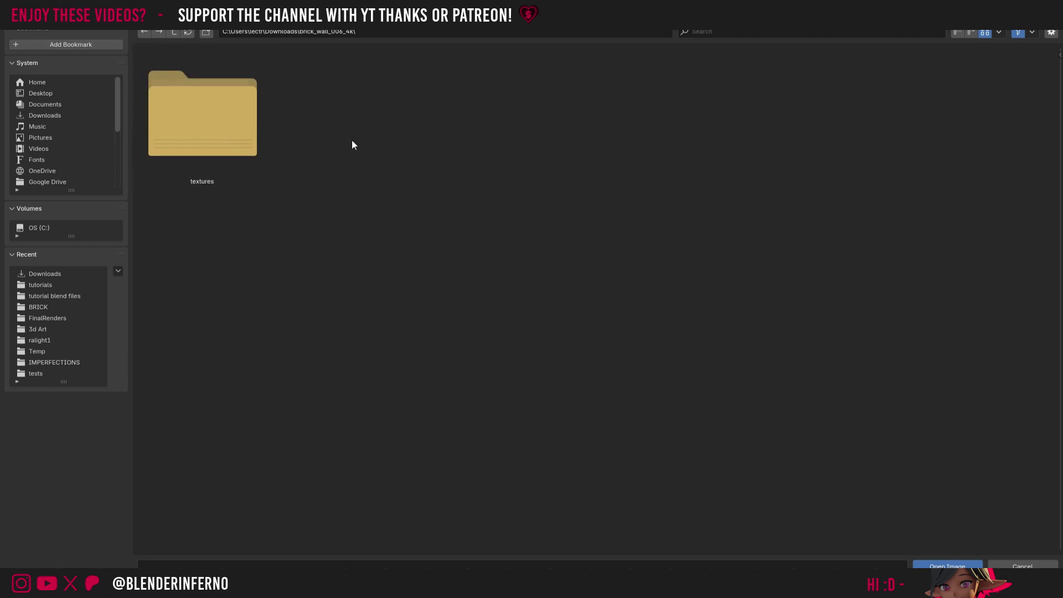
pyautogui.doubleClick(238, 123)
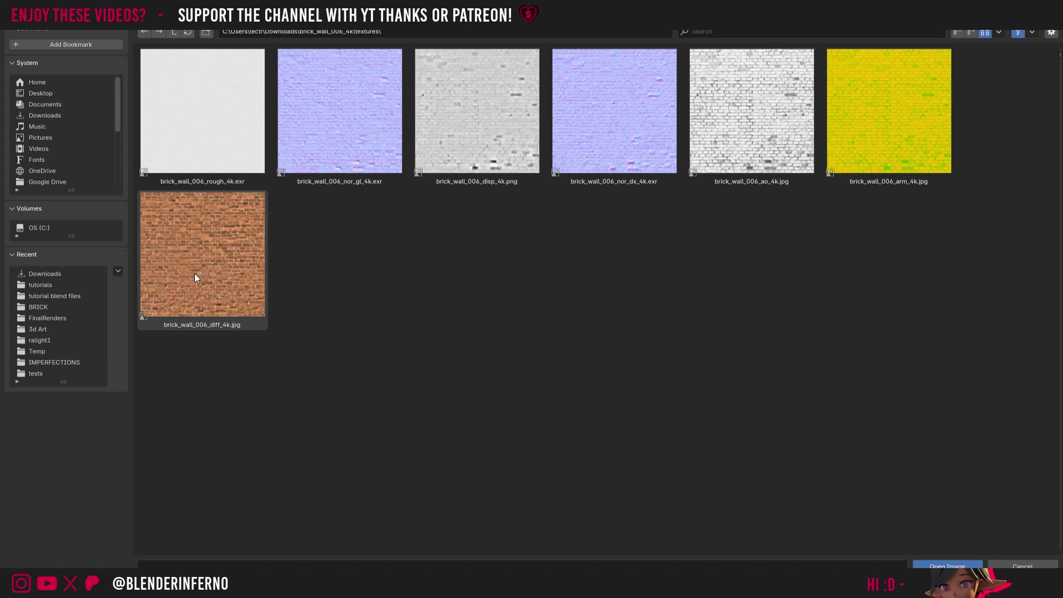
pyautogui.doubleClick(211, 257)
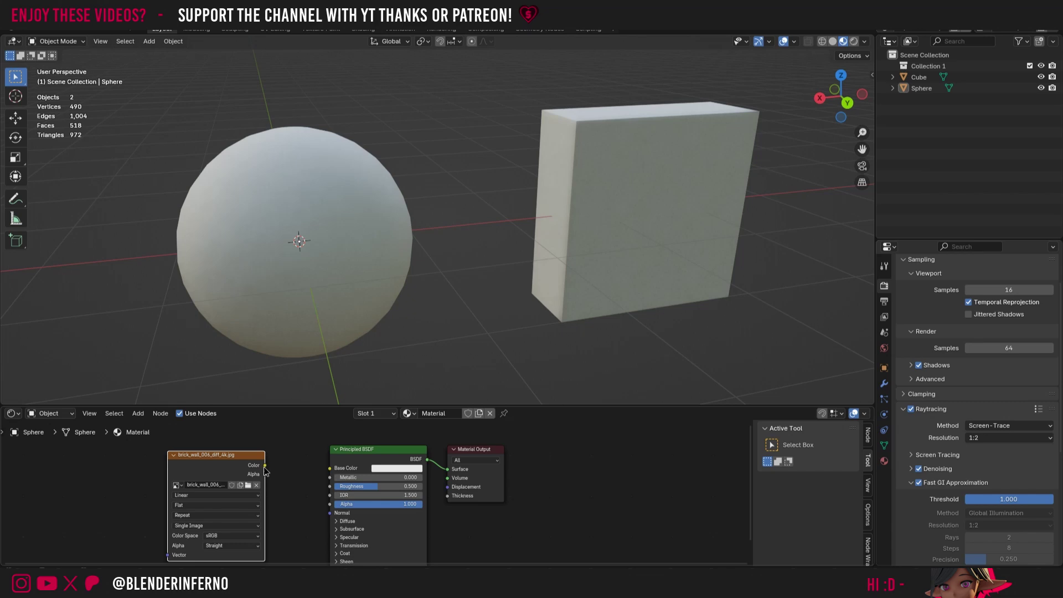
pyautogui.moveTo(266, 465); pyautogui.dragTo(330, 468)
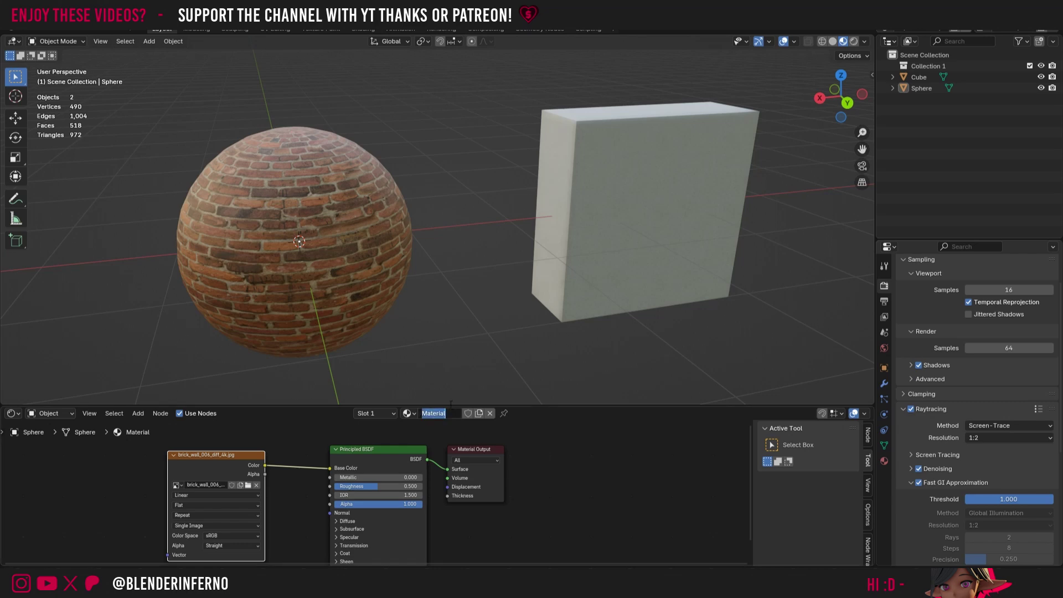
# Rename the material to 'Brick' and pick Brick from the wall cube's material list
pyautogui.write('Brick')
pyautogui.press('Return')
pyautogui.click(595, 154)
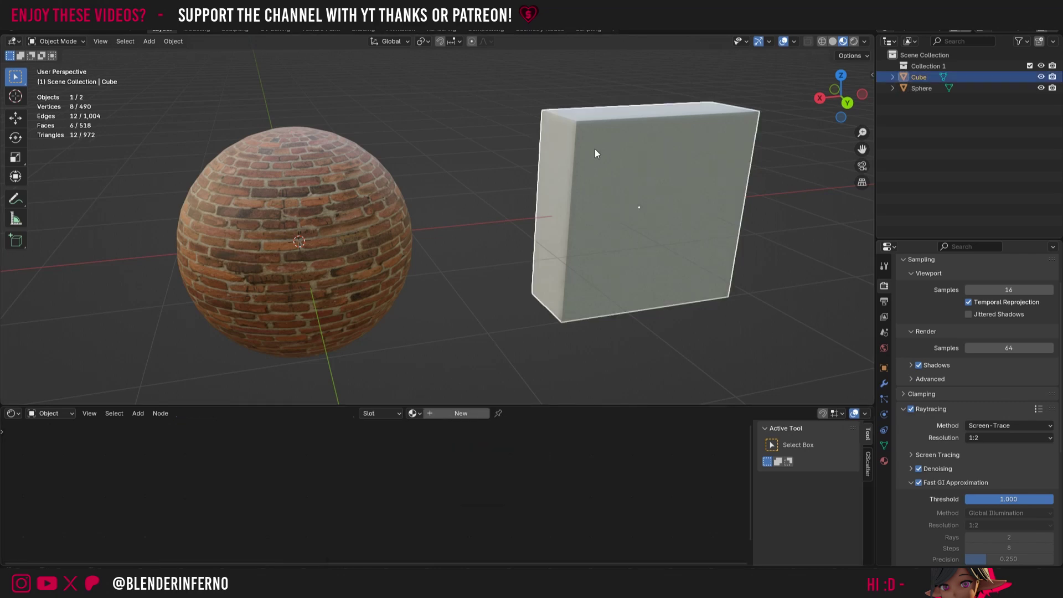
pyautogui.click(413, 413)
pyautogui.click(434, 430)
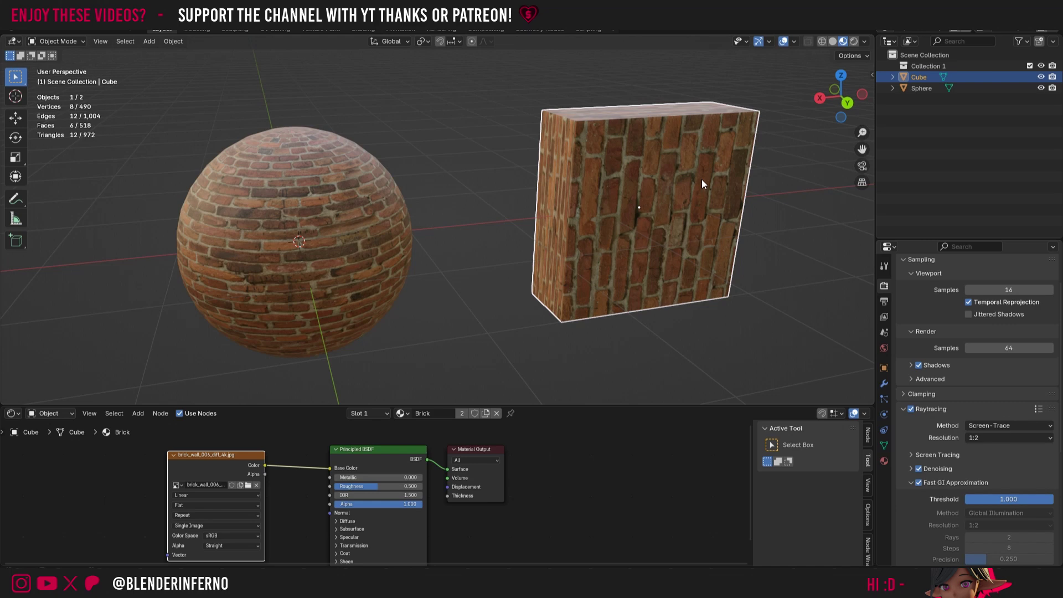
# Apply the wall cube's scale and re-unwrap its UVs with Cube Projection
pyautogui.hotkey('ctrl', 'a')
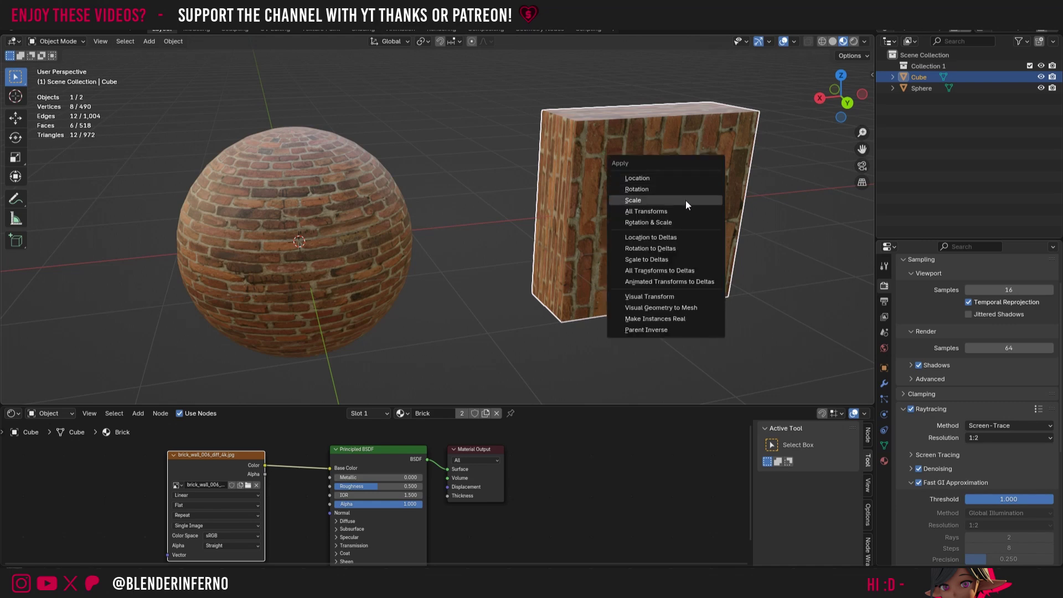
pyautogui.click(685, 200)
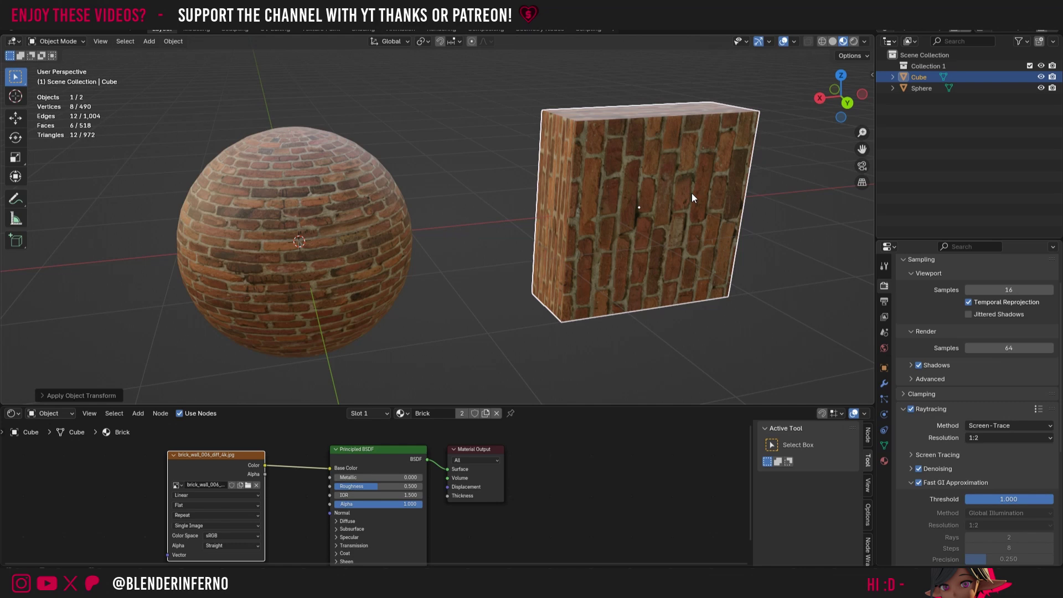
pyautogui.press('Tab')
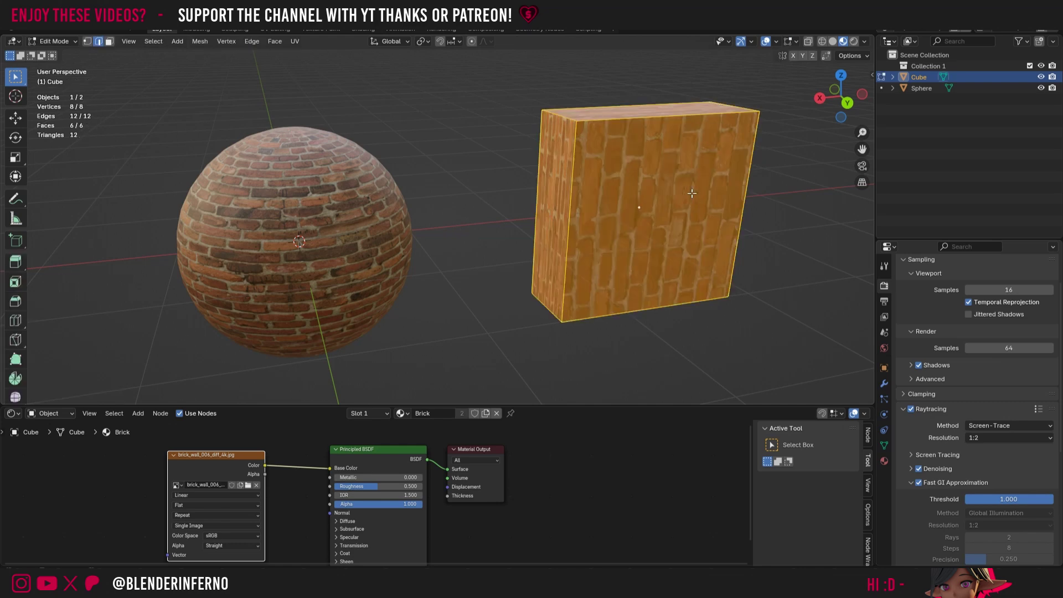
pyautogui.press('u')
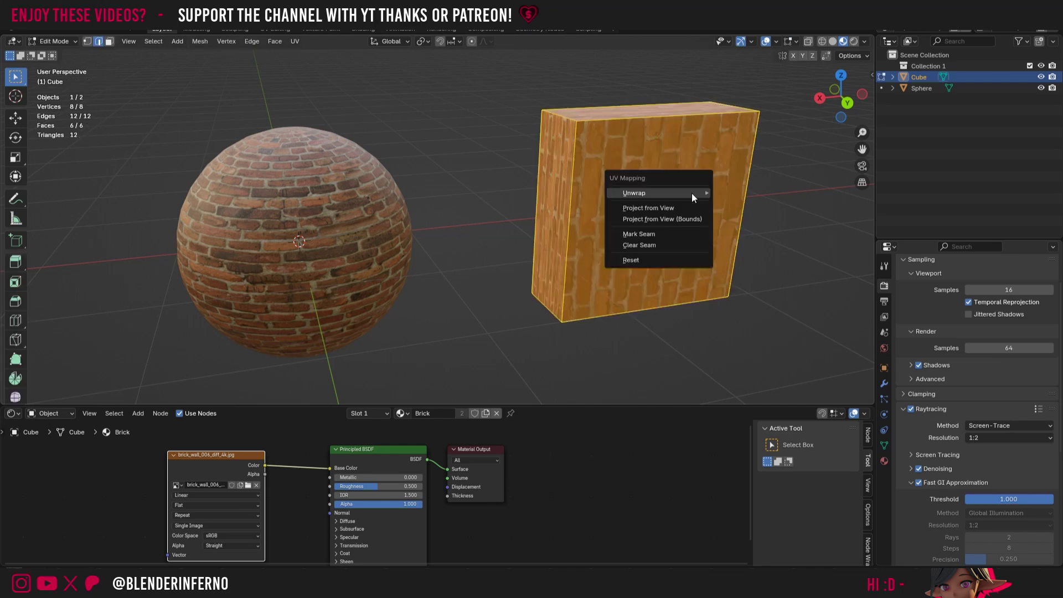
pyautogui.moveTo(663, 193)
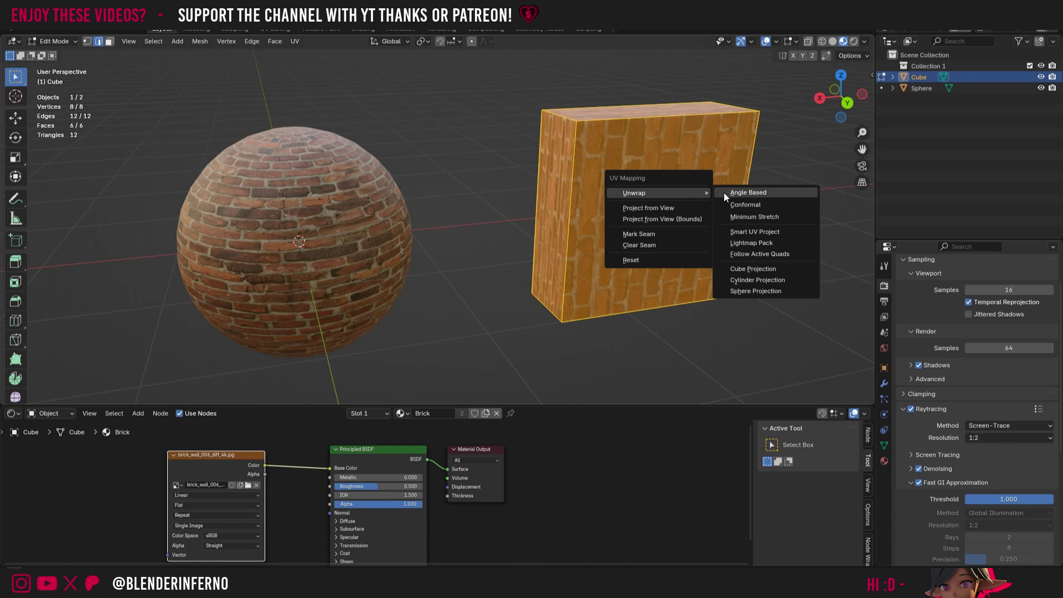
pyautogui.click(763, 270)
pyautogui.hotkey('alt', 'a')
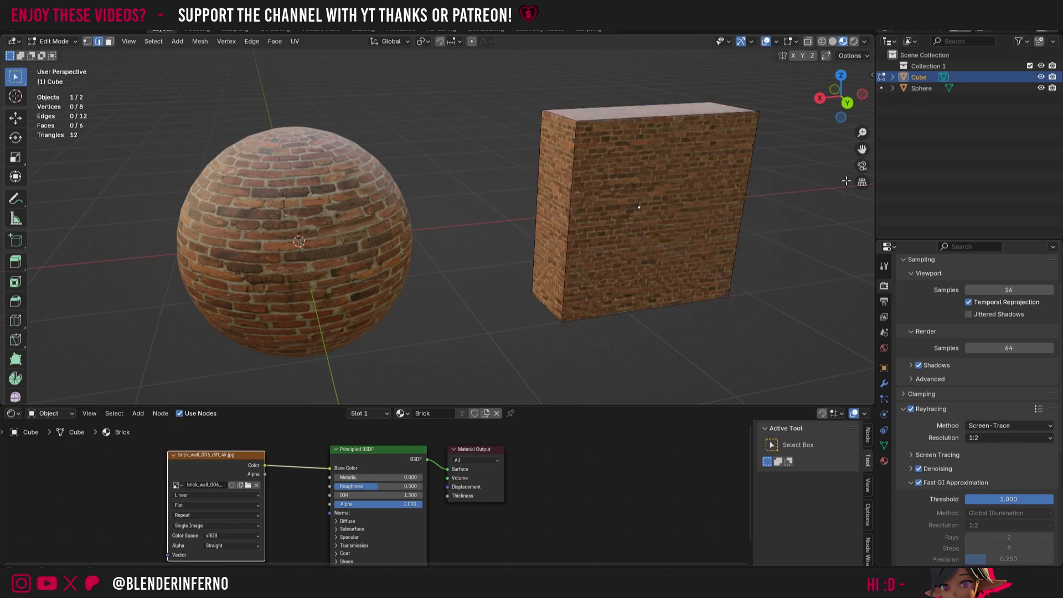
pyautogui.press('Tab')
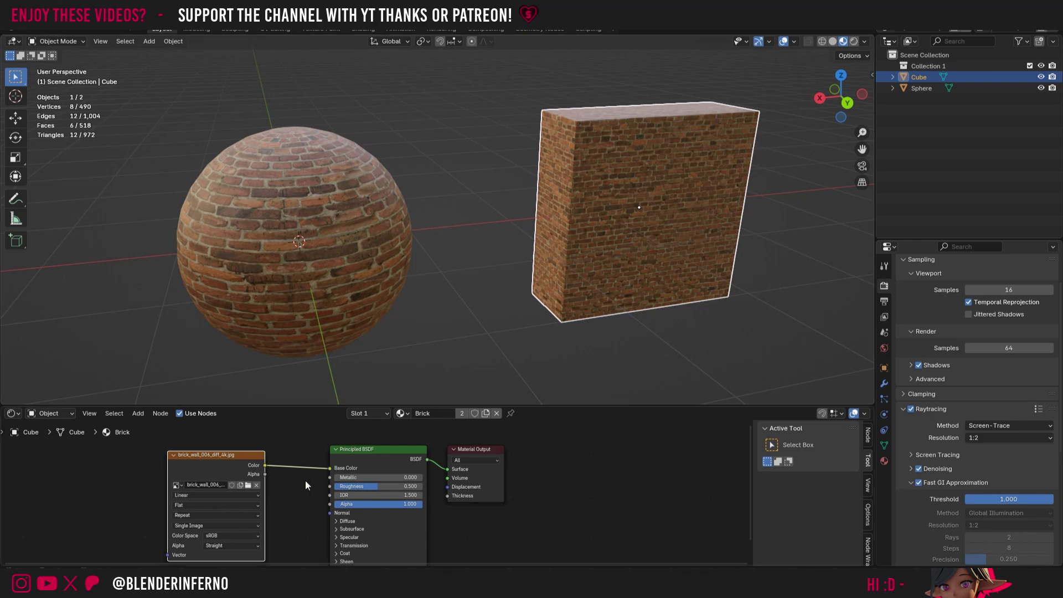
# Add a Texture Coordinate node and link its UV output to the image texture's Vector
pyautogui.moveTo(168, 542); pyautogui.dragTo(198, 535)
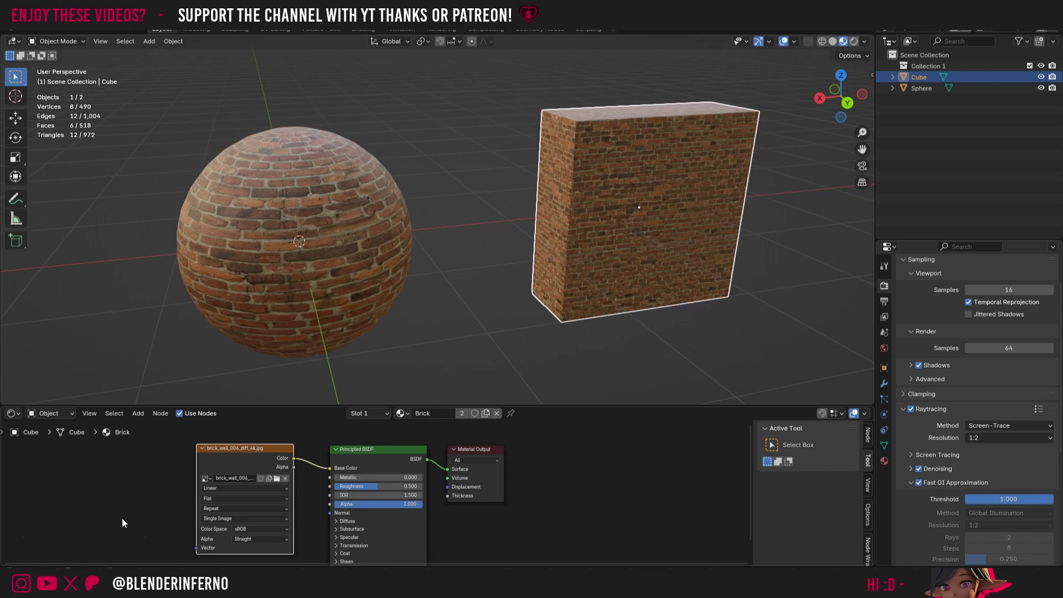
pyautogui.hotkey('shift', 'a')
pyautogui.moveTo(94, 453)
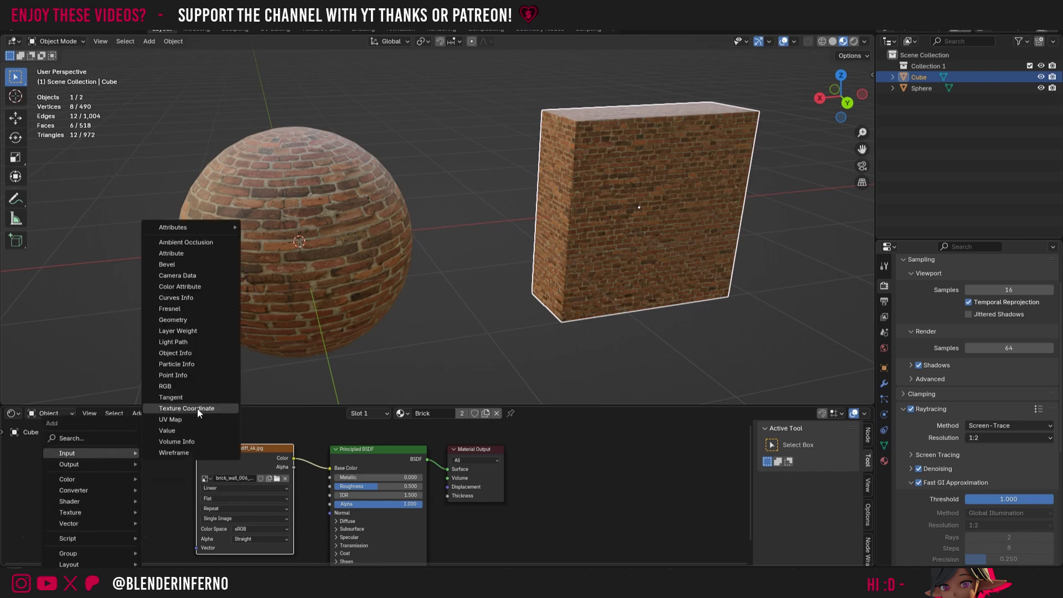
pyautogui.click(197, 409)
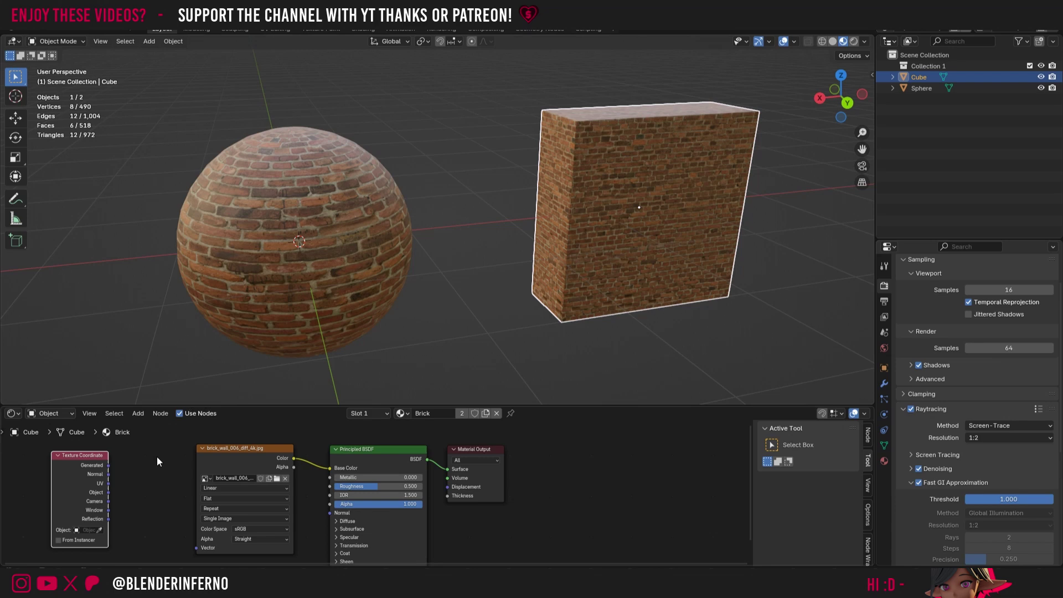
pyautogui.moveTo(108, 483); pyautogui.dragTo(193, 535)
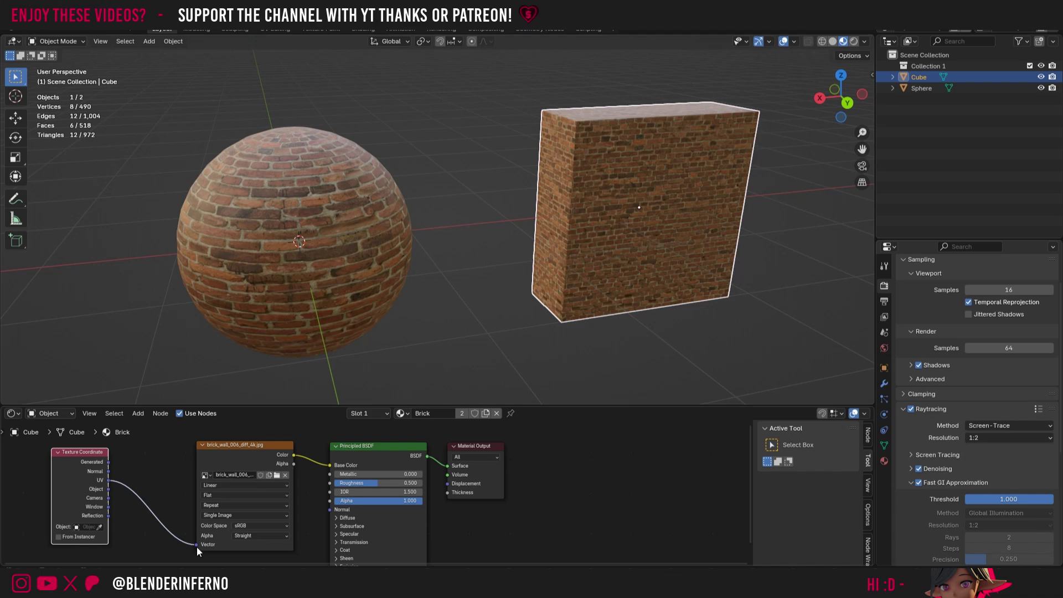
# Nudge the Texture Coordinate node right and frame all the nodes in view
pyautogui.moveTo(72, 471); pyautogui.dragTo(108, 469)
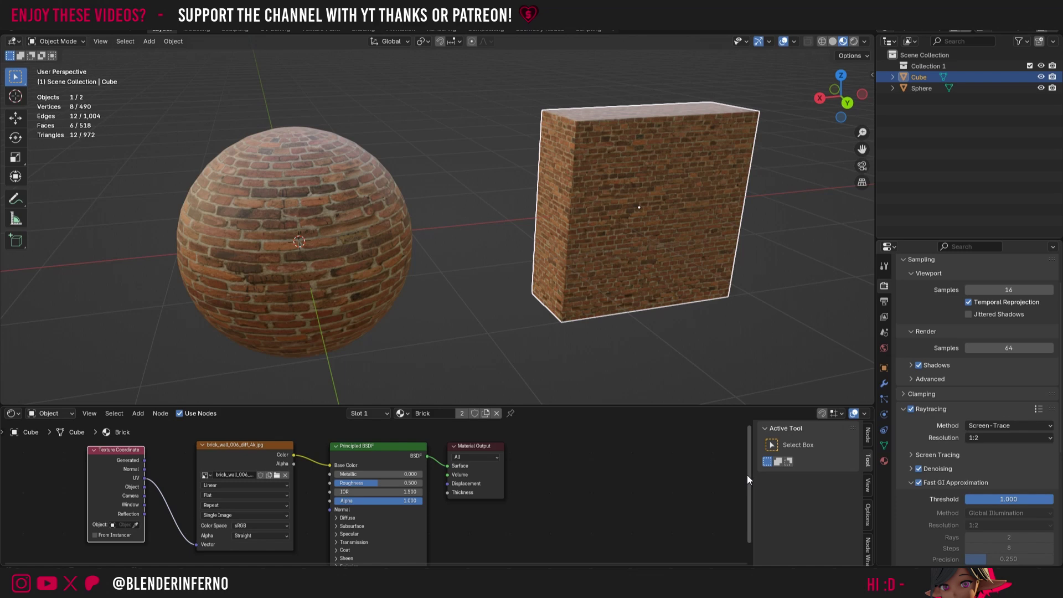
pyautogui.press('Home')
pyautogui.scroll(5, 384, 469)
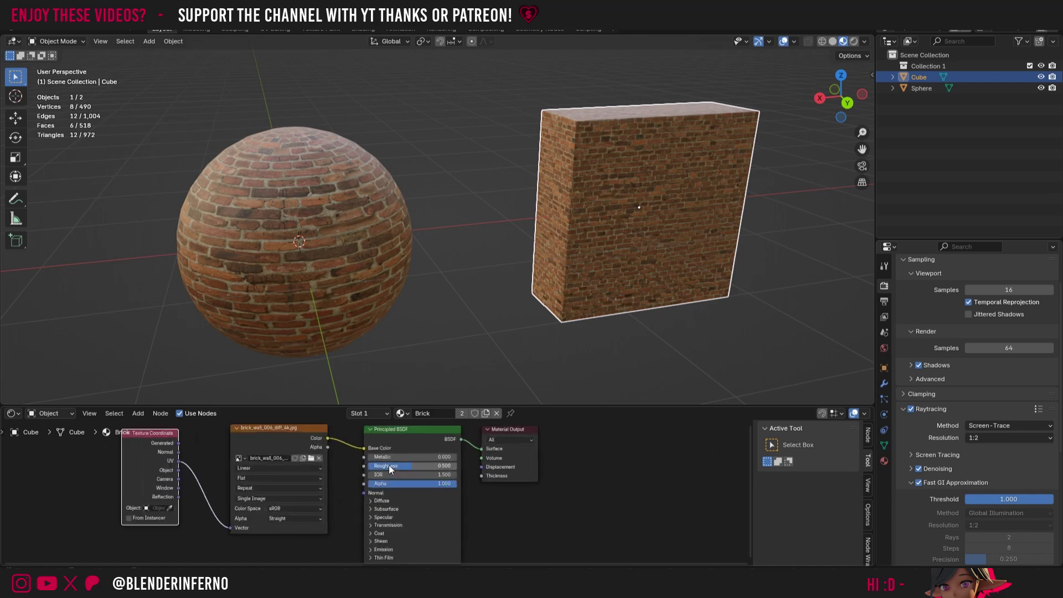
pyautogui.scroll(1, 380, 464)
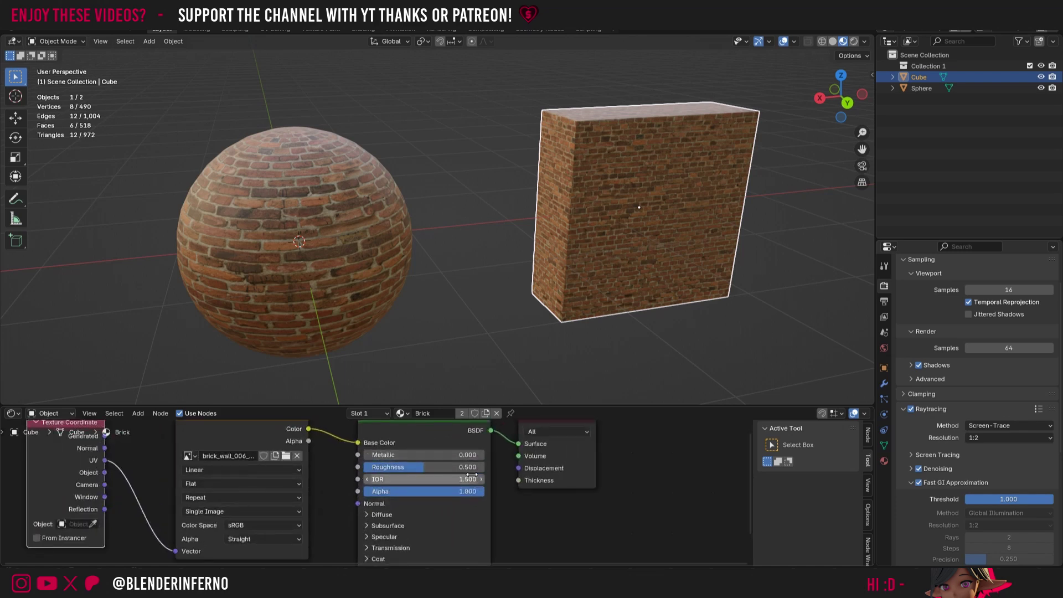
pyautogui.moveTo(749, 484); pyautogui.dragTo(745, 459)
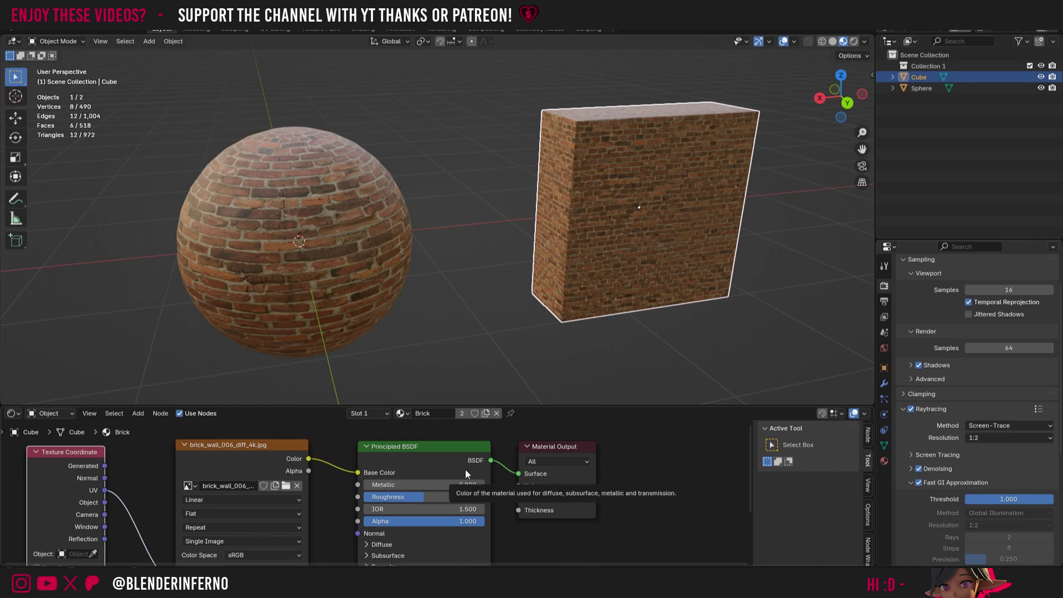
pyautogui.scroll(-2, 563, 481)
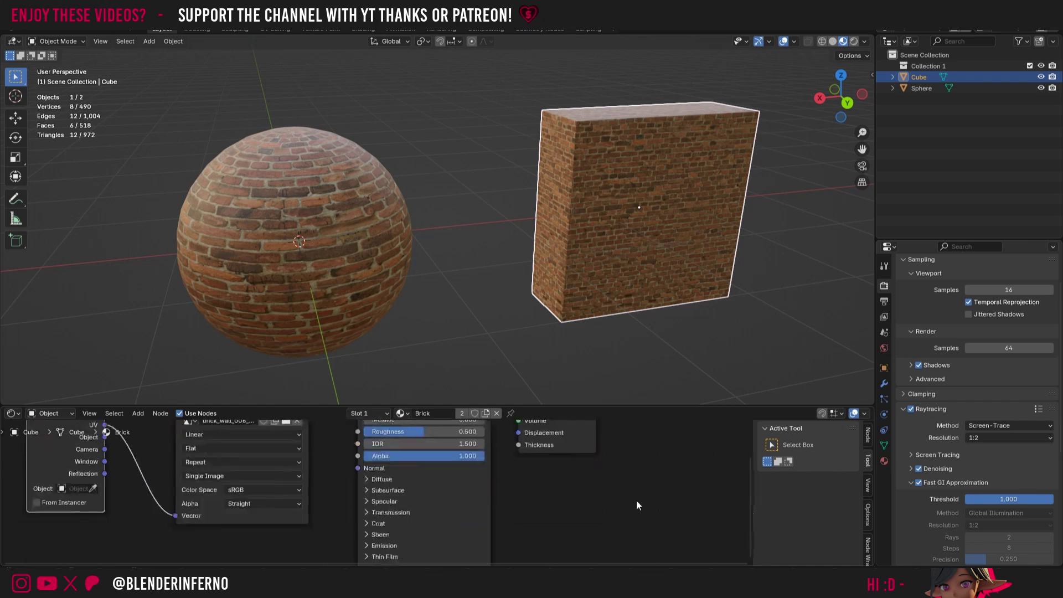
pyautogui.scroll(-1, 563, 486)
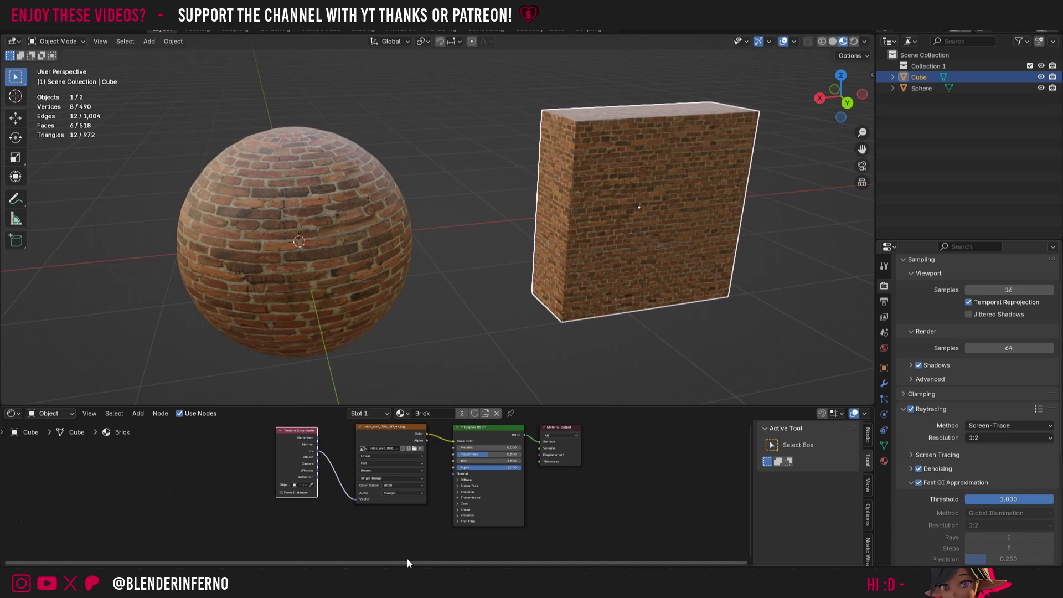
# Add an Image Texture node loaded with brick_wall_006_rough_4k.exr from the textures folder
pyautogui.hotkey('shift', 'a')
pyautogui.moveTo(387, 512)
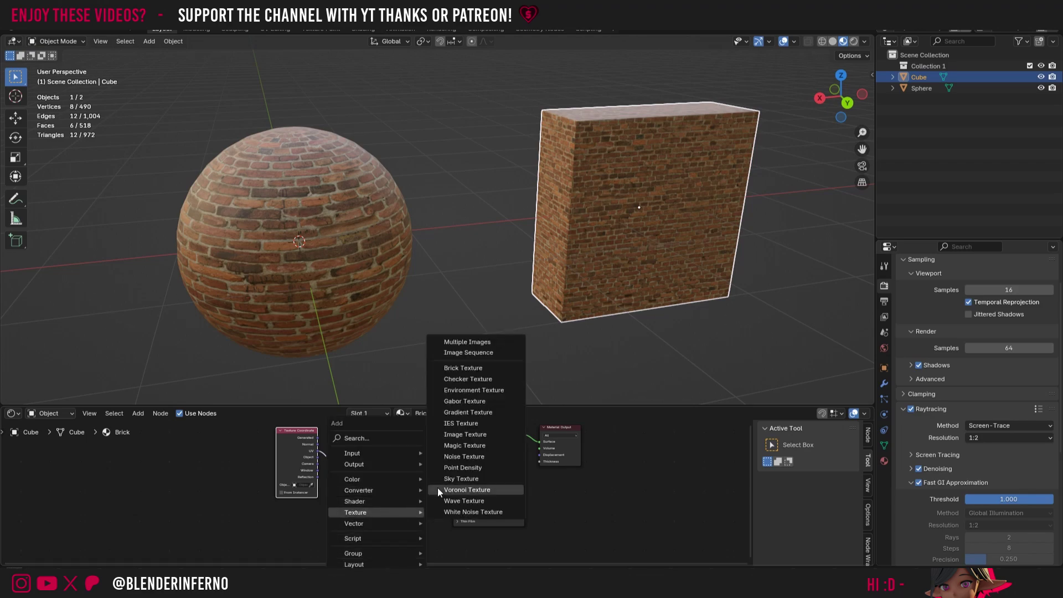
pyautogui.click(465, 434)
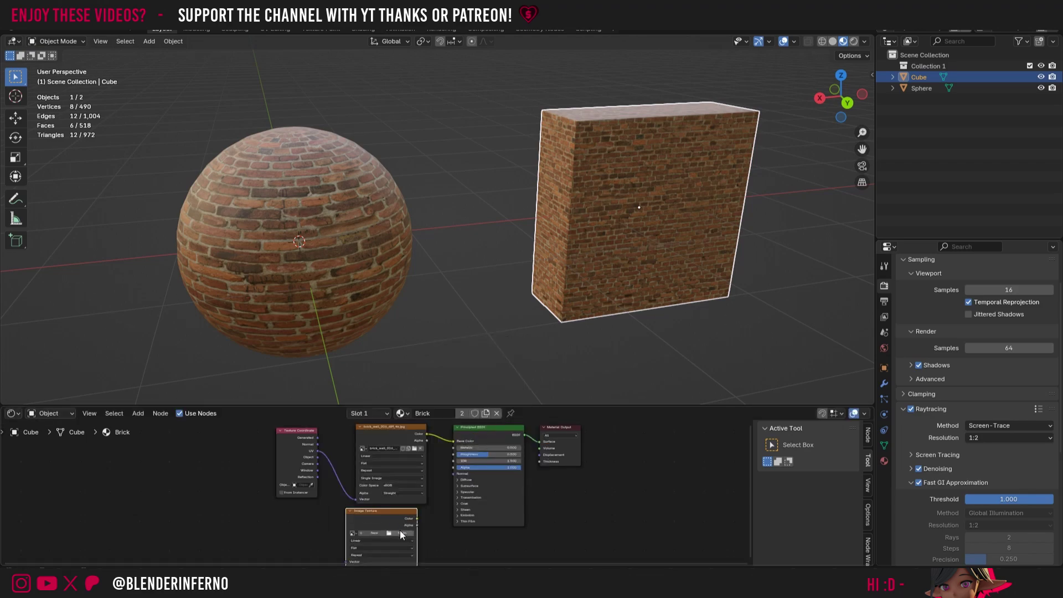
pyautogui.click(400, 530)
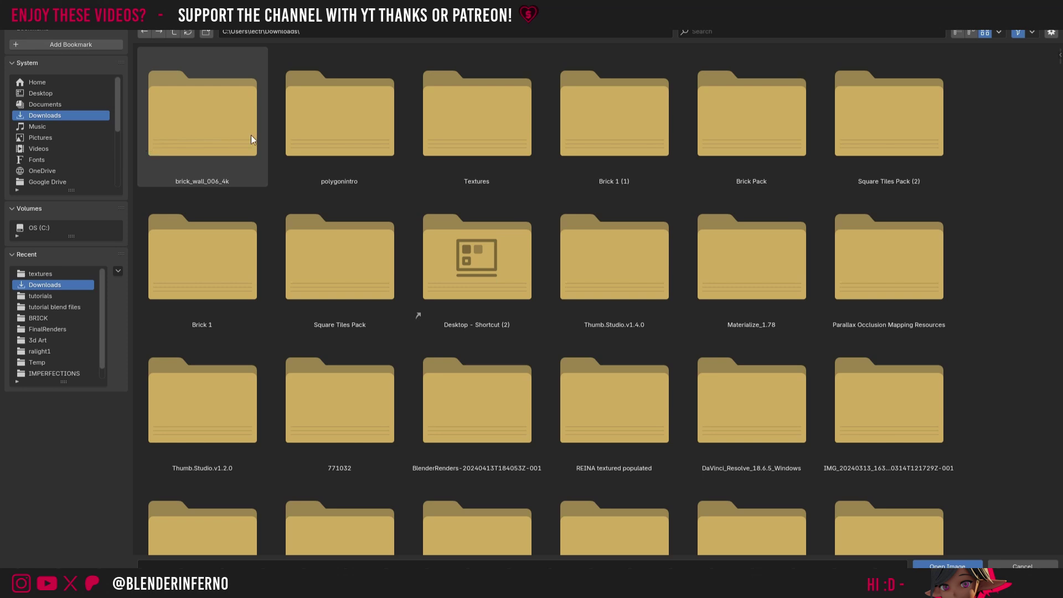
pyautogui.doubleClick(205, 130)
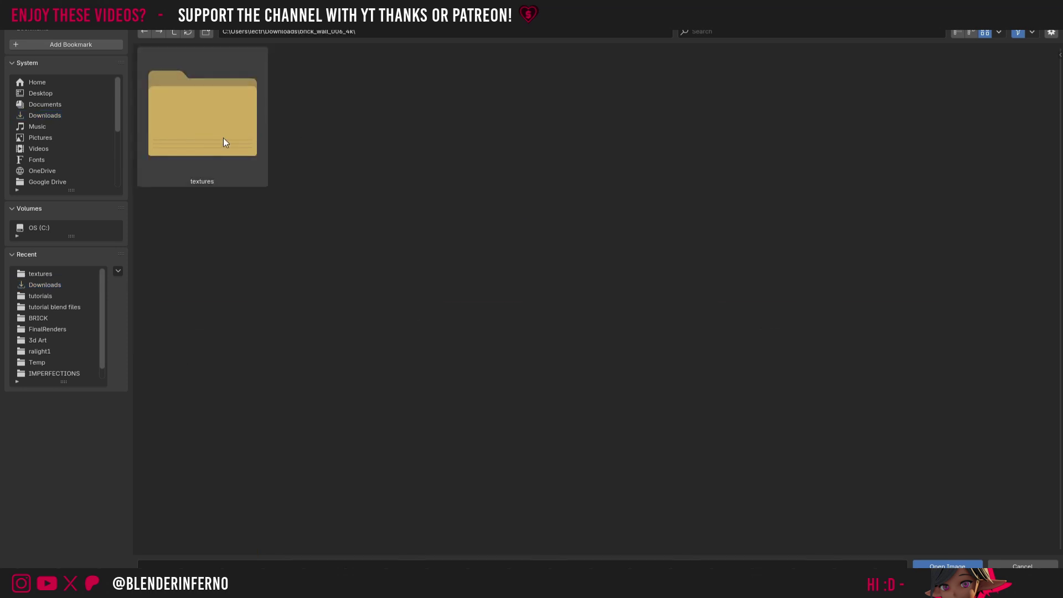
pyautogui.click(224, 142)
pyautogui.doubleClick(224, 143)
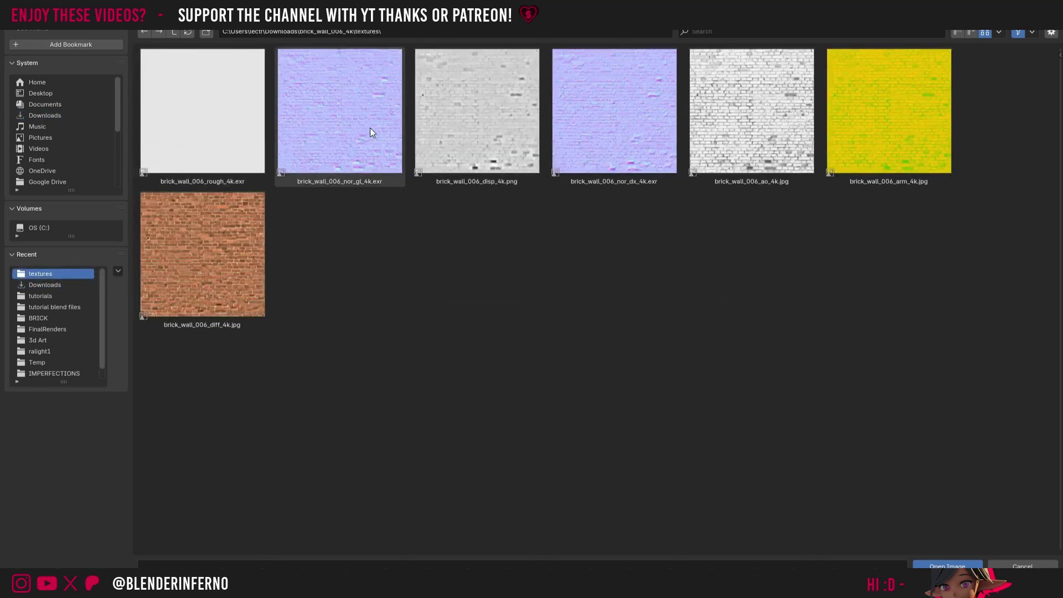
pyautogui.click(208, 134)
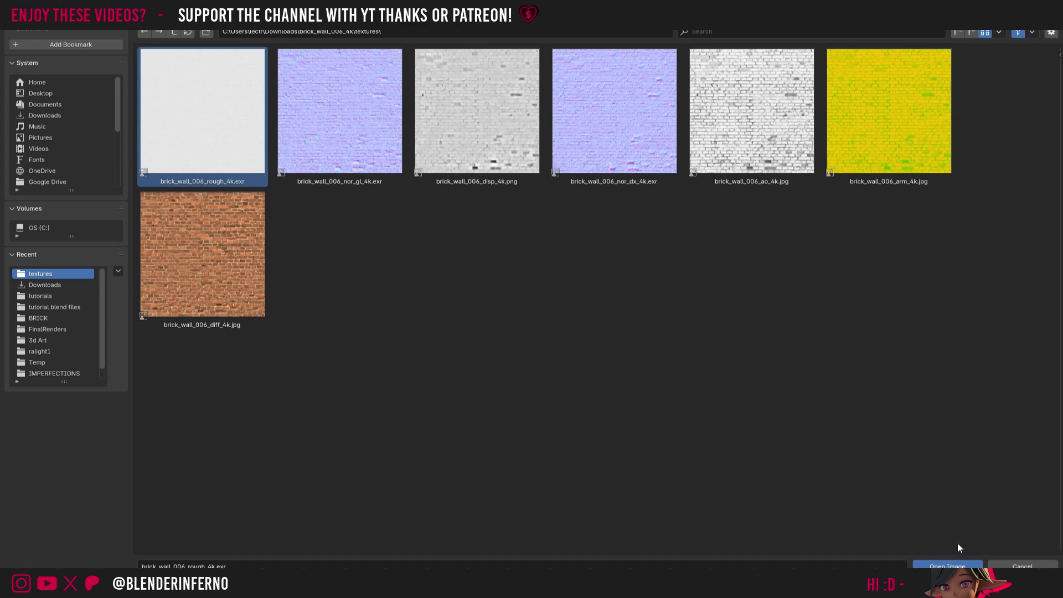
pyautogui.click(947, 565)
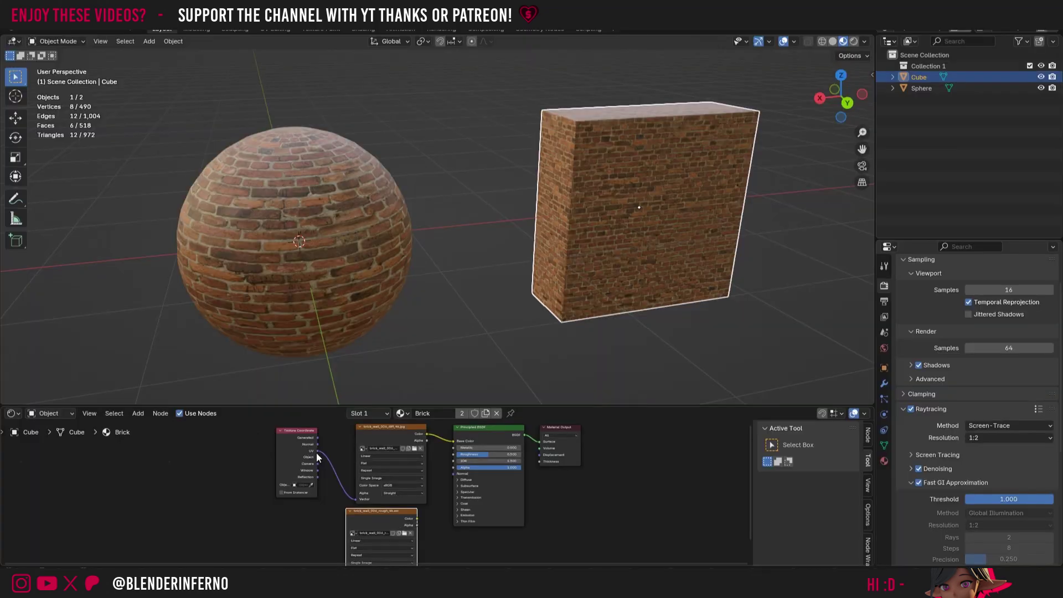
# Map the roughness texture by UV, set it to Non-Color, and connect it to Roughness
pyautogui.moveTo(317, 453); pyautogui.dragTo(355, 530)
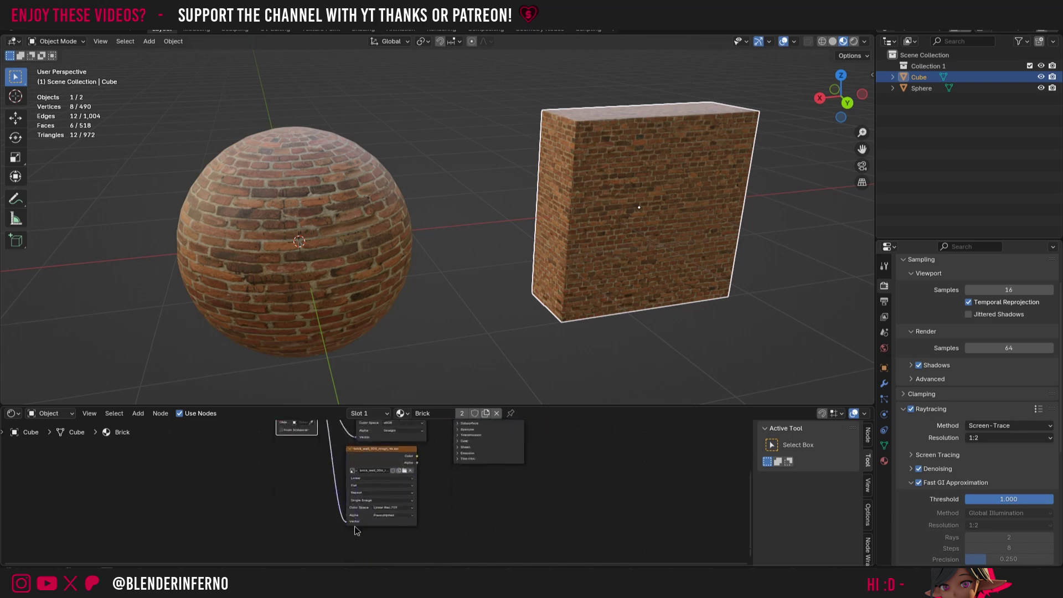
pyautogui.click(392, 509)
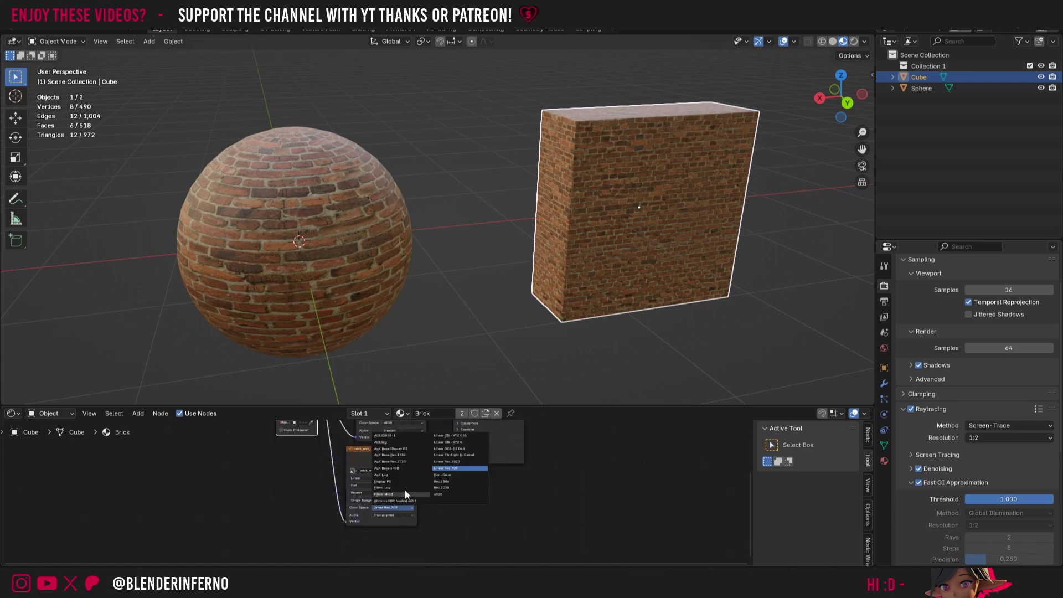
pyautogui.click(448, 474)
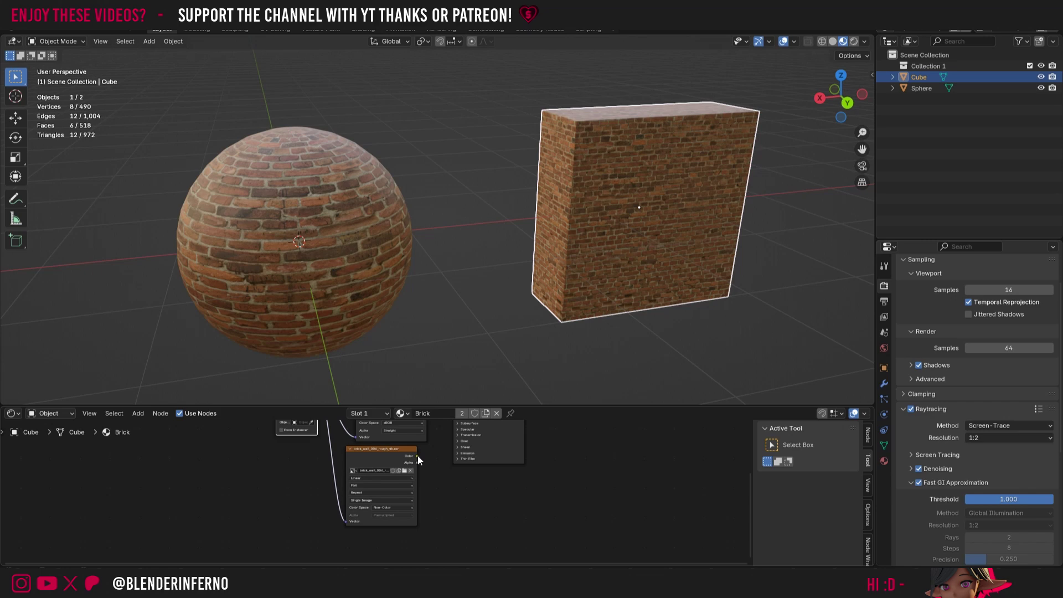
pyautogui.moveTo(417, 456)
pyautogui.mouseDown()
pyautogui.moveTo(446, 424)
pyautogui.moveTo(460, 480)
pyautogui.mouseUp()
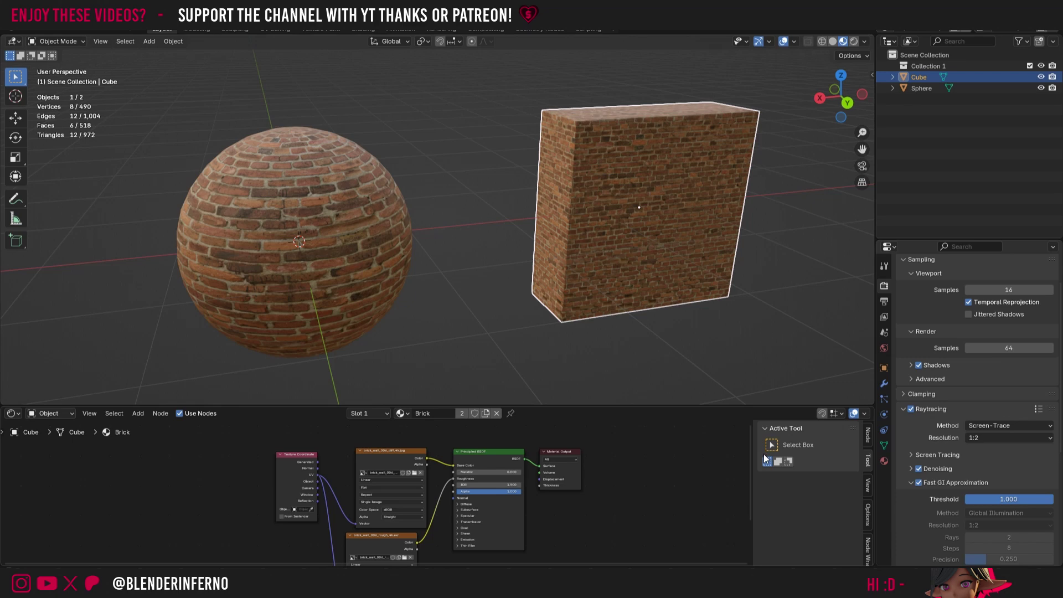
# Add a third Image Texture node with brick_wall_006_nor_gl_4k.exr, mapped by UV coordinates
pyautogui.keyDown('shift'); pyautogui.scroll(-3, 736, 471); pyautogui.keyUp('shift')
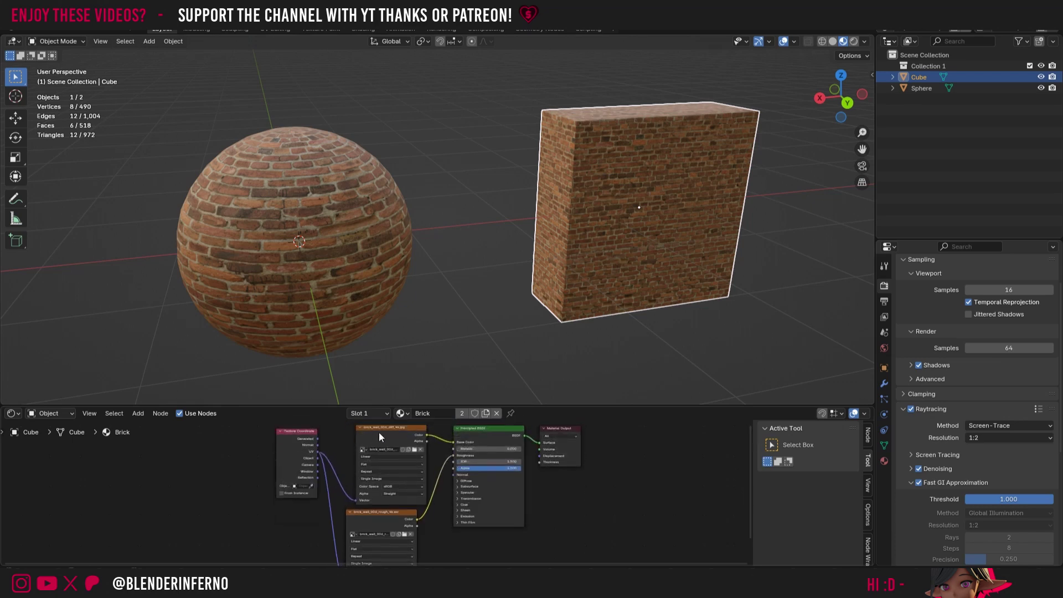
pyautogui.moveTo(750, 447); pyautogui.dragTo(750, 557)
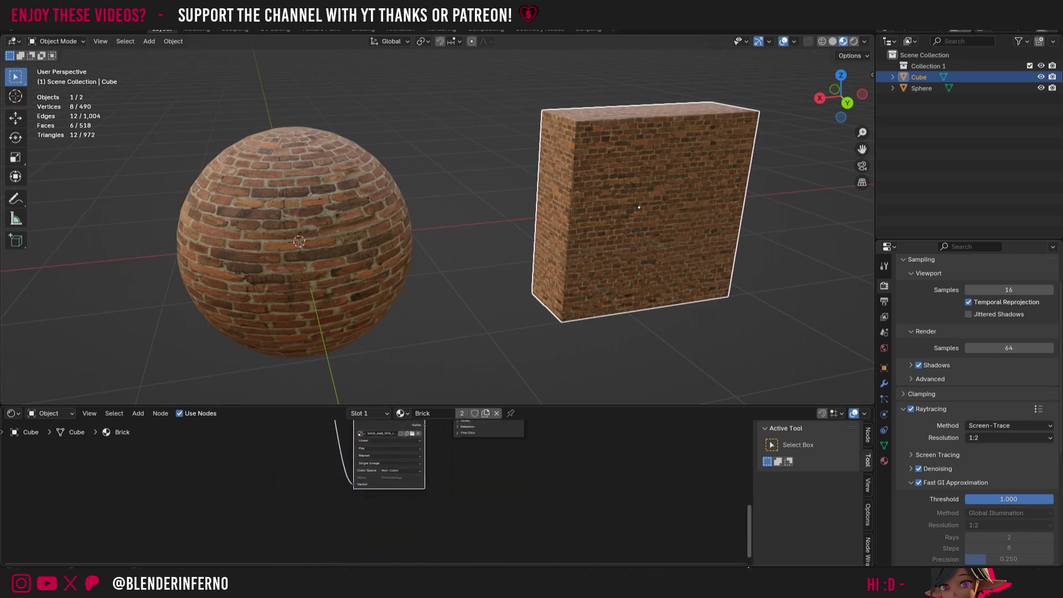
pyautogui.hotkey('shift', 'a')
pyautogui.moveTo(593, 469)
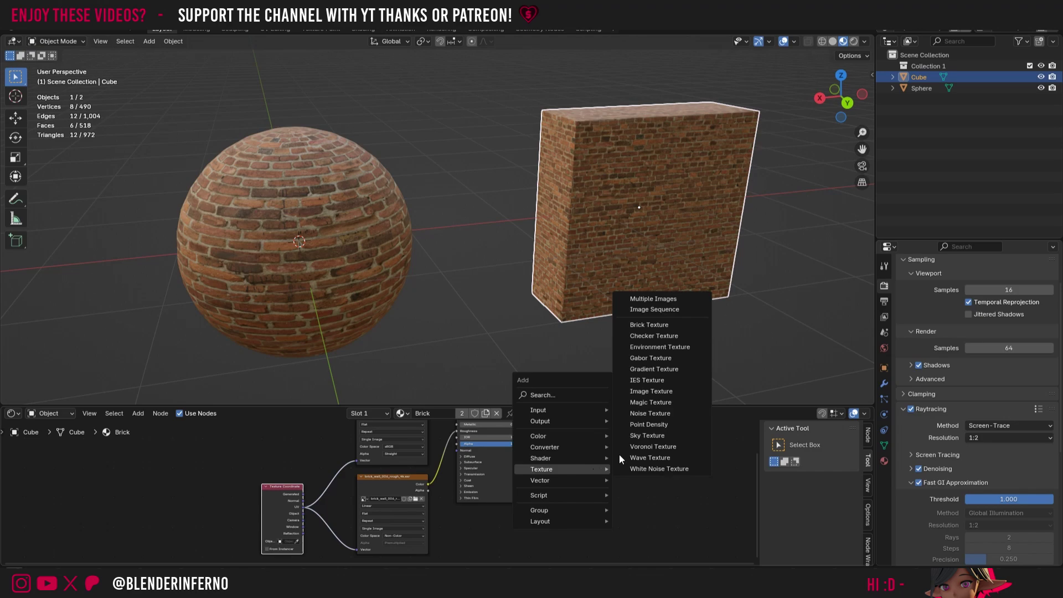
pyautogui.click(648, 395)
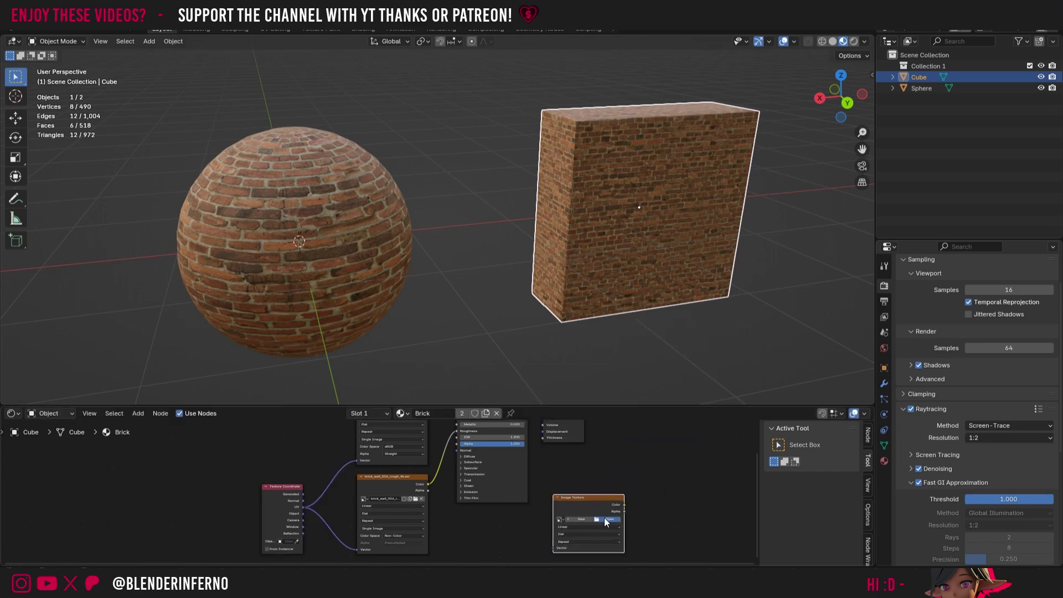
pyautogui.click(604, 517)
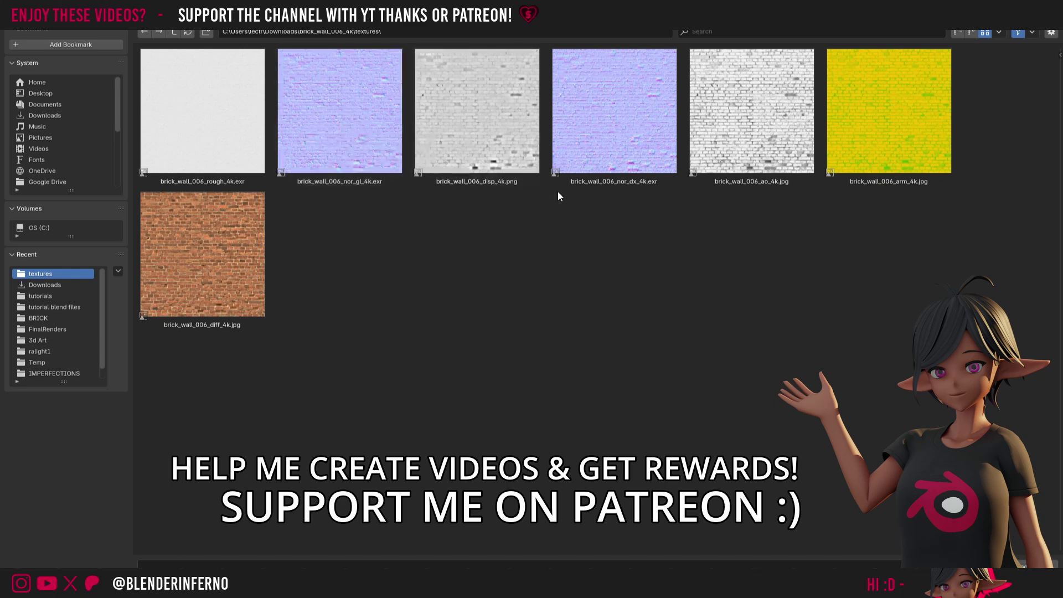
pyautogui.click(346, 125)
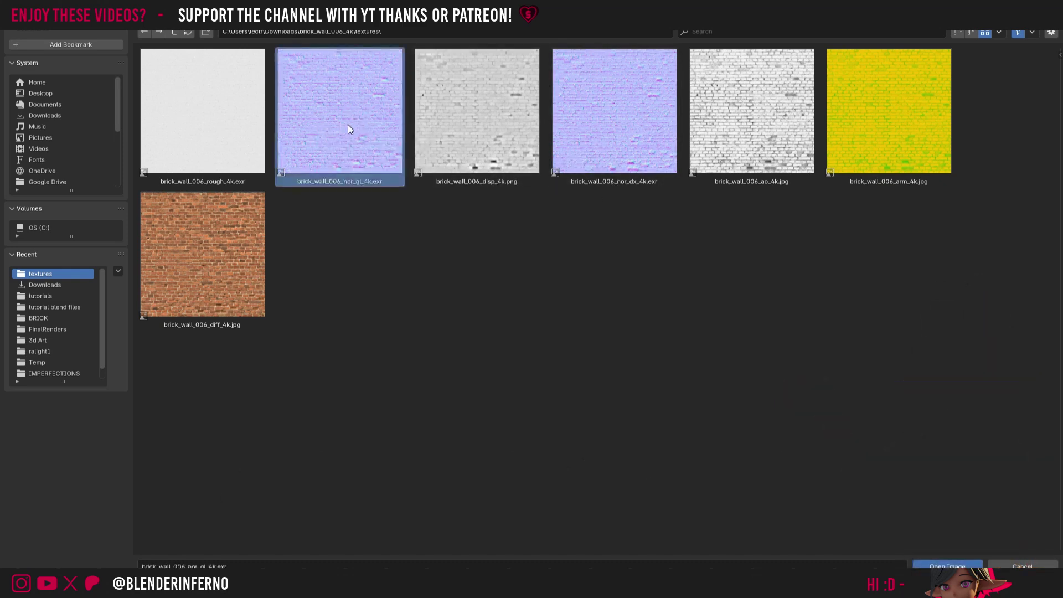
pyautogui.click(960, 563)
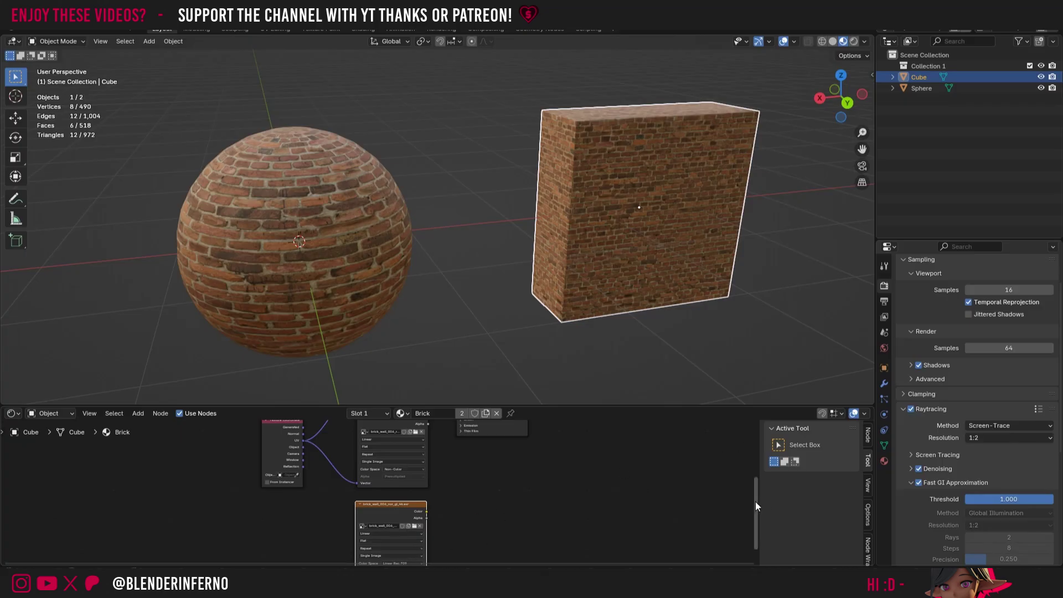
pyautogui.moveTo(754, 502); pyautogui.dragTo(754, 533)
pyautogui.moveTo(355, 517); pyautogui.dragTo(303, 450)
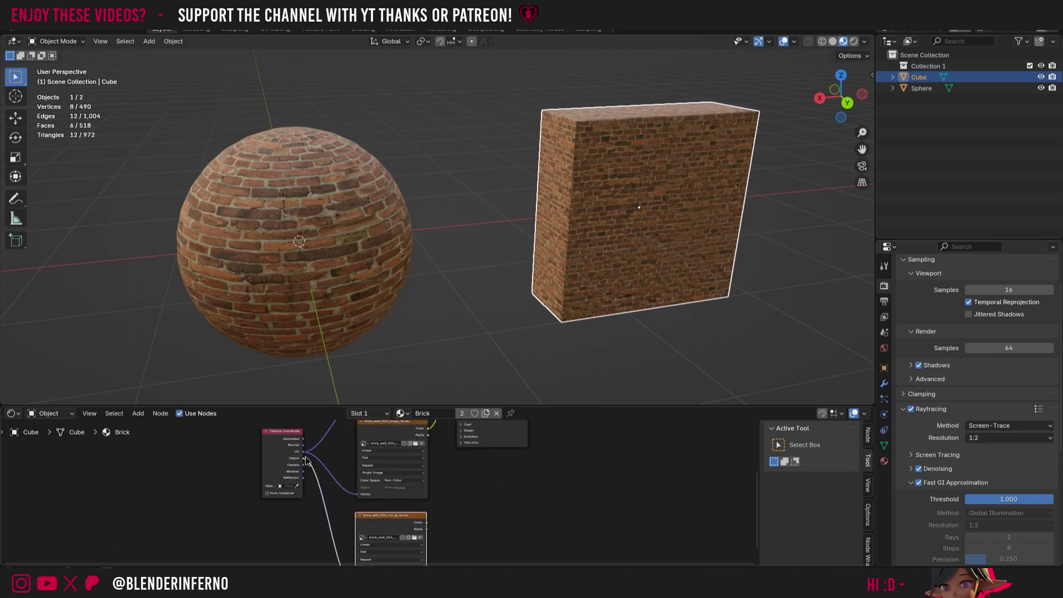
pyautogui.moveTo(428, 522)
pyautogui.mouseDown()
pyautogui.moveTo(465, 426)
pyautogui.moveTo(463, 461)
pyautogui.moveTo(504, 561)
pyautogui.moveTo(447, 517)
pyautogui.mouseUp()
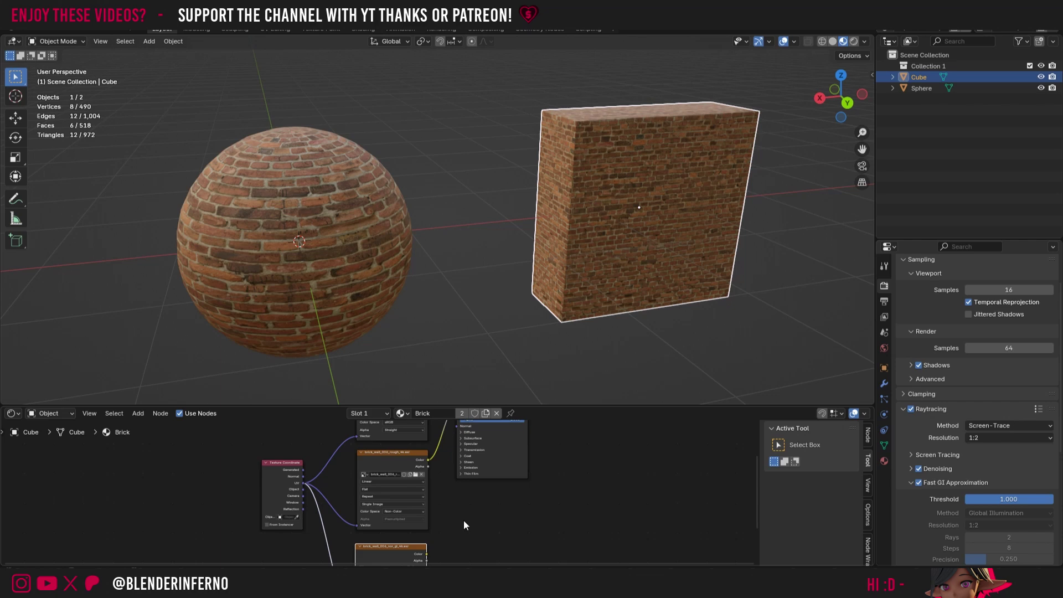
# Add a Normal Map node and feed the normal texture's Color into it
pyautogui.hotkey('shift', 'a')
pyautogui.moveTo(468, 523)
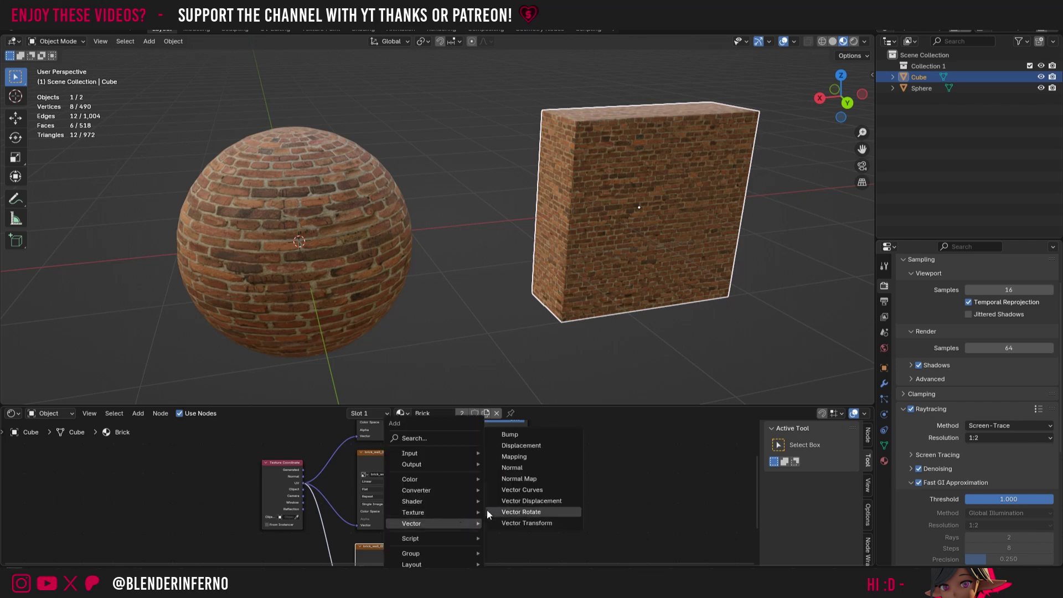
pyautogui.click(515, 479)
pyautogui.click(481, 507)
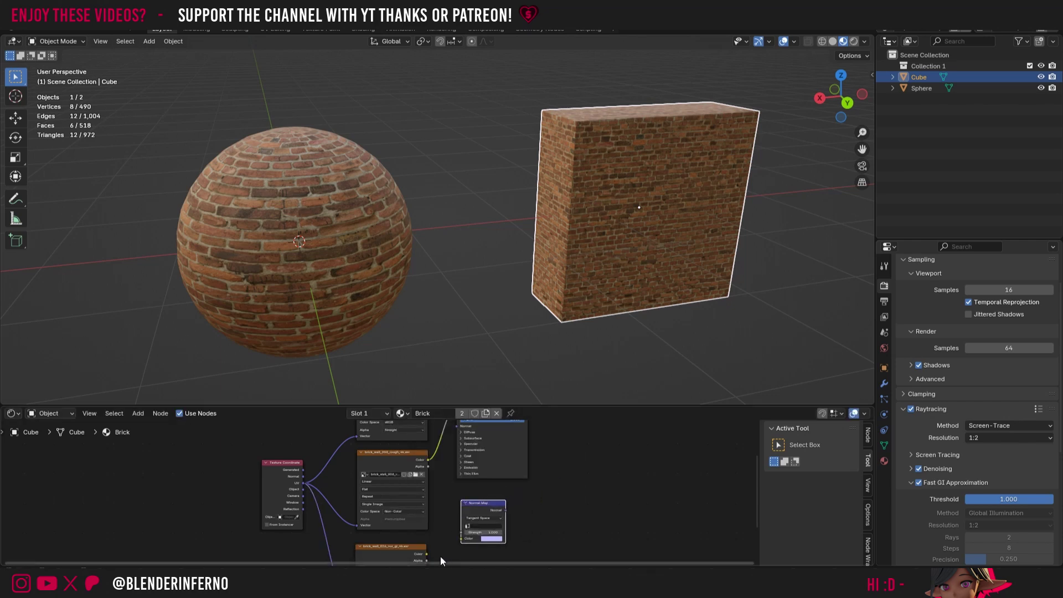
pyautogui.moveTo(427, 554); pyautogui.dragTo(450, 441)
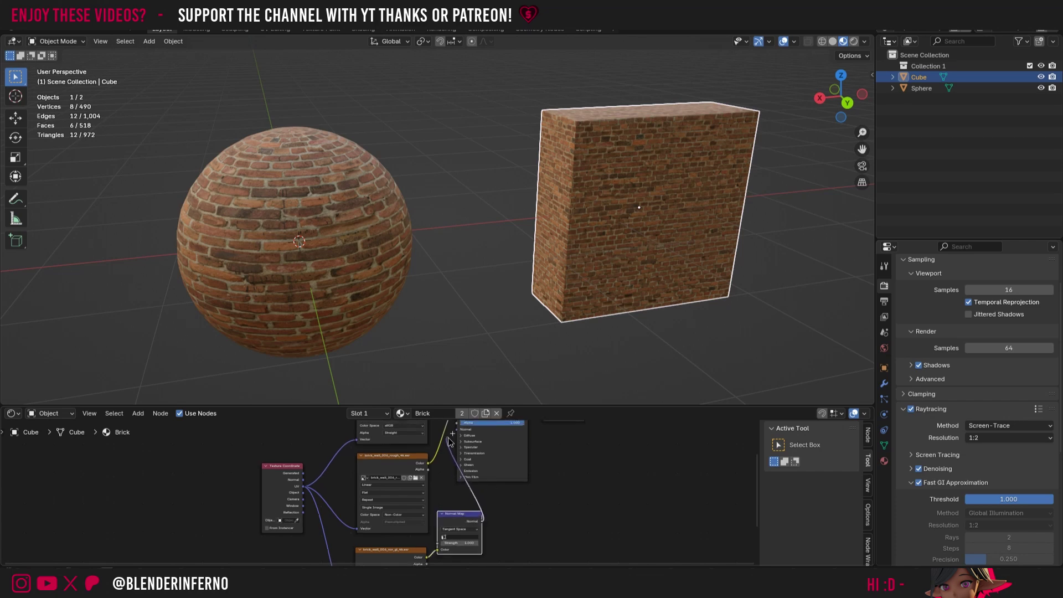
pyautogui.moveTo(449, 441); pyautogui.dragTo(457, 465, button='middle')
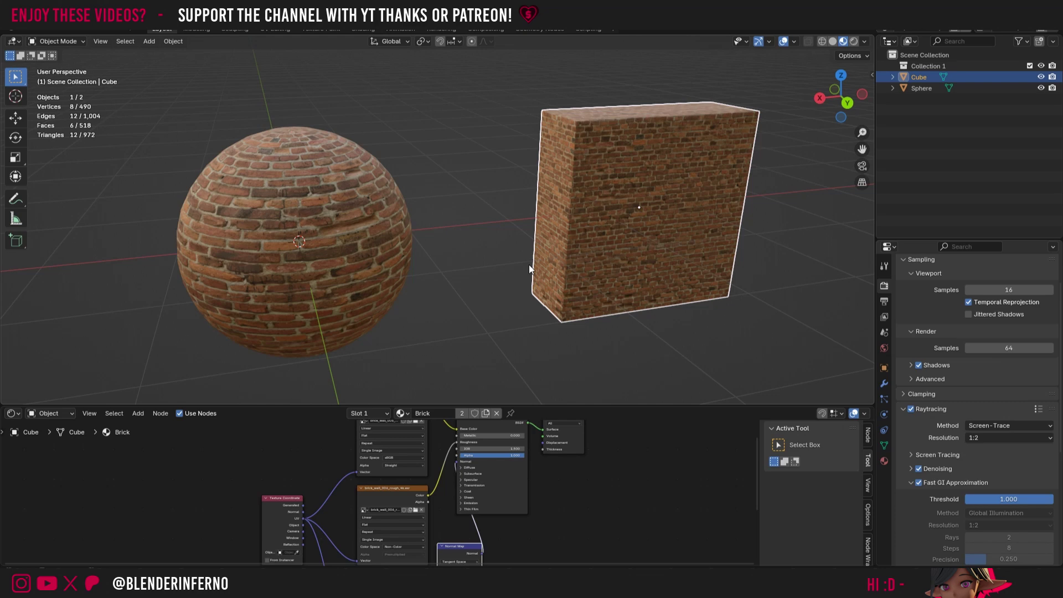
pyautogui.scroll(4, 288, 183)
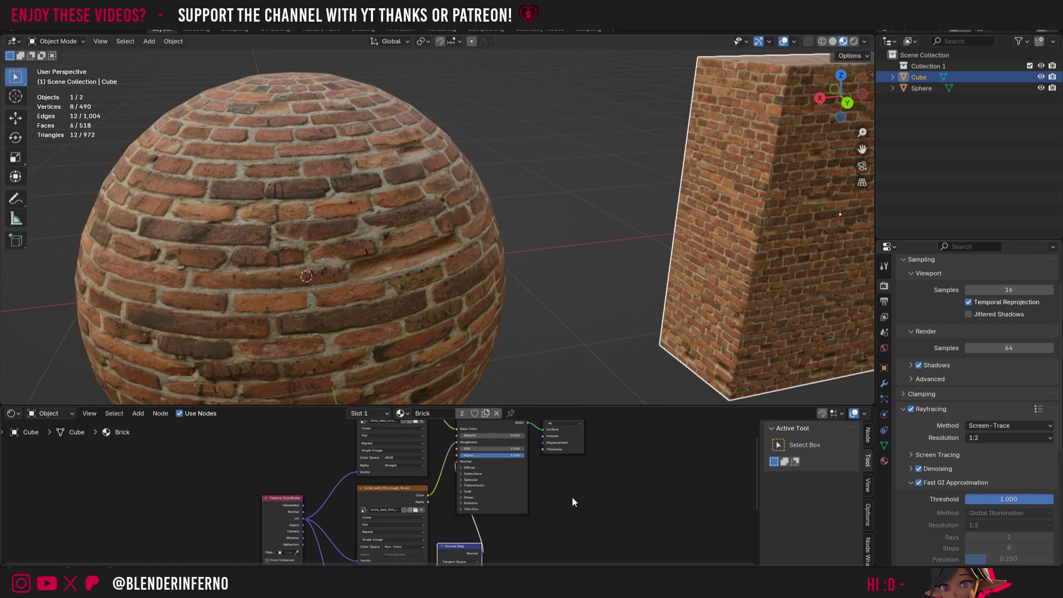
pyautogui.hotkey('shift', 'a')
pyautogui.click(544, 410)
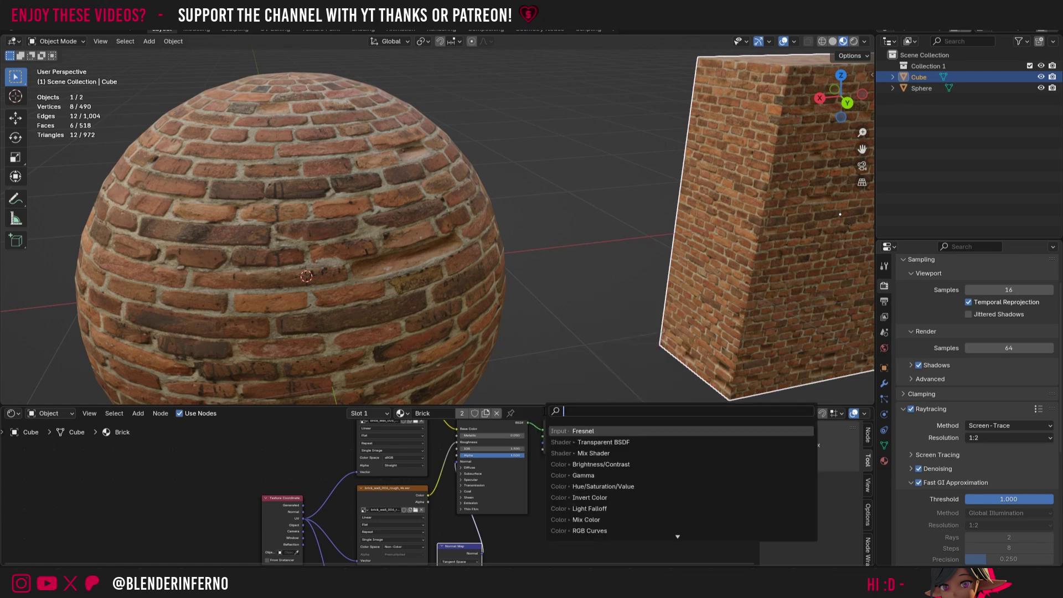
pyautogui.write('invert')
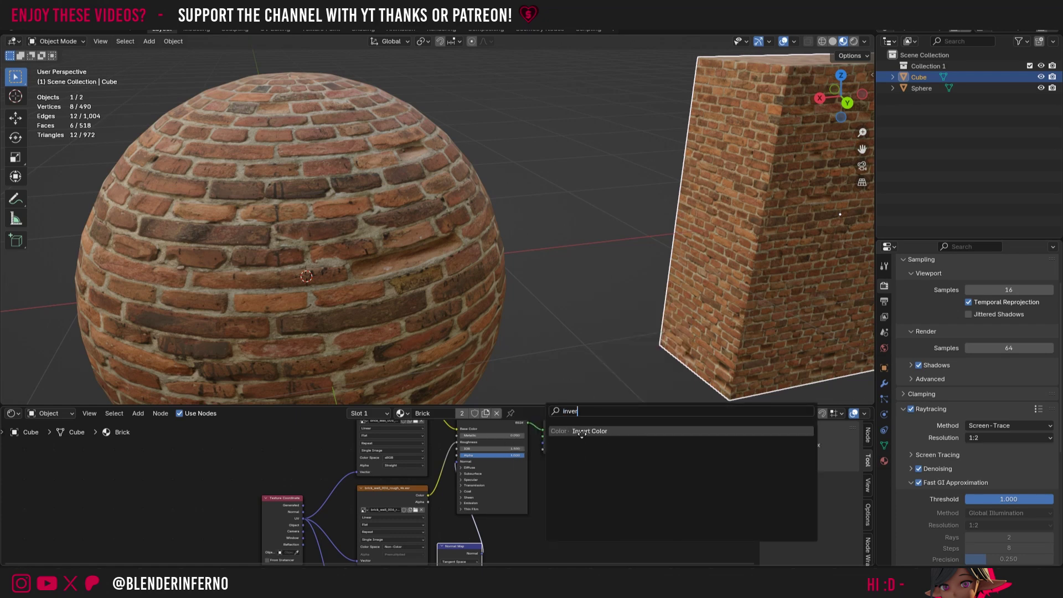
pyautogui.press('Return')
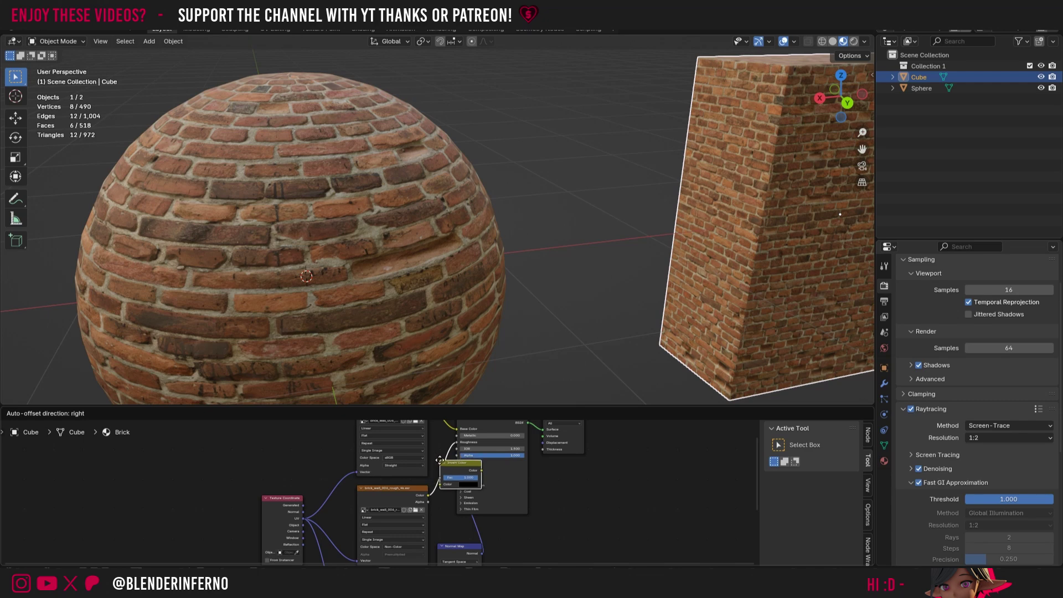
pyautogui.click(439, 459)
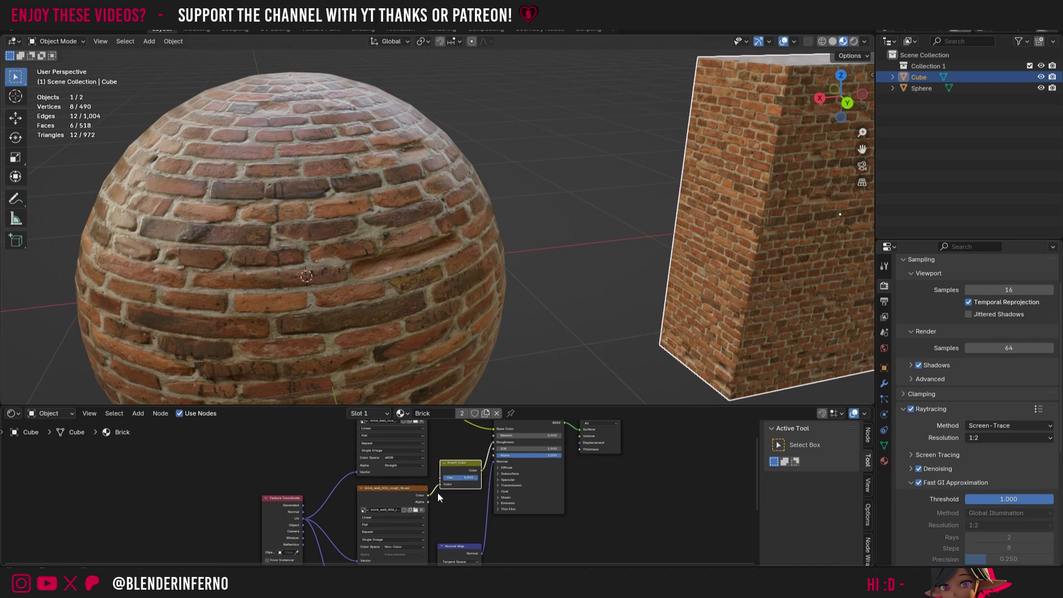
pyautogui.click(466, 478)
pyautogui.write('0')
pyautogui.press('Return')
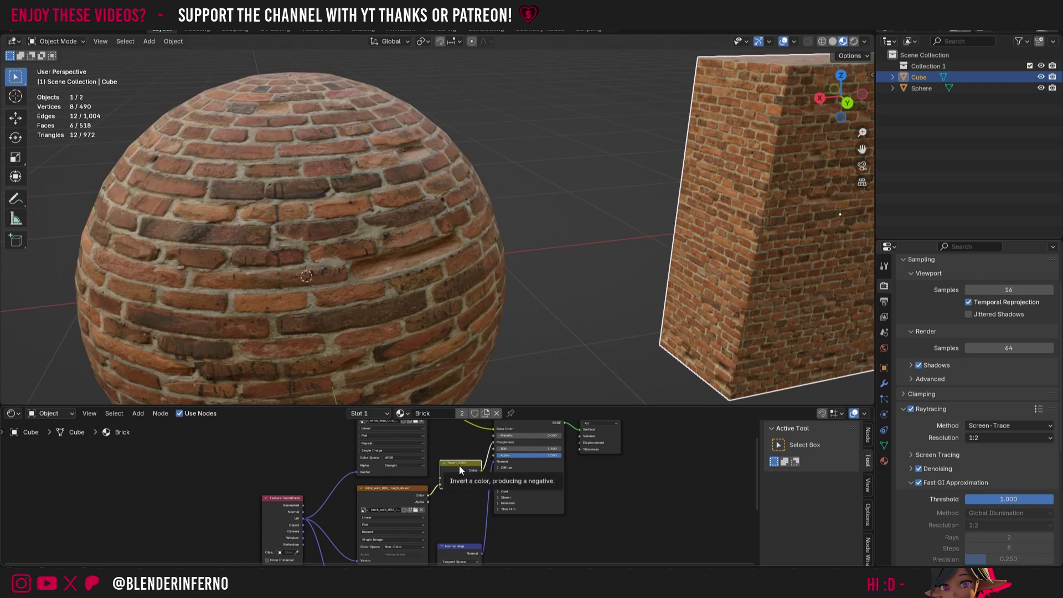
pyautogui.hotkey('ctrl', 'x')
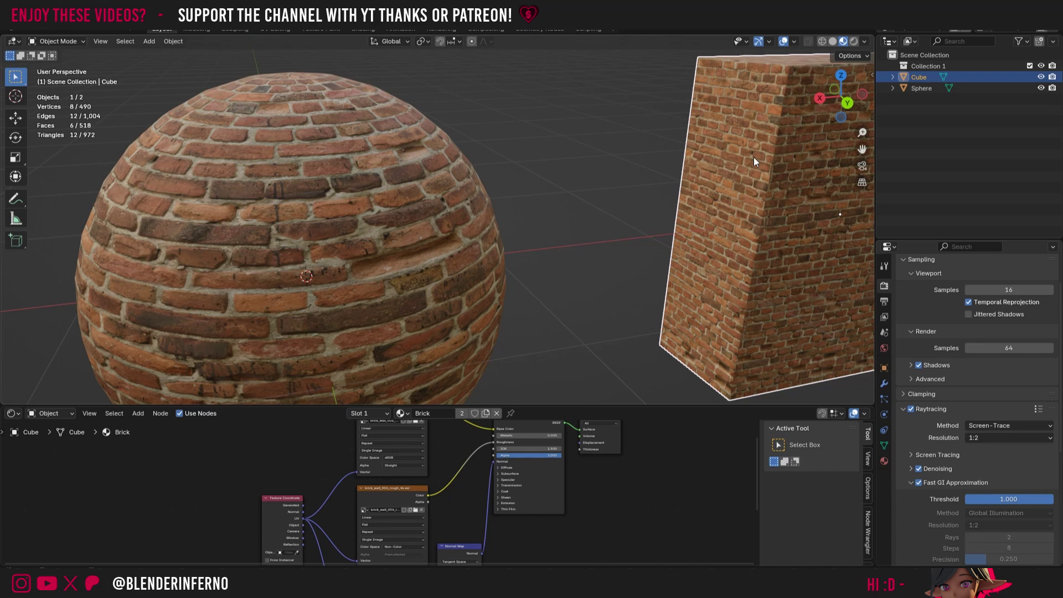
# Make the cube's material a separate Brick.001 copy and return to the sphere's material
pyautogui.click(485, 413)
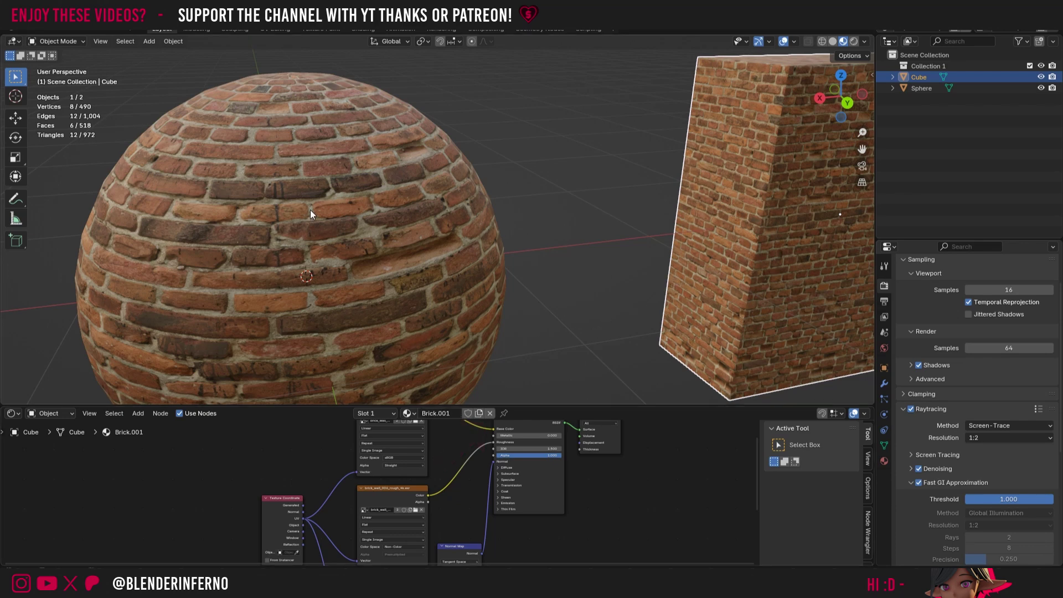
pyautogui.click(279, 257)
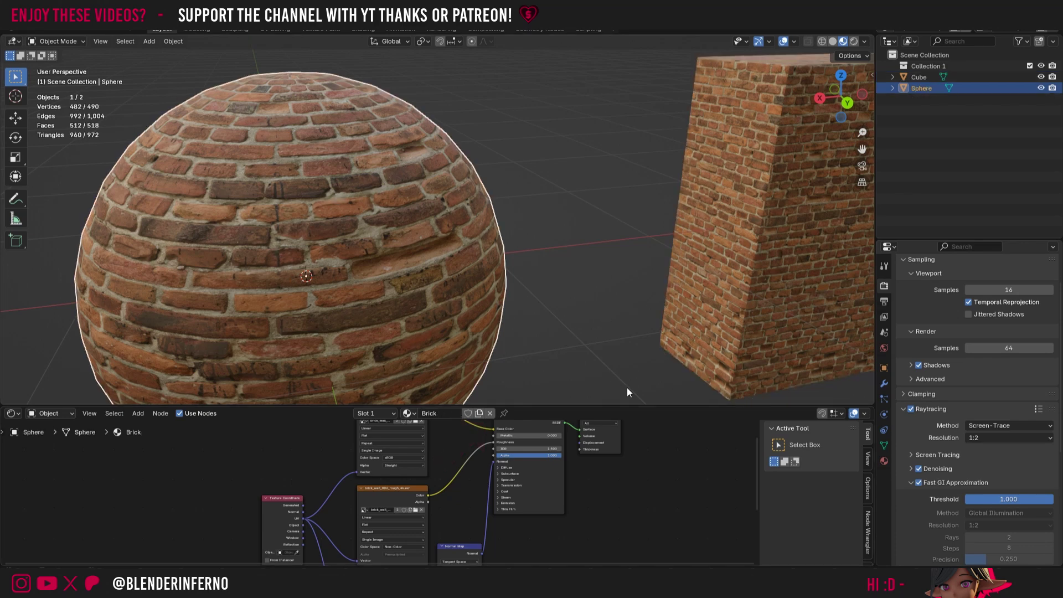
pyautogui.moveTo(299, 536); pyautogui.dragTo(194, 512)
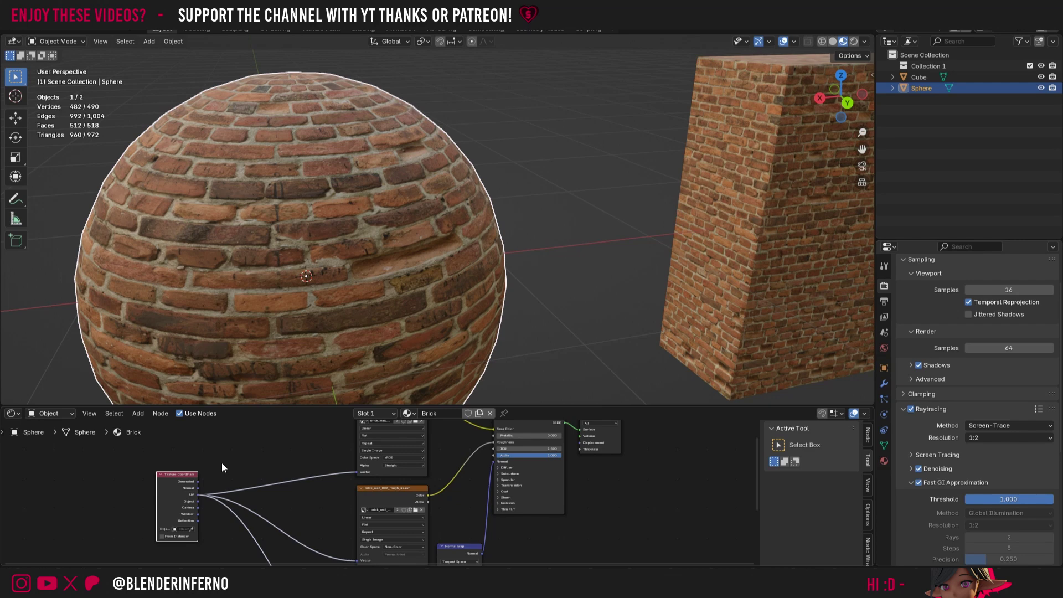
# Add a Mapping node and connect the Texture Coordinate UV output to its Vector input
pyautogui.hotkey('shift', 'a')
pyautogui.click(232, 435)
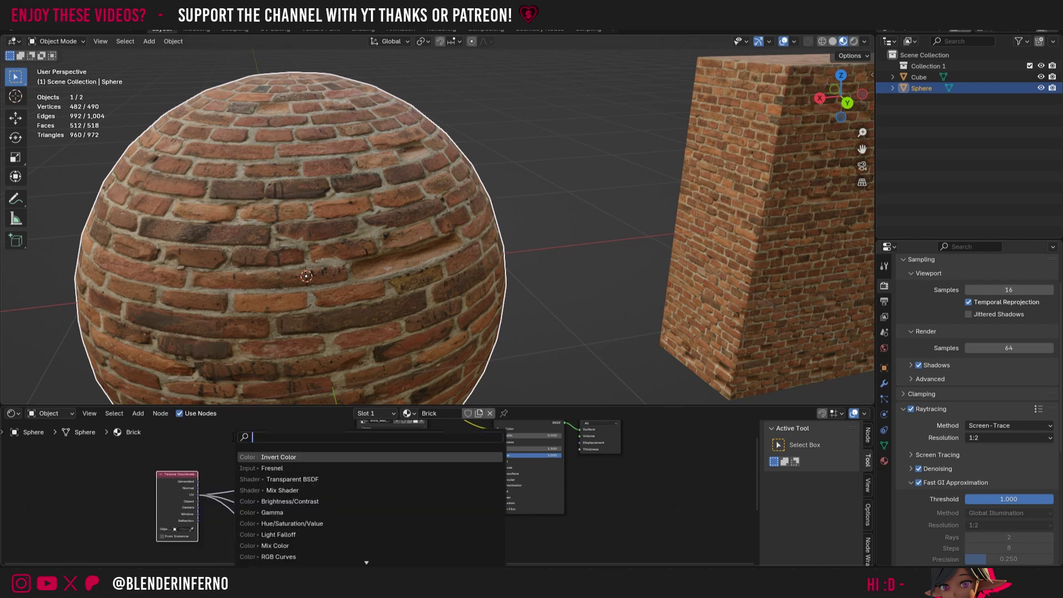
pyautogui.write('mapping')
pyautogui.press('Return')
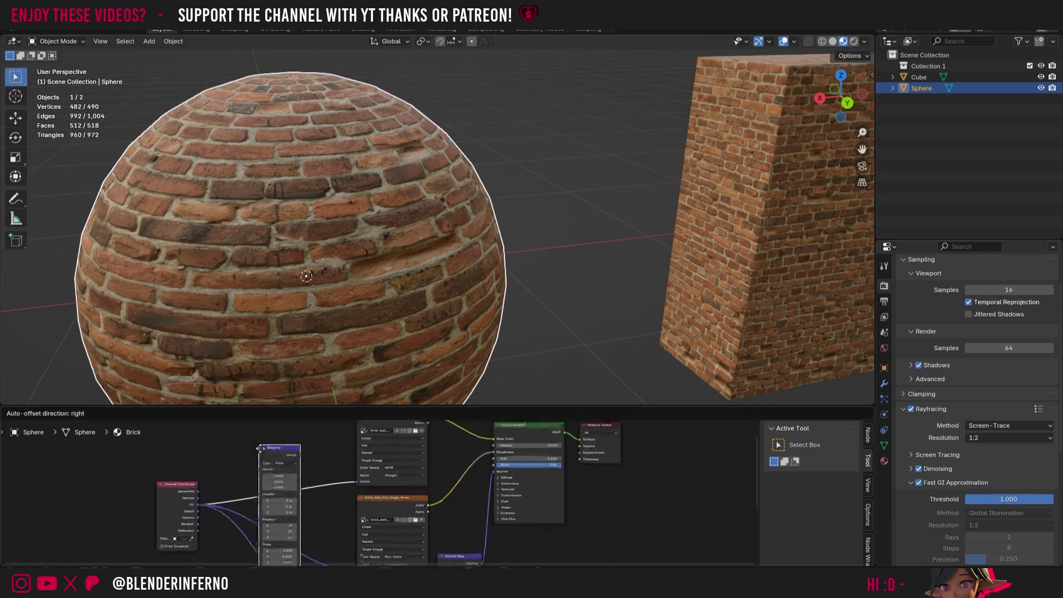
pyautogui.click(203, 502)
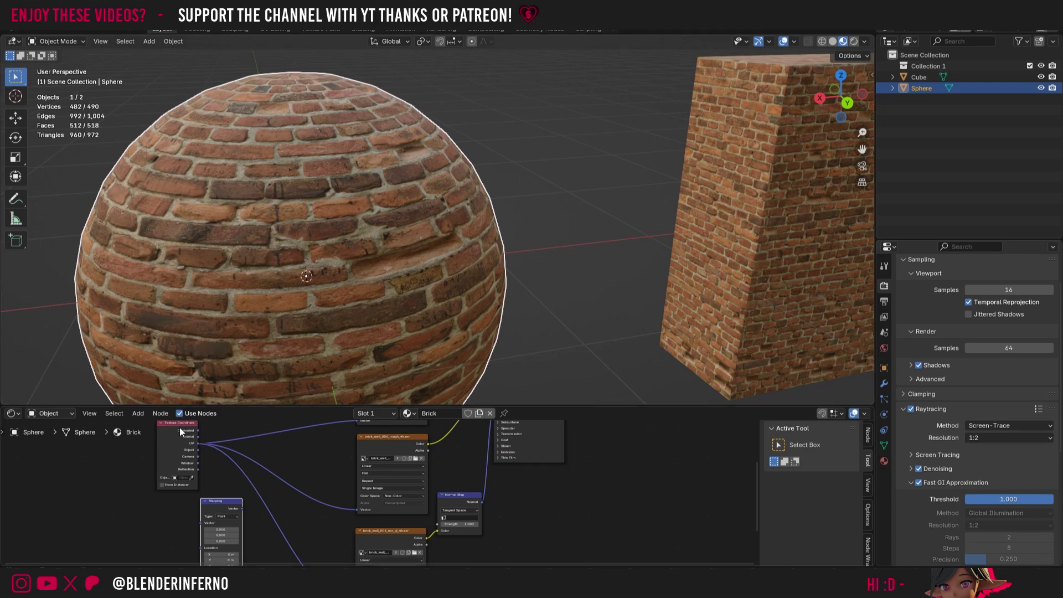
pyautogui.moveTo(174, 430); pyautogui.dragTo(173, 490)
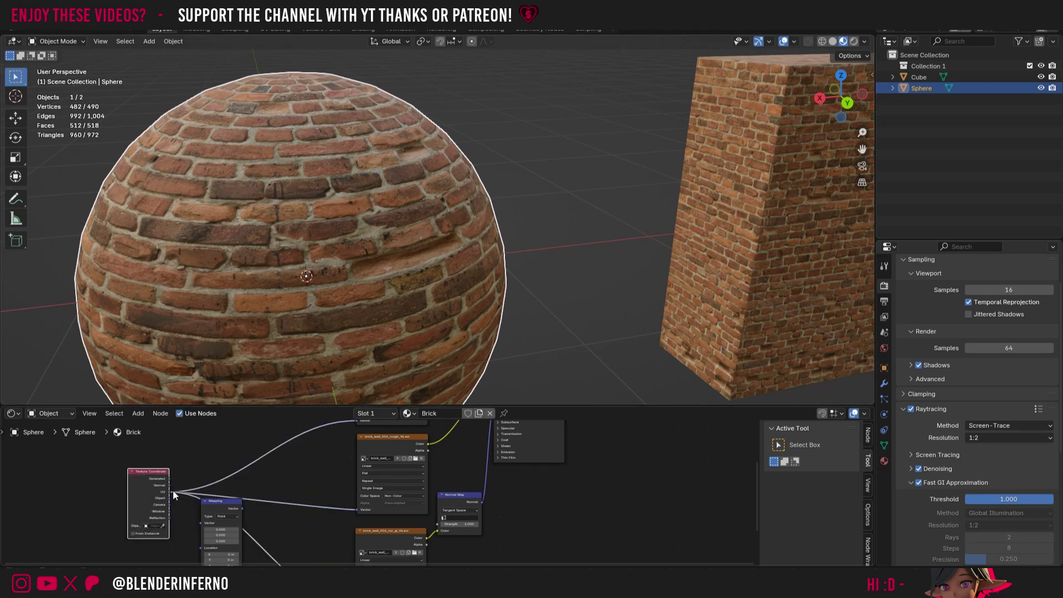
pyautogui.moveTo(204, 524); pyautogui.dragTo(353, 451)
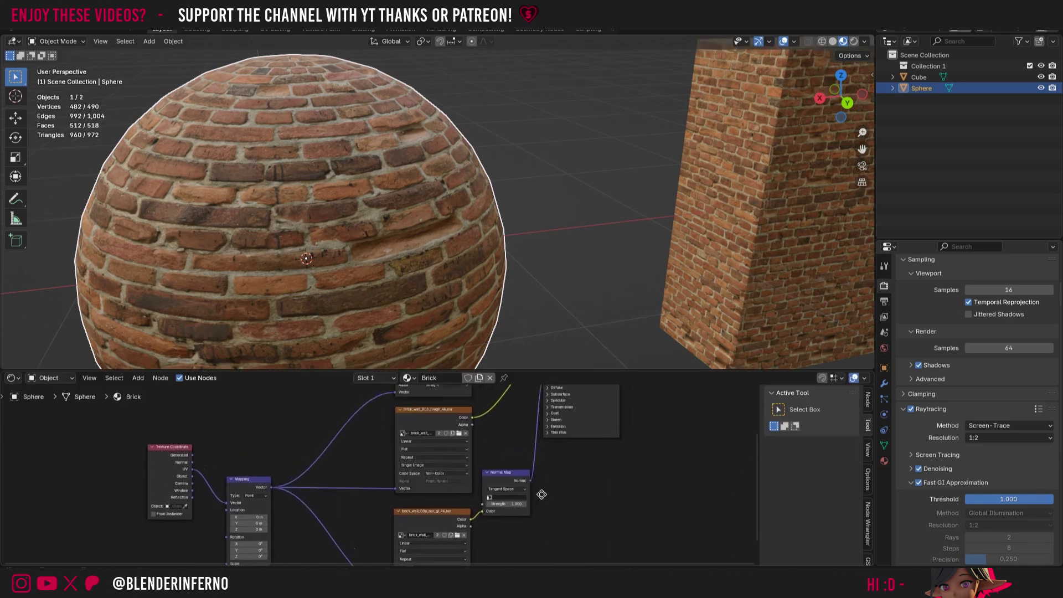
pyautogui.moveTo(541, 496); pyautogui.dragTo(560, 478, button='middle')
pyautogui.moveTo(255, 524); pyautogui.dragTo(257, 493)
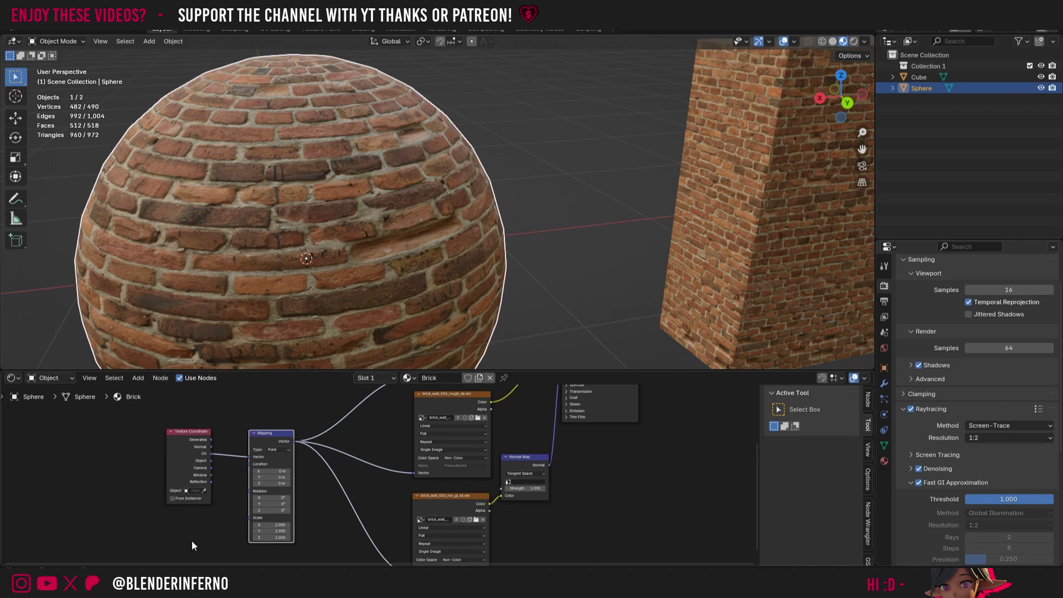
# Set the brick Mapping node's Scale Y to 0.75, after briefly trying 0.5
pyautogui.click(275, 531)
pyautogui.write('0.5')
pyautogui.press('Return')
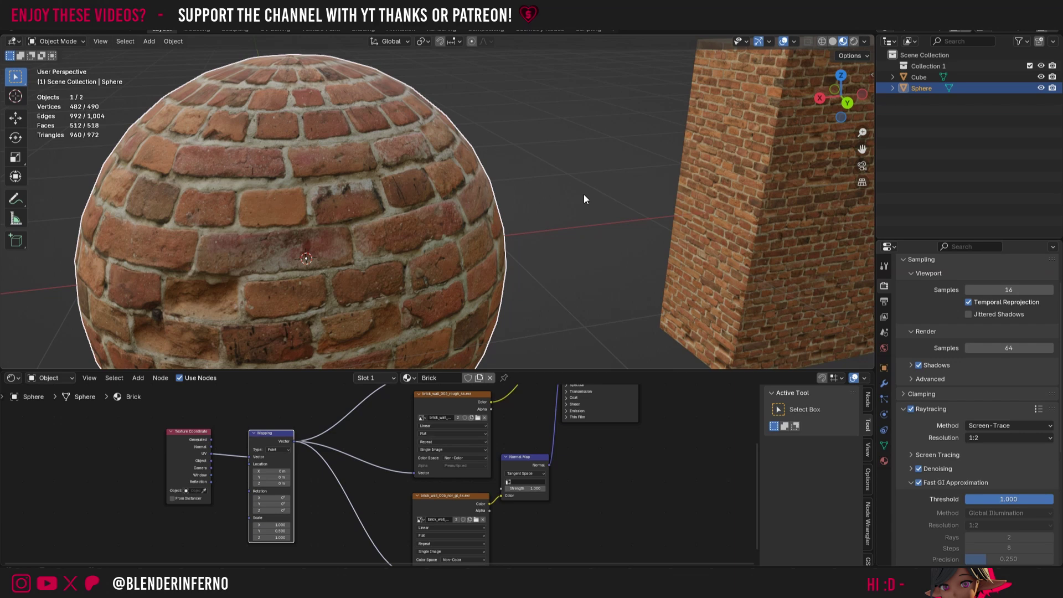
pyautogui.rightClick(836, 123)
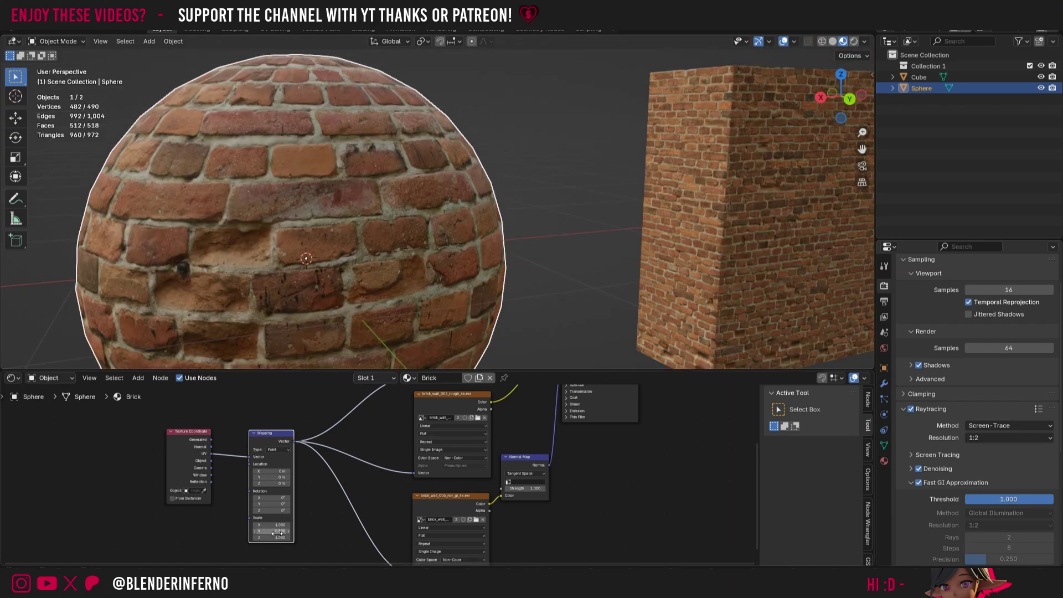
pyautogui.click(277, 534)
pyautogui.press('BackSpace')
pyautogui.write('0.75')
pyautogui.press('Return')
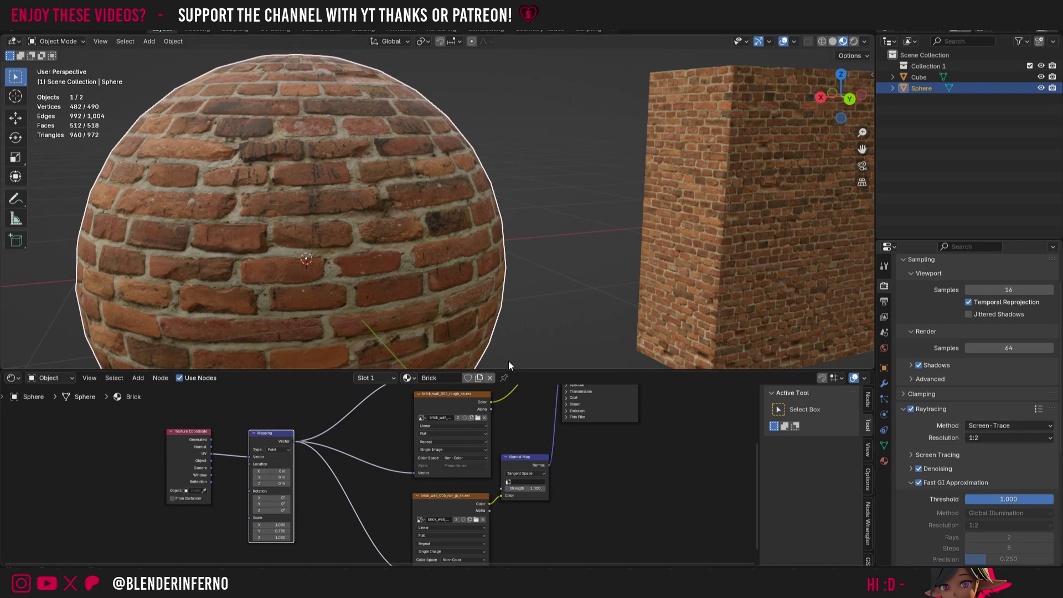
# Select the wall cube and add a Bevel modifier to it
pyautogui.click(763, 176)
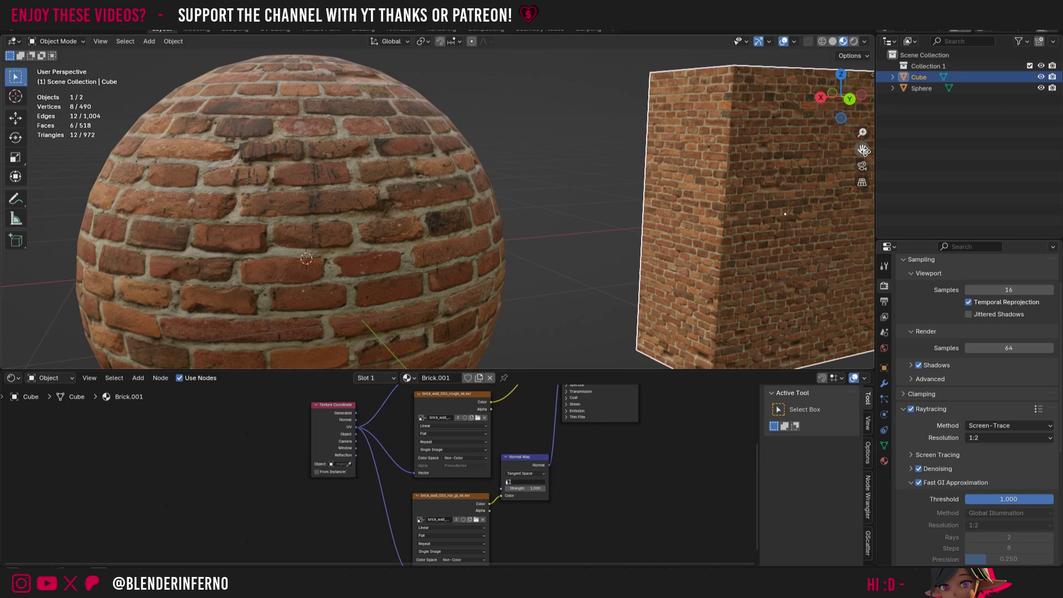
pyautogui.moveTo(863, 149); pyautogui.dragTo(571, 178)
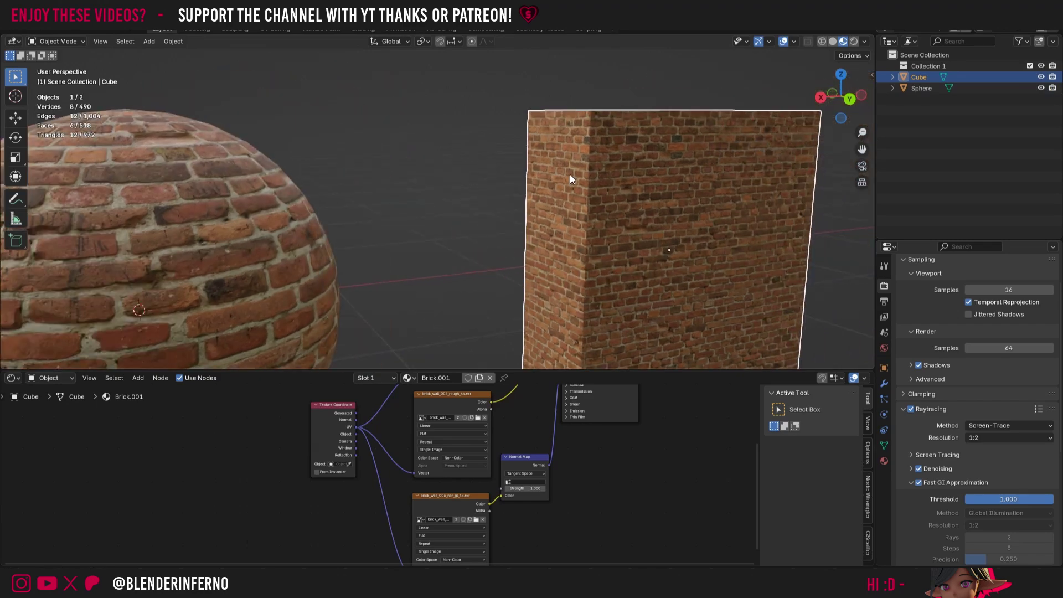
pyautogui.scroll(2, 578, 174)
pyautogui.scroll(-1, 589, 175)
pyautogui.scroll(3, 596, 168)
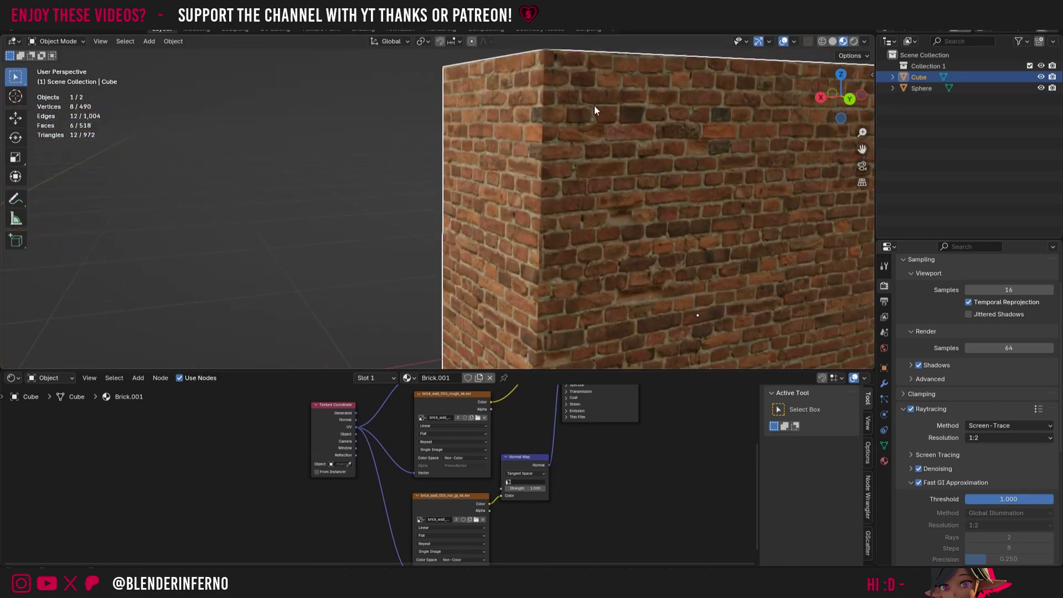
pyautogui.click(884, 385)
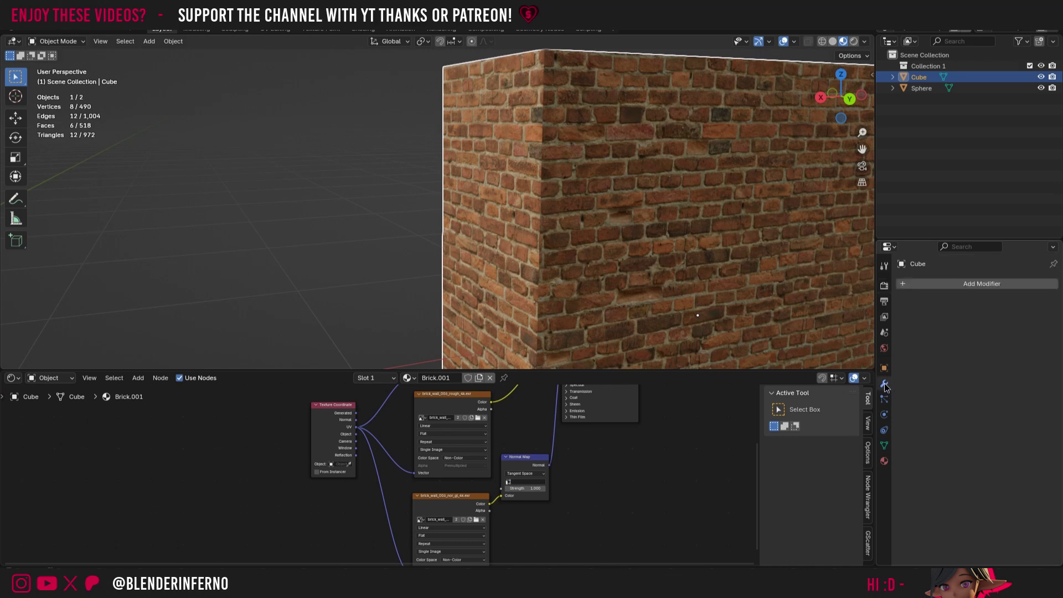
pyautogui.click(957, 285)
pyautogui.moveTo(949, 282)
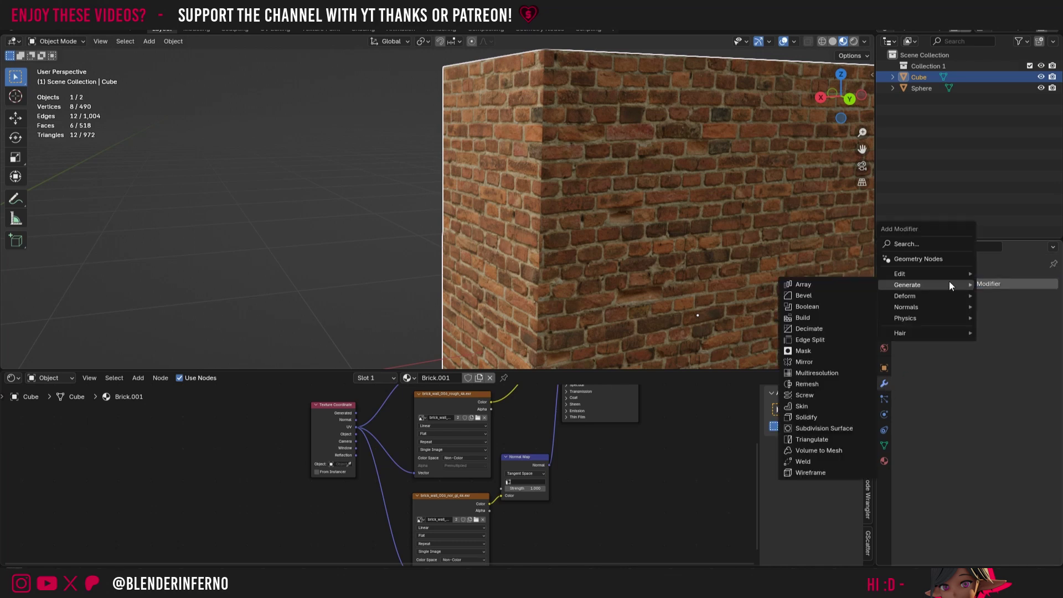
pyautogui.click(825, 295)
# Set the bevel amount to 0.01 m and its segments to 3
pyautogui.moveTo(1002, 344); pyautogui.dragTo(967, 344)
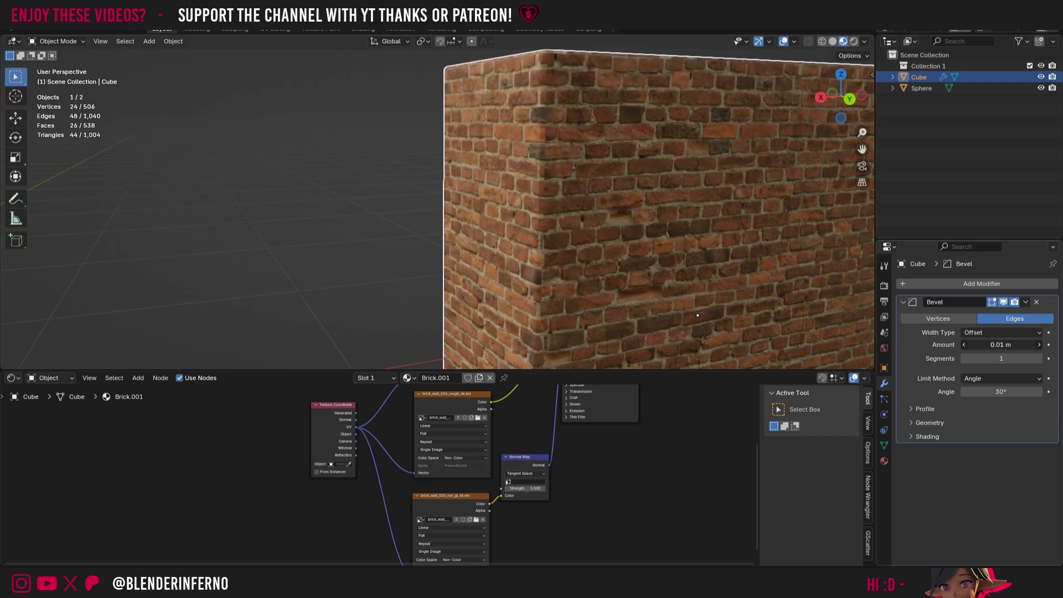
pyautogui.click(1039, 359)
pyautogui.click(1040, 359)
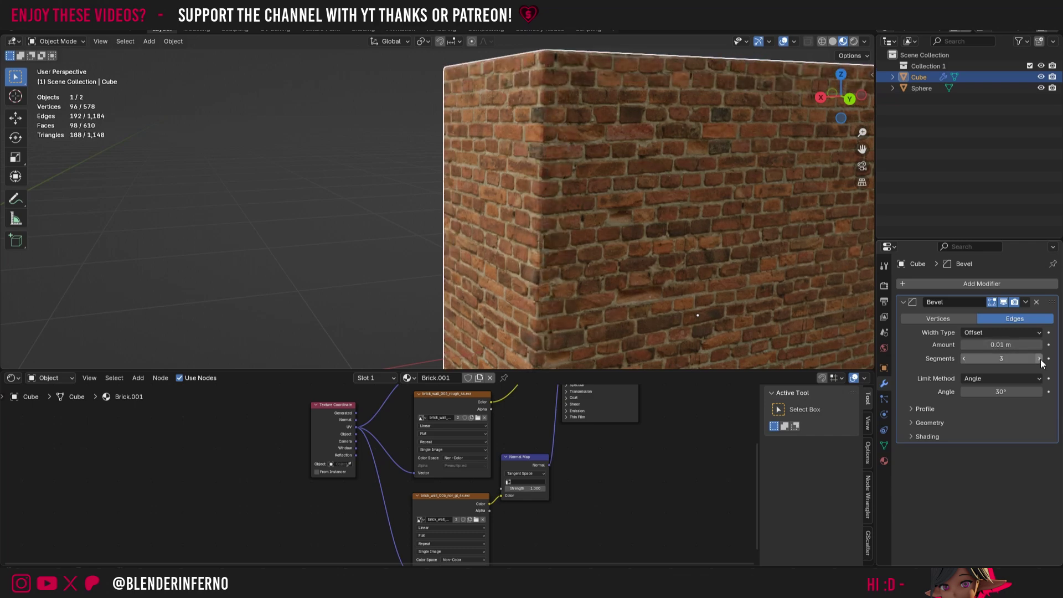
pyautogui.scroll(-5, 505, 187)
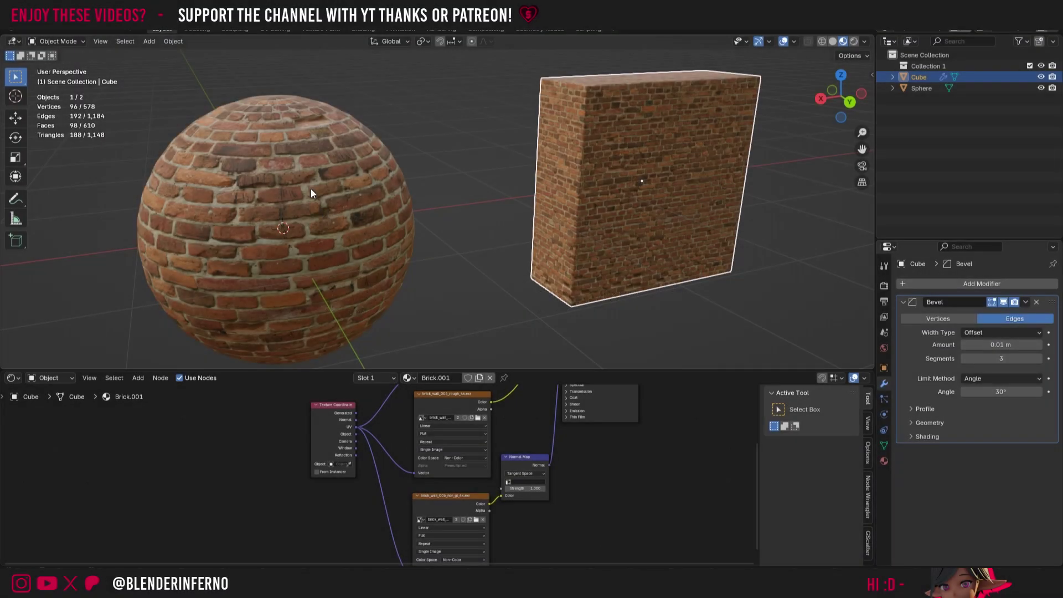
# Set the sphere Principled BSDF's Diffuse Roughness to 1, then show the Render Properties
pyautogui.click(312, 188)
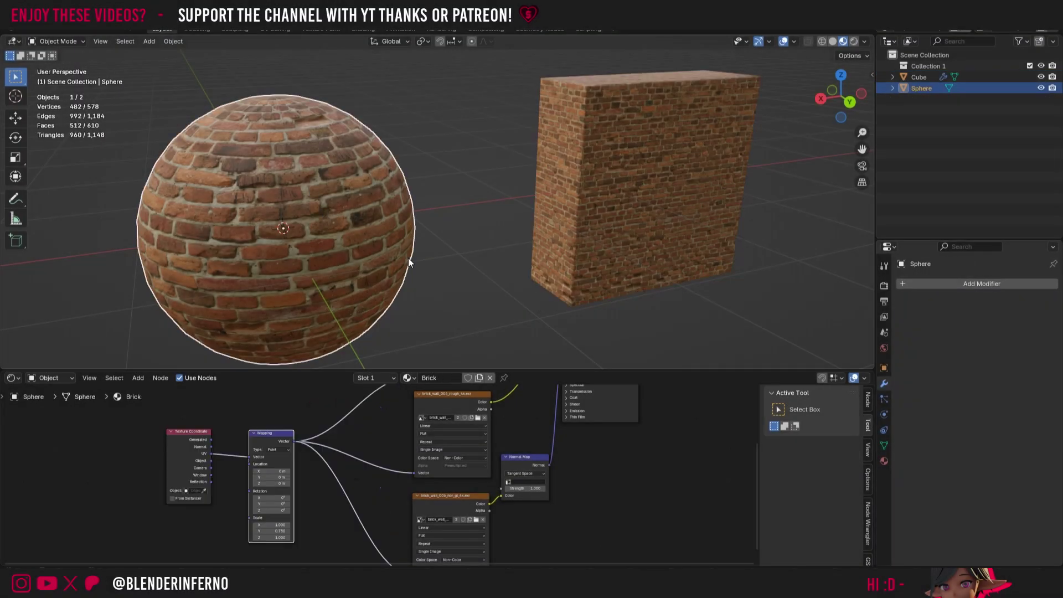
pyautogui.moveTo(570, 374); pyautogui.dragTo(566, 468, button='middle')
pyautogui.scroll(2, 613, 467)
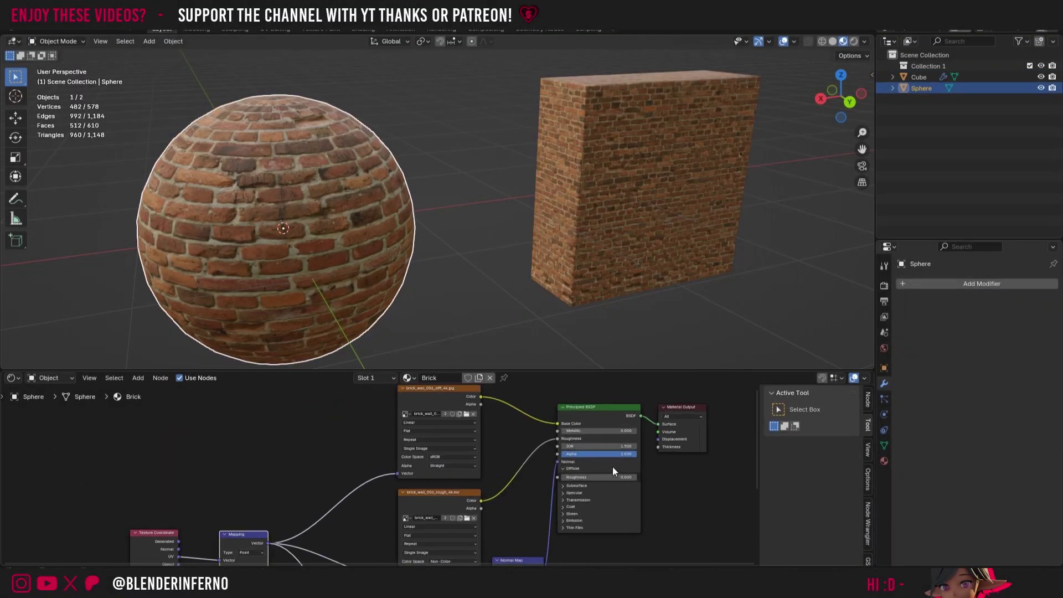
pyautogui.scroll(2, 534, 463)
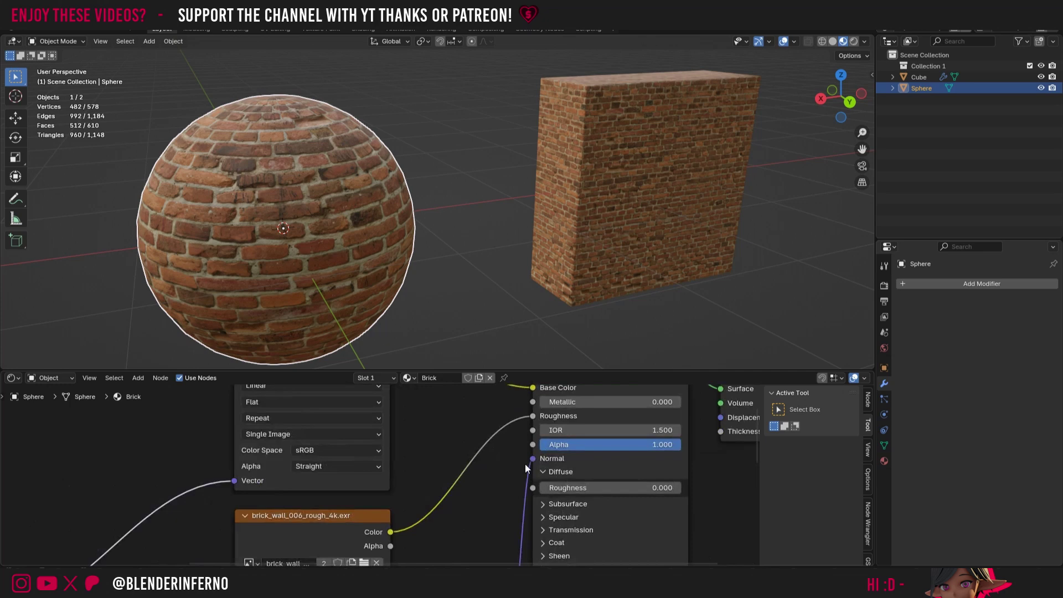
pyautogui.click(573, 487)
pyautogui.write('1')
pyautogui.press('Return')
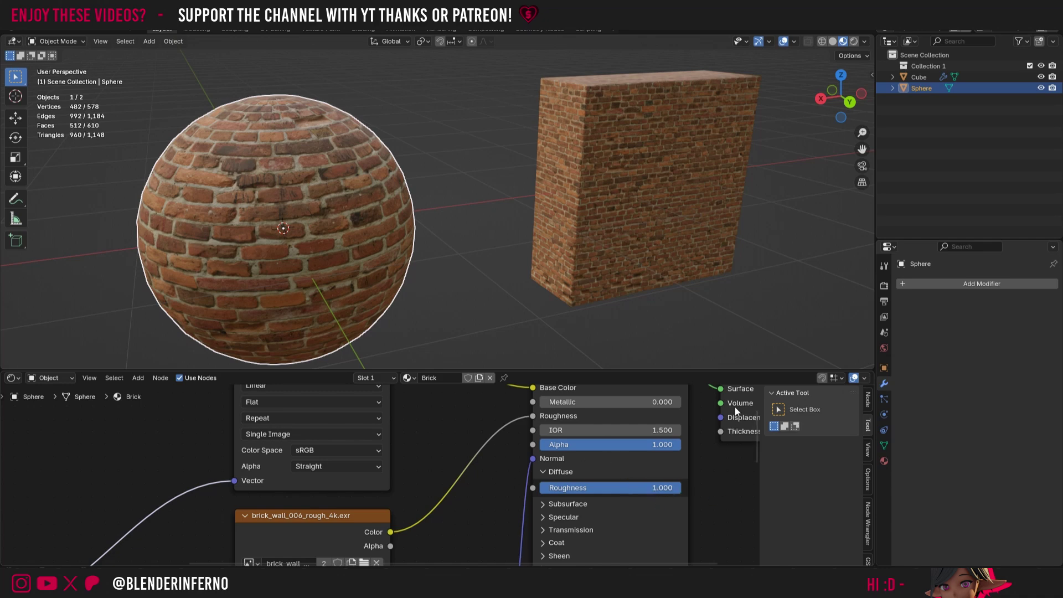
pyautogui.click(682, 337)
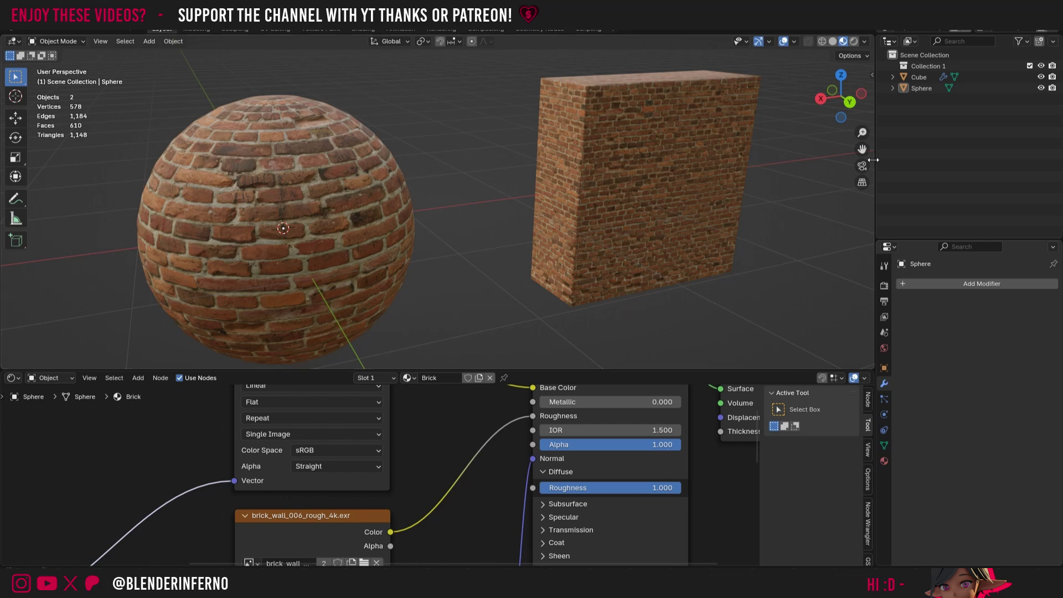
pyautogui.click(883, 283)
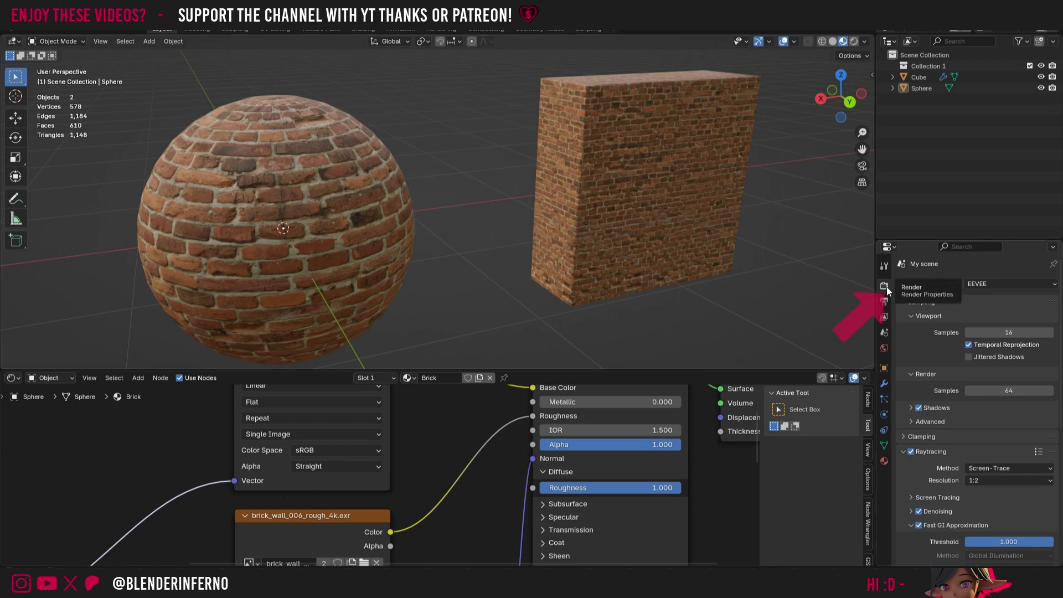
# Switch the render engine to Cycles
pyautogui.click(982, 284)
pyautogui.click(981, 283)
pyautogui.click(988, 284)
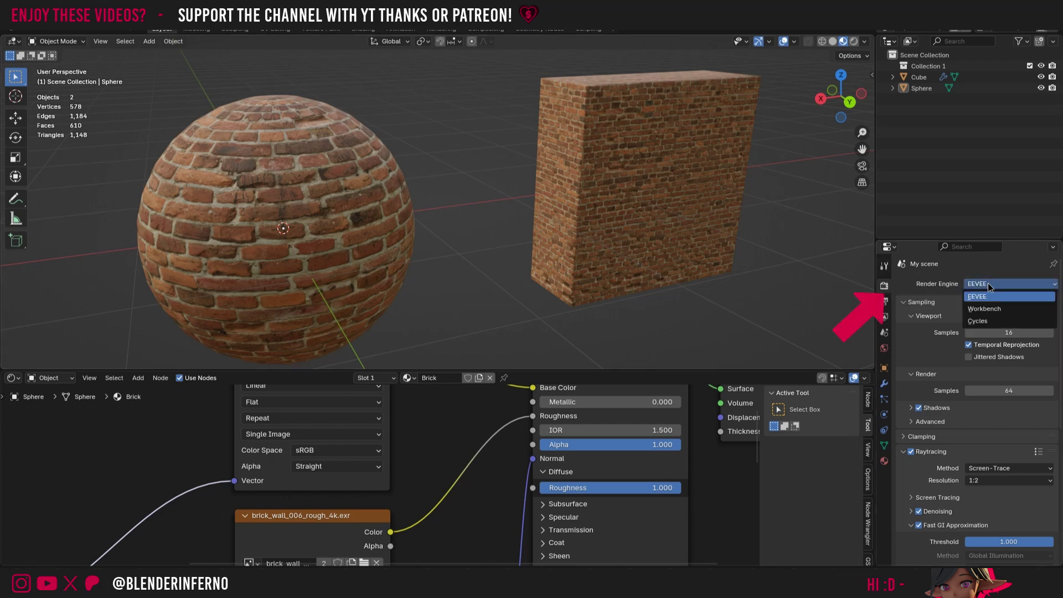
pyautogui.click(985, 320)
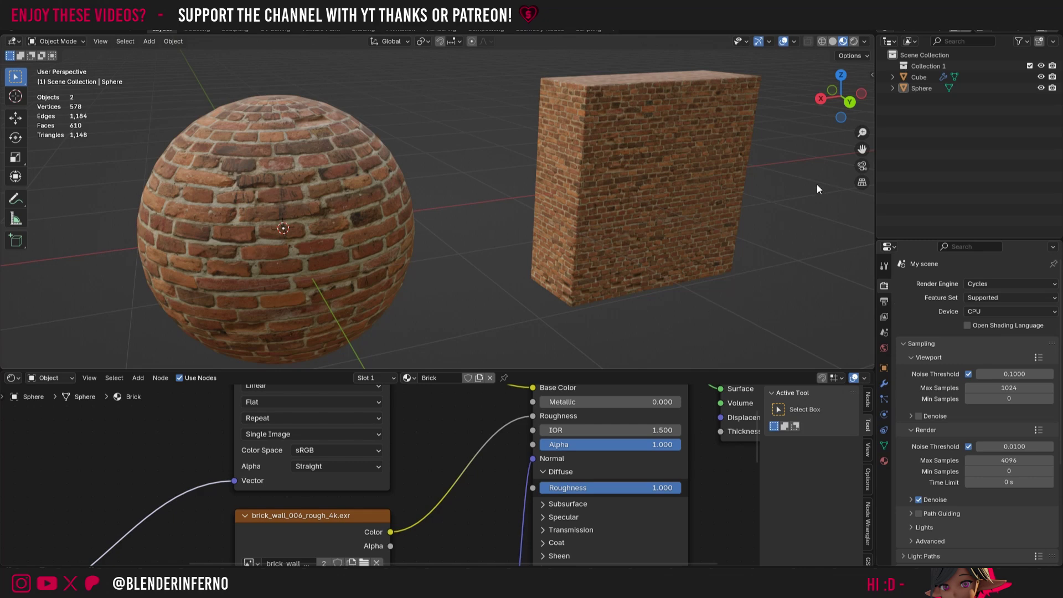
# Create a new world with an Environment Texture background and preview in Rendered shading
pyautogui.click(885, 349)
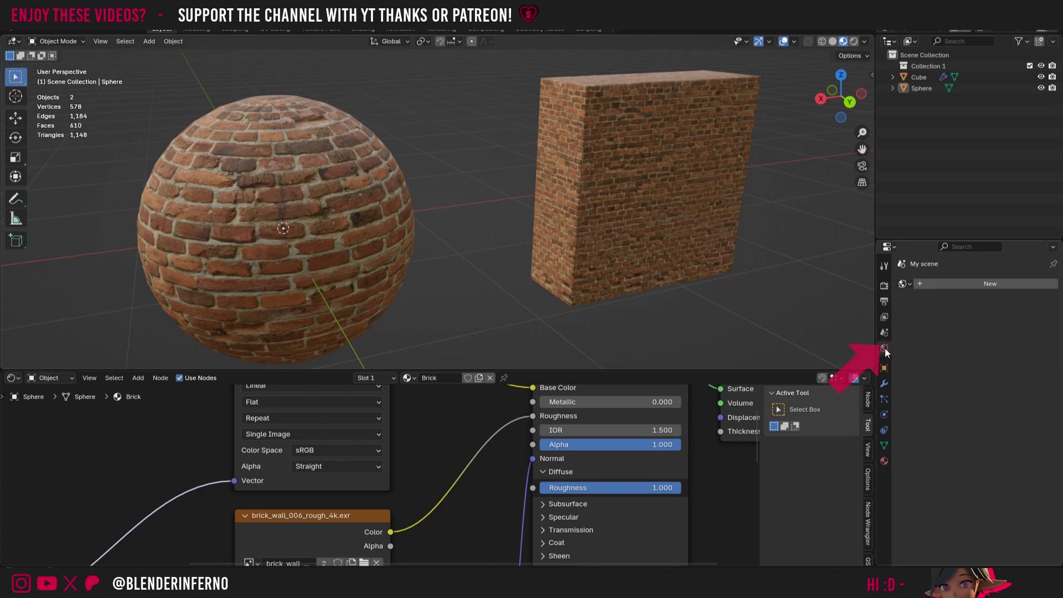
pyautogui.click(940, 284)
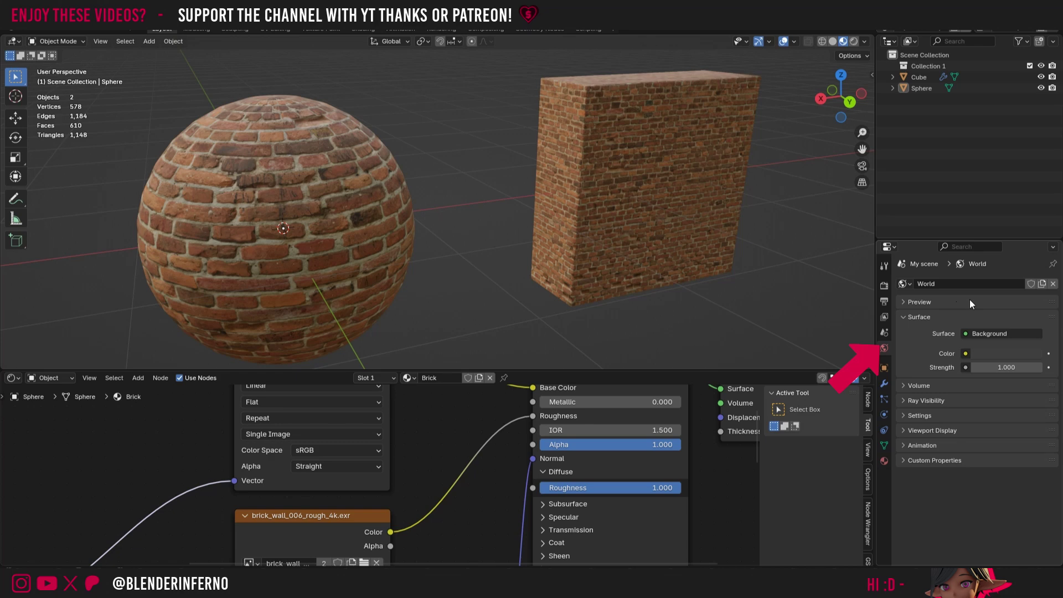
pyautogui.click(966, 353)
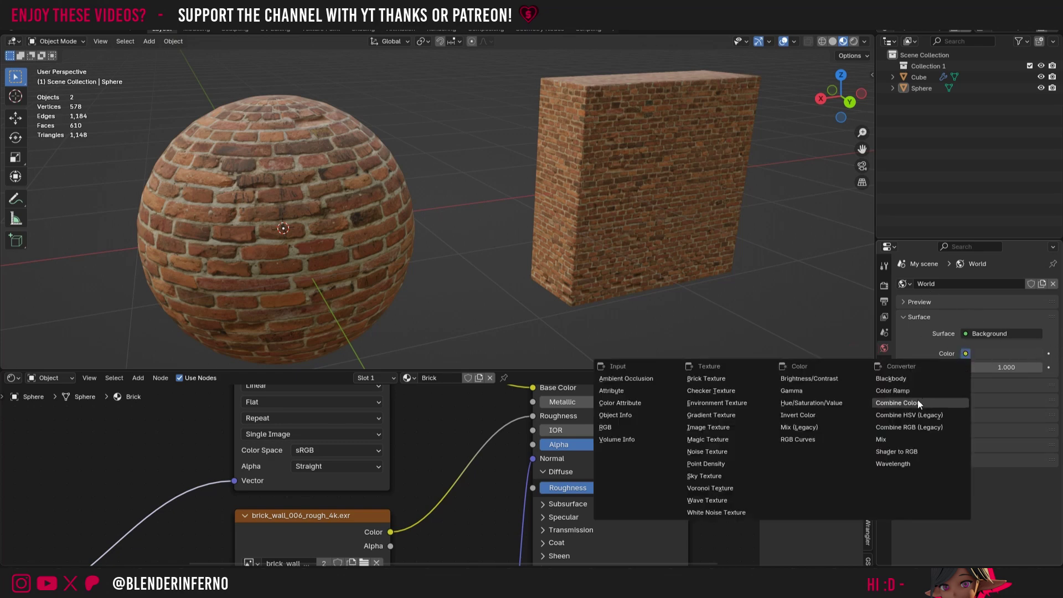
pyautogui.click(731, 404)
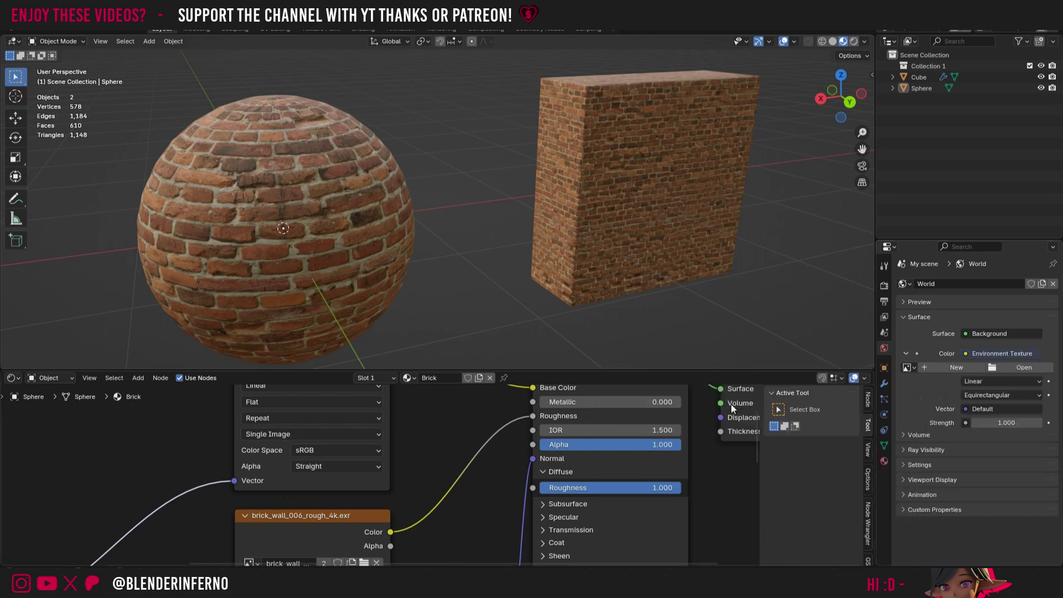
pyautogui.click(855, 42)
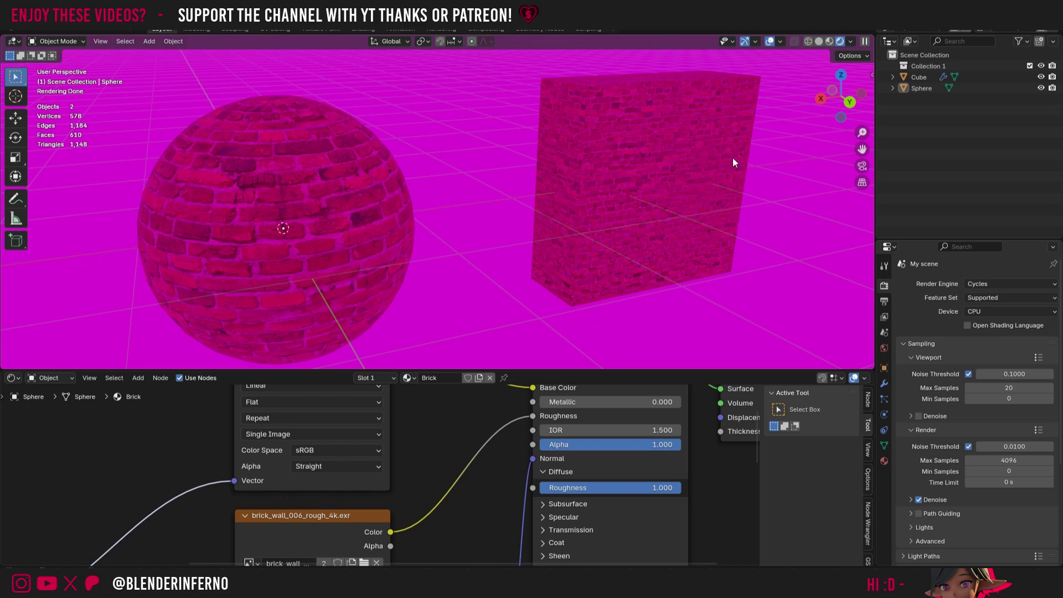
pyautogui.click(884, 348)
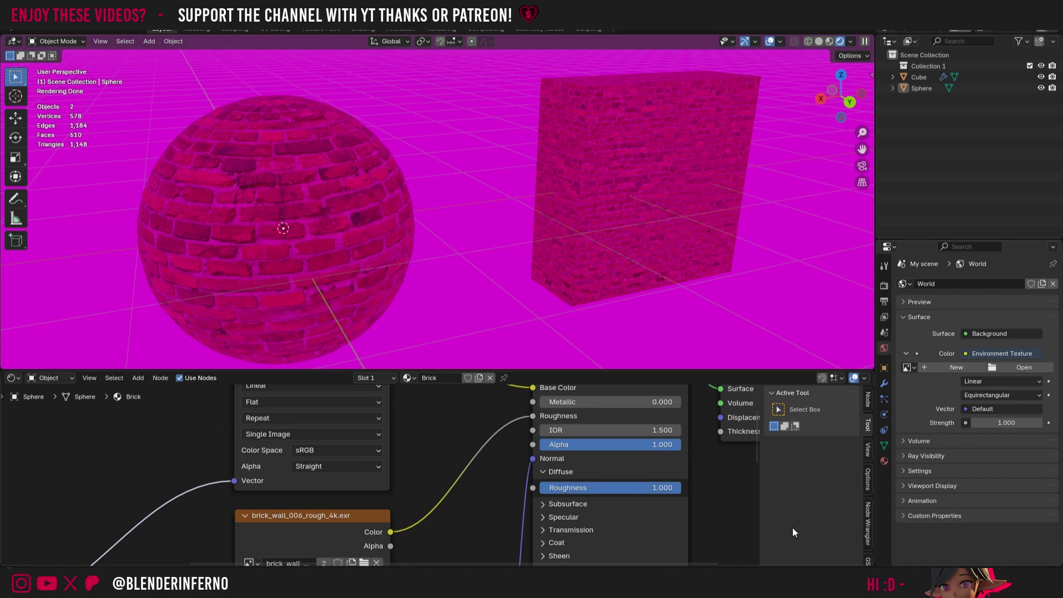
# In Poly Haven, filter HDRIs to Indoor and open the Brown Photostudio 02 page
pyautogui.hotkey('alt', 'Tab')
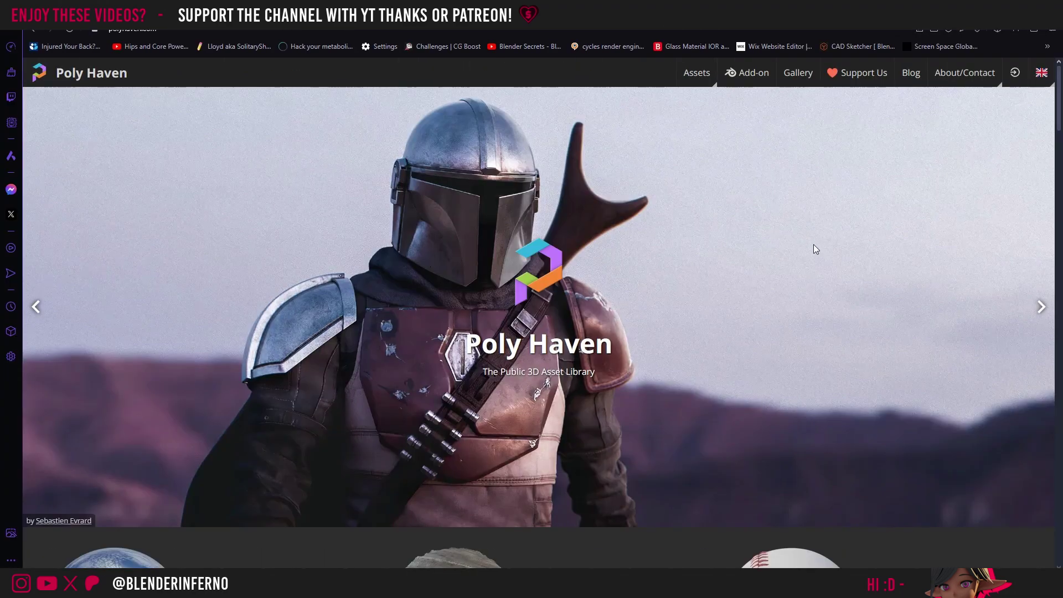
pyautogui.scroll(-5, 753, 231)
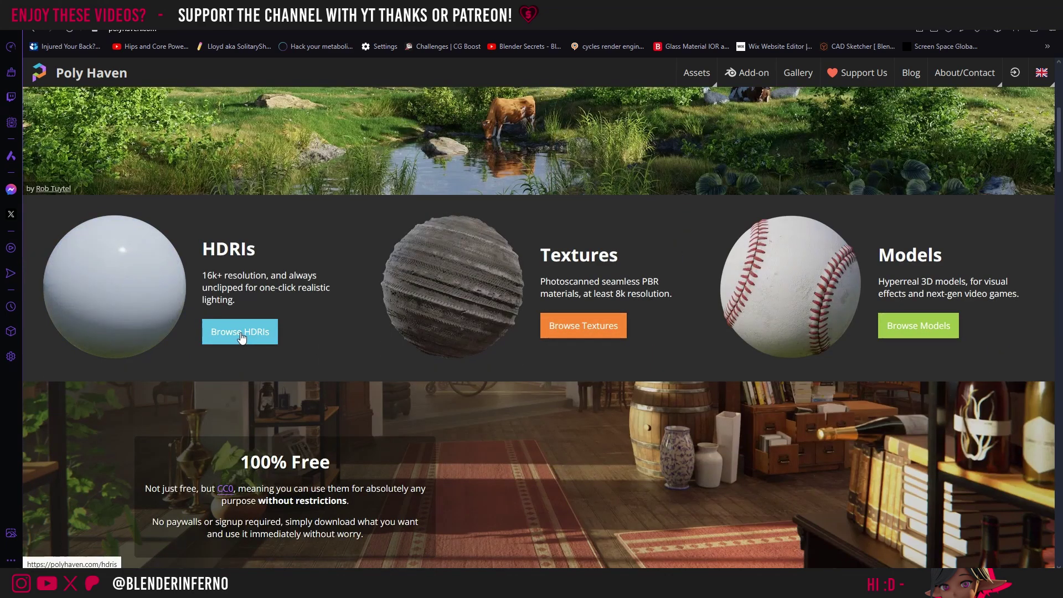
pyautogui.click(241, 337)
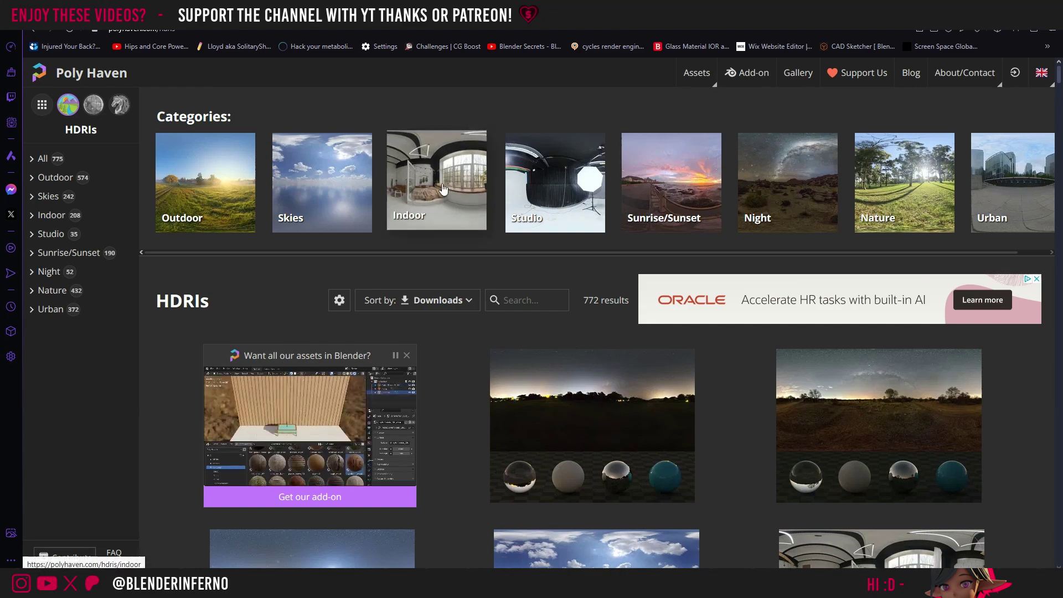
pyautogui.click(438, 185)
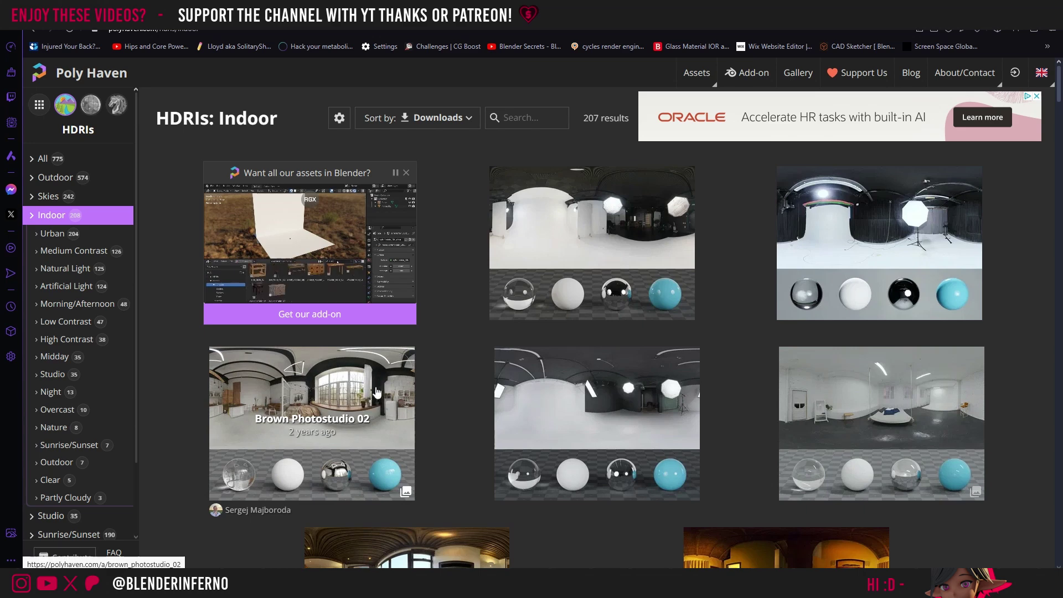
pyautogui.click(343, 392)
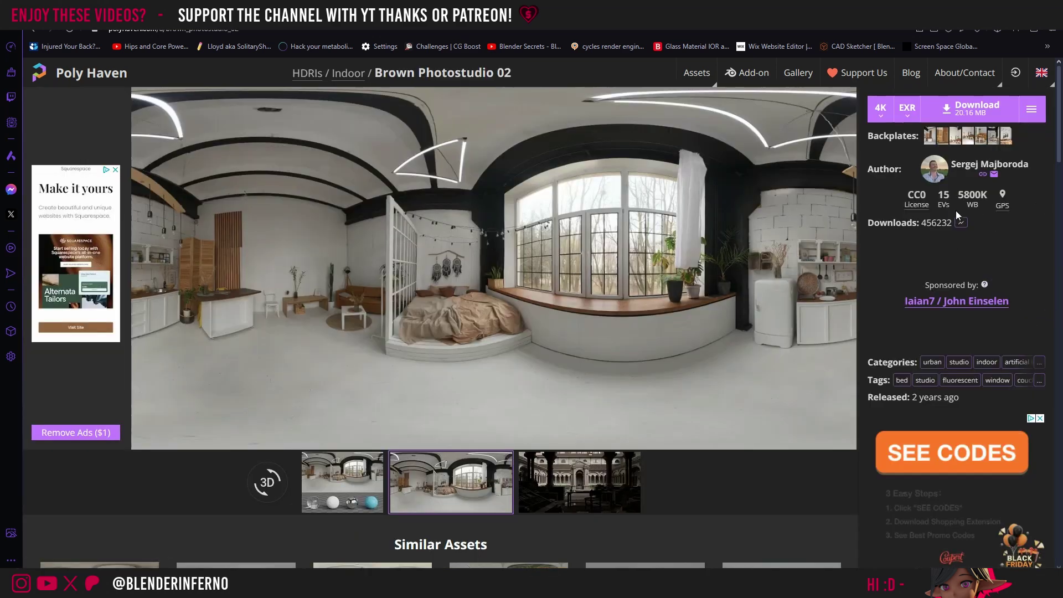
pyautogui.moveTo(918, 212)
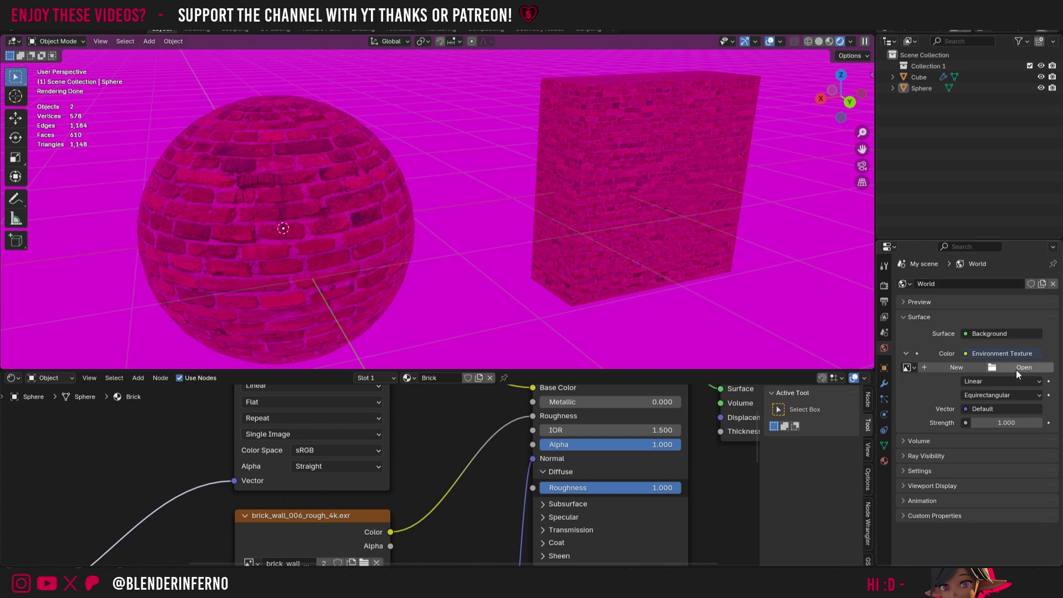
# Filter files by 'exr' and load brown_photostudio_02_4k.exr into the world Environment Texture
pyautogui.click(1010, 366)
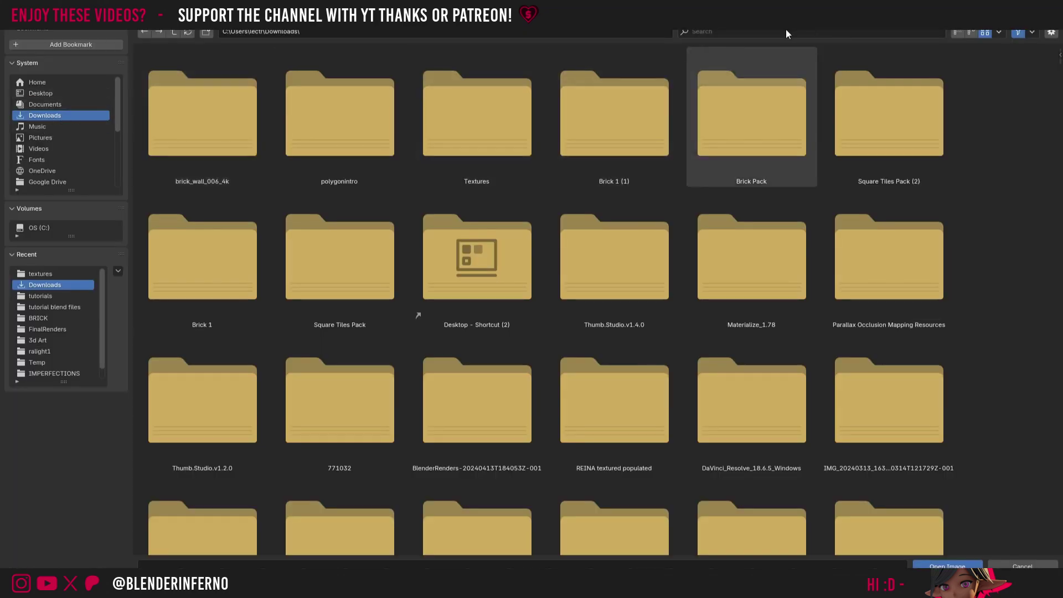
pyautogui.click(750, 33)
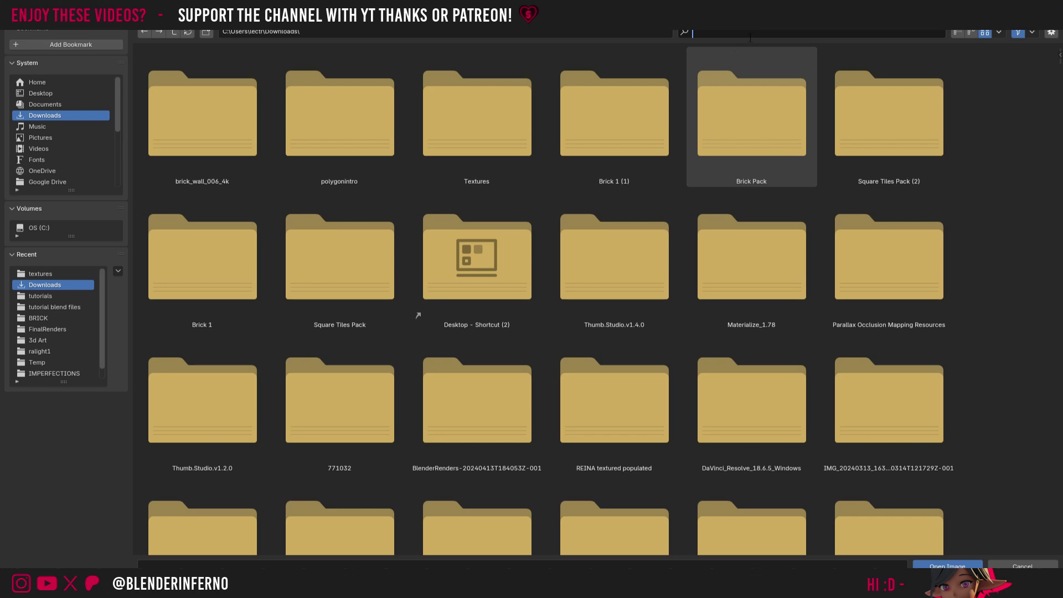
pyautogui.write('exr')
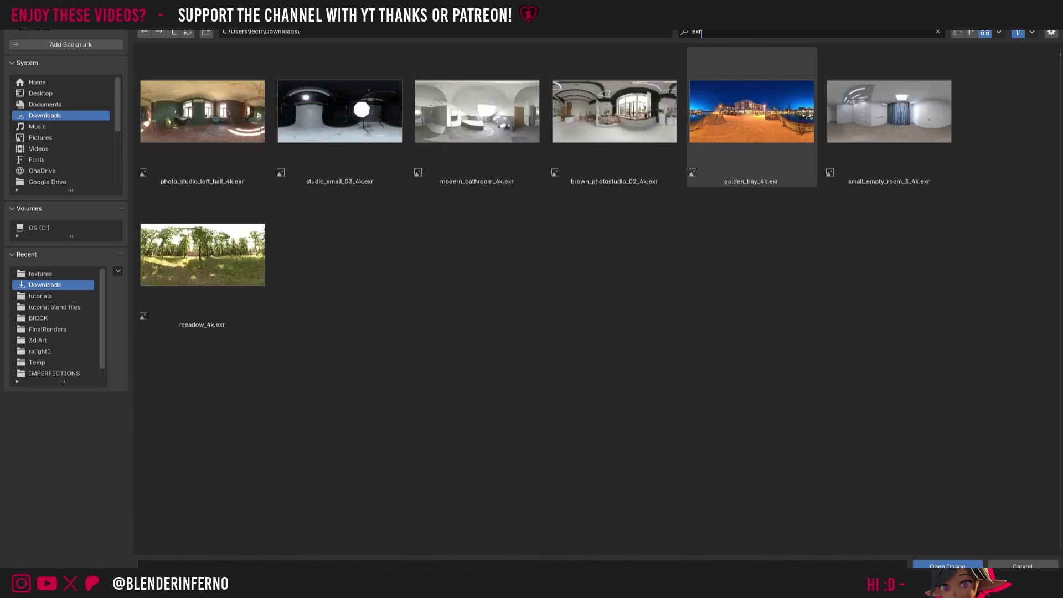
pyautogui.press('Return')
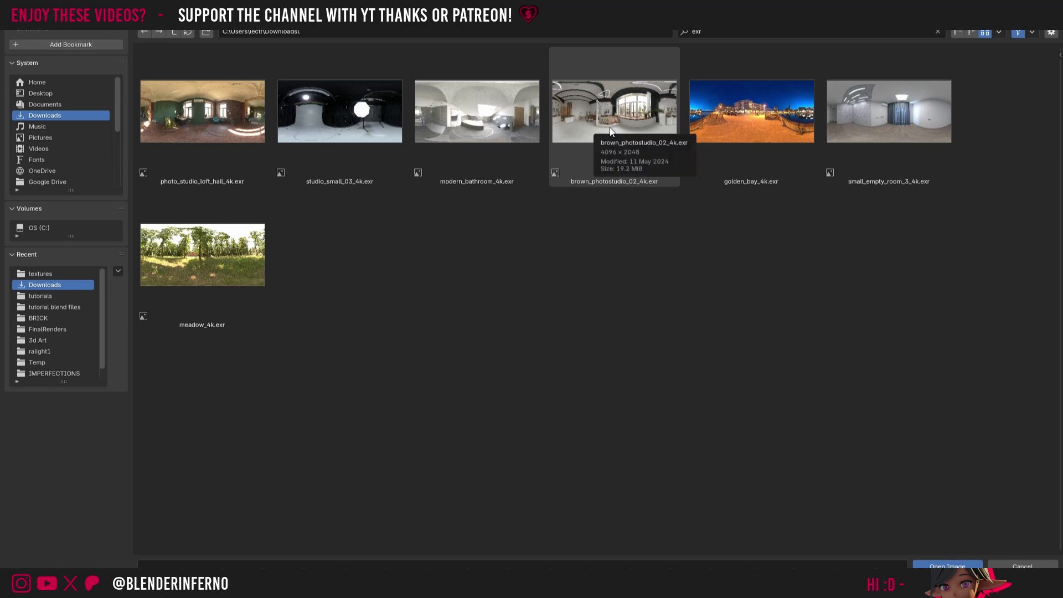
pyautogui.click(612, 129)
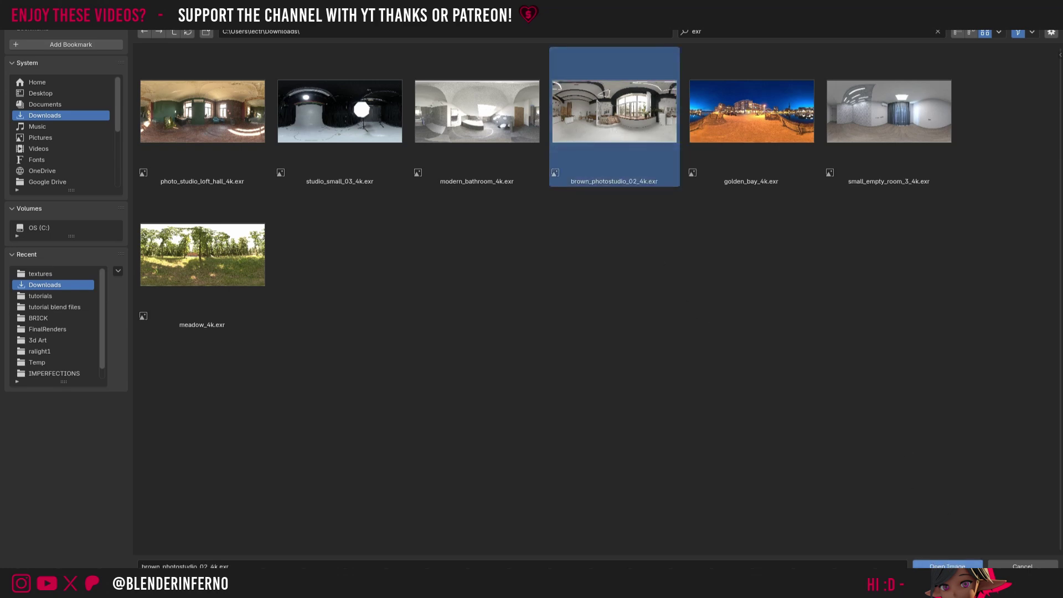
pyautogui.click(947, 566)
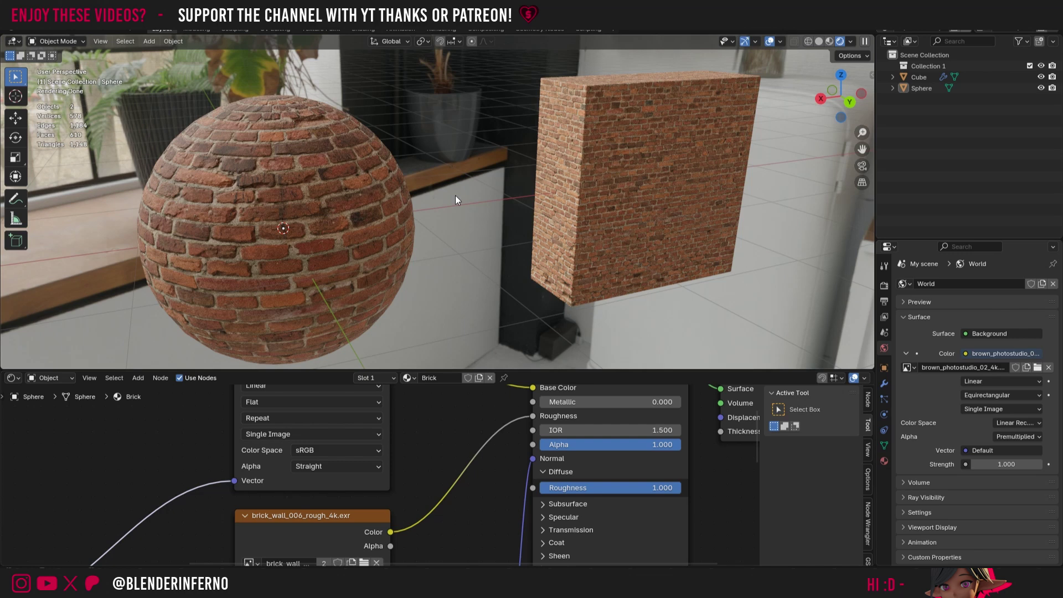
# Turn off the viewport overlays for a clean rendered view
pyautogui.click(770, 42)
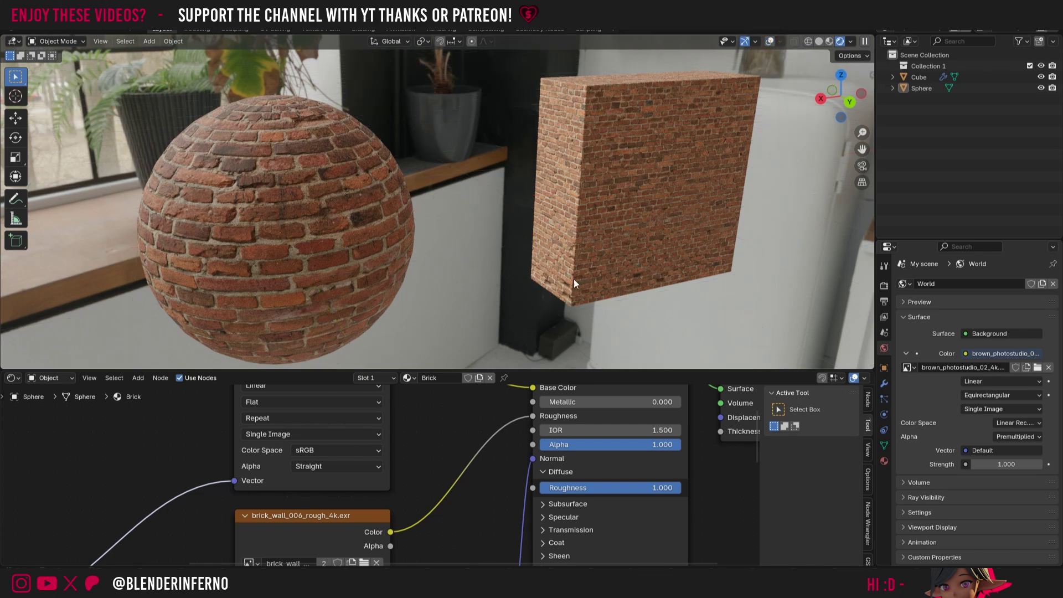